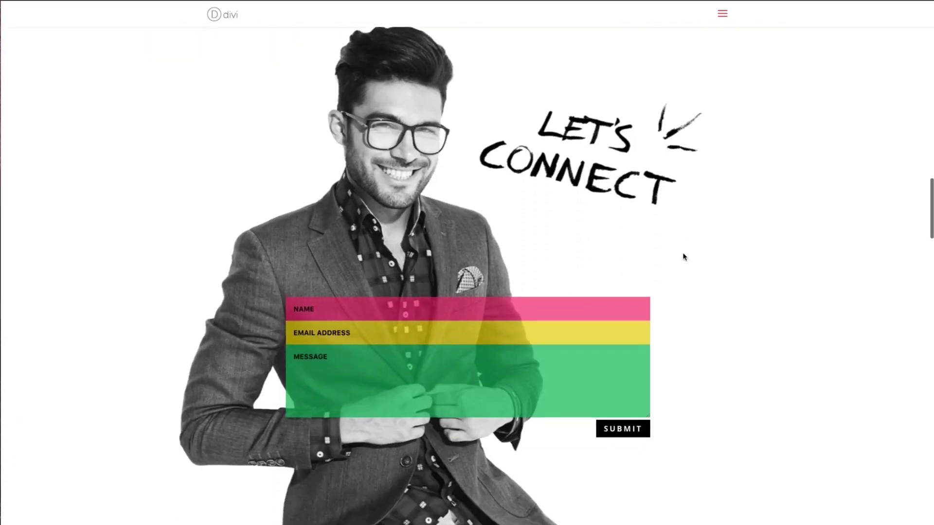
- Browse the example contact form designs down the page, from Let's Connect to Say Hello, and return to the Talk to Me form
scroll(685, 255, down, 5)
scroll(684, 257, down, 10)
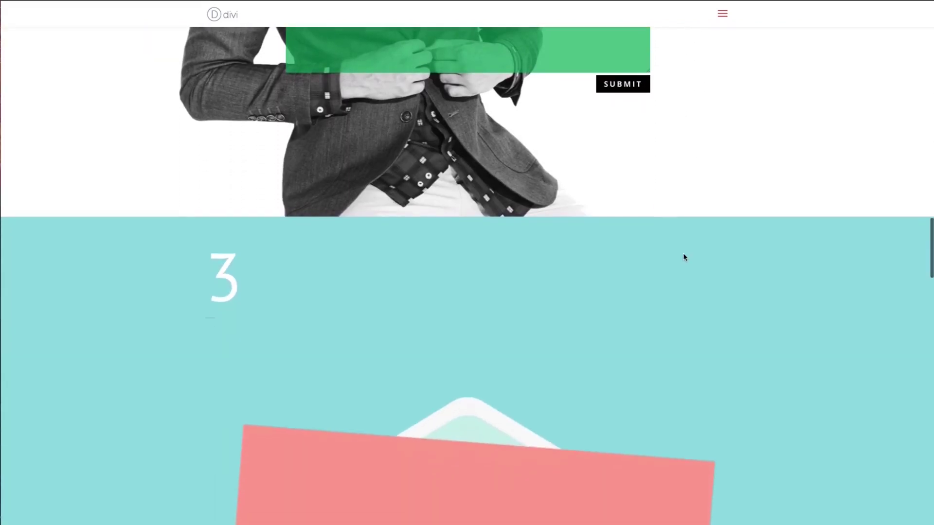
scroll(686, 256, down, 8)
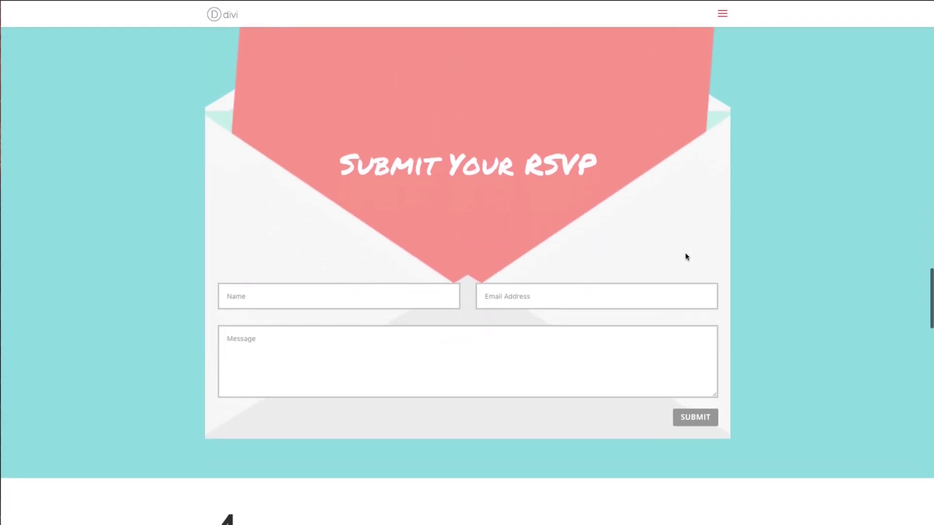
scroll(685, 257, down, 12)
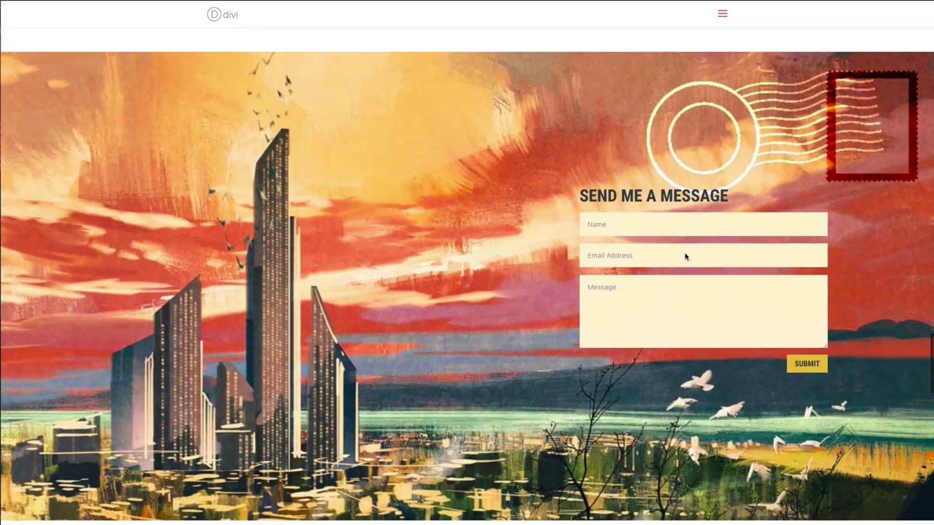
scroll(686, 257, down, 7)
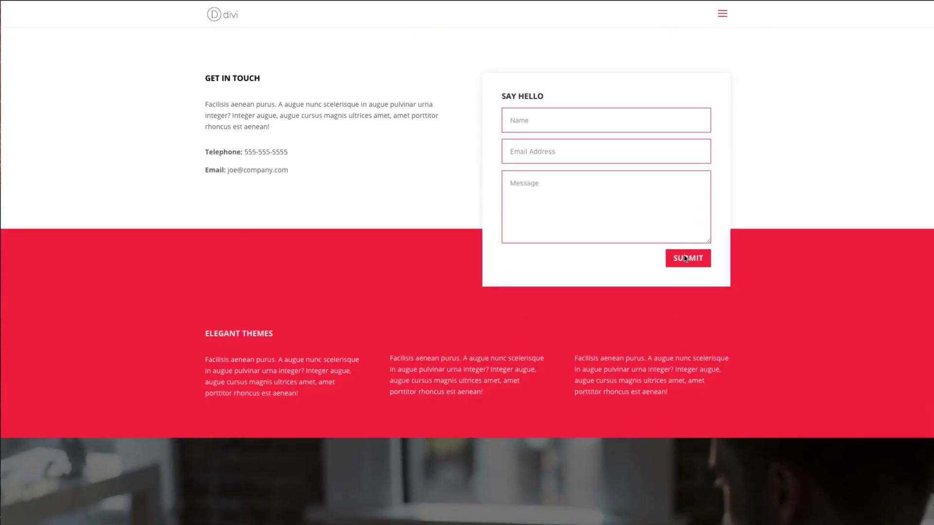
scroll(680, 258, up, 18)
scroll(681, 259, up, 20)
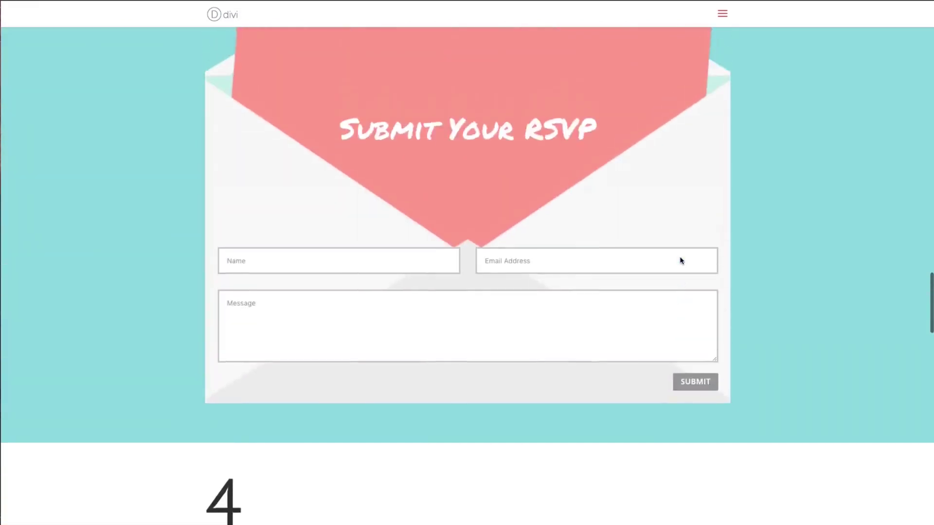
scroll(681, 261, up, 20)
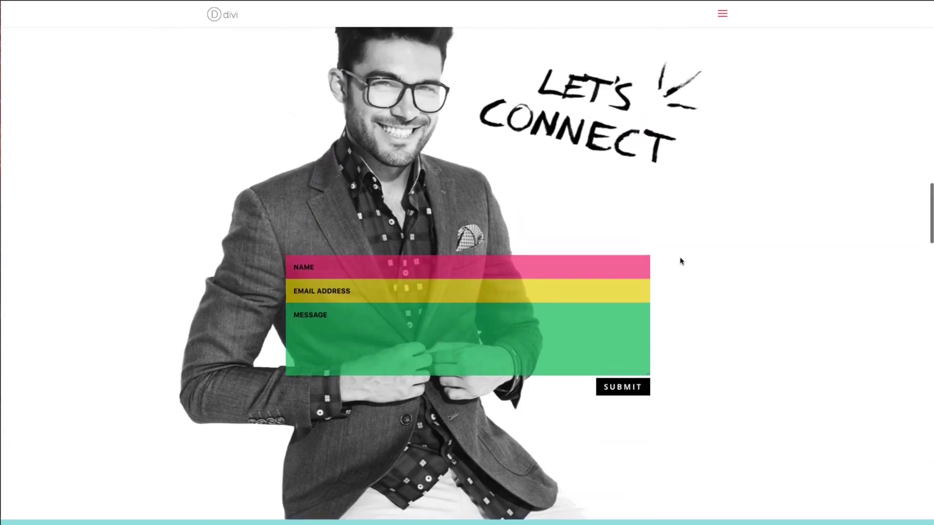
scroll(681, 261, up, 5)
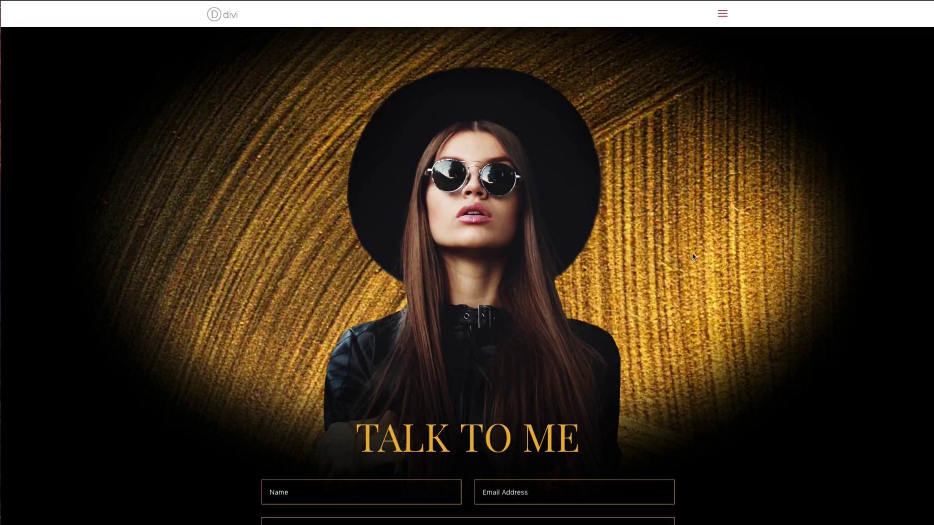
- Examine how the gold background moves behind the portrait in the Talk to Me design, and how its form fields are laid out
scroll(692, 256, up, 4)
scroll(691, 257, down, 3)
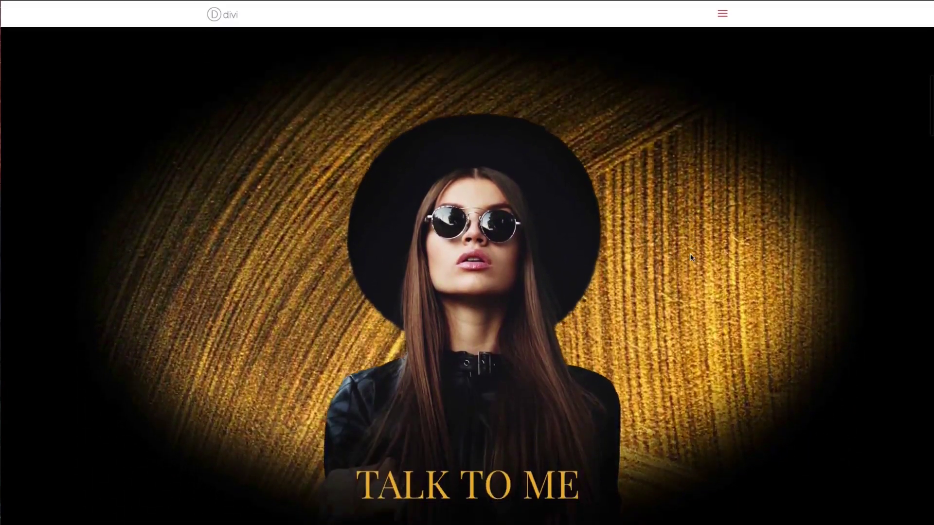
scroll(690, 257, down, 2)
scroll(693, 257, down, 1)
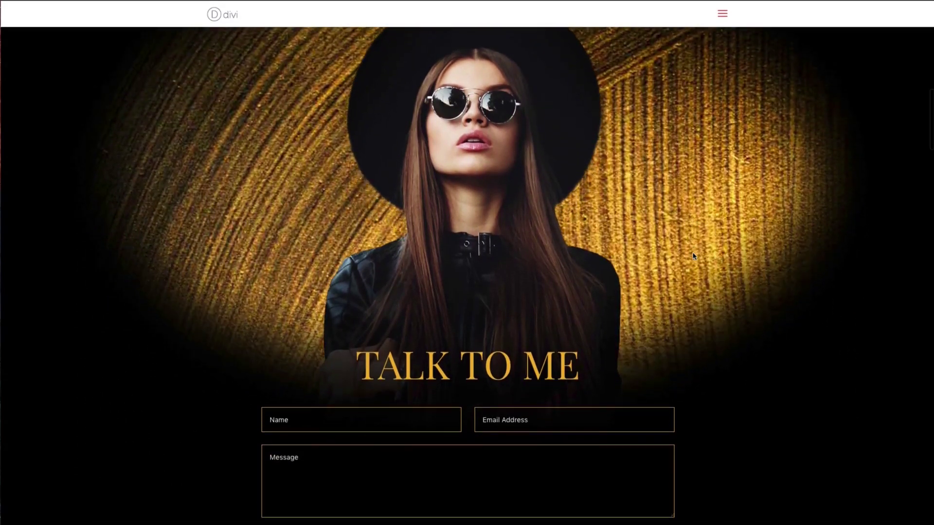
scroll(693, 256, down, 1)
scroll(693, 256, up, 2)
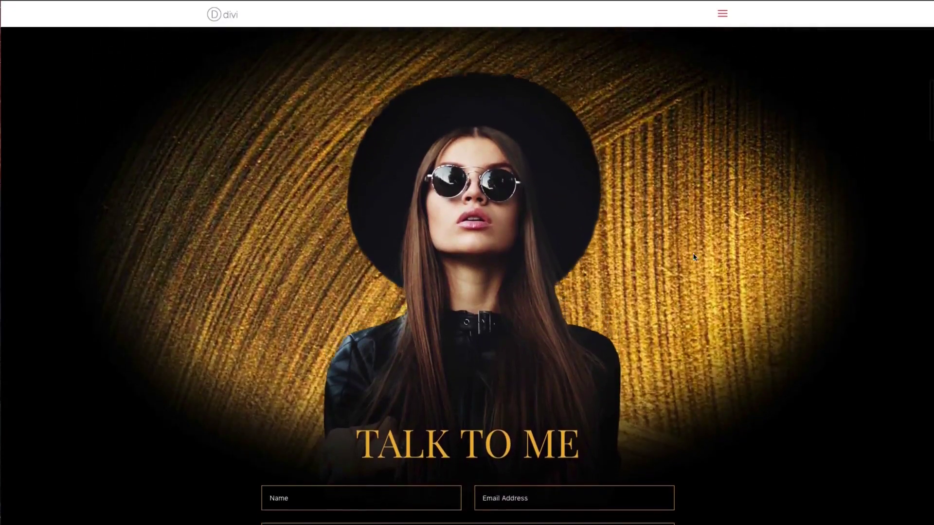
scroll(695, 256, down, 1)
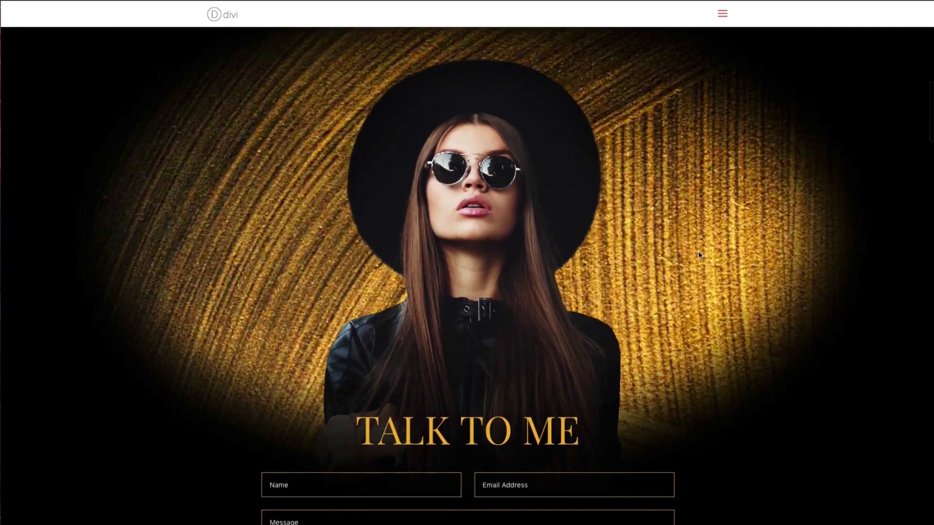
scroll(700, 256, down, 1)
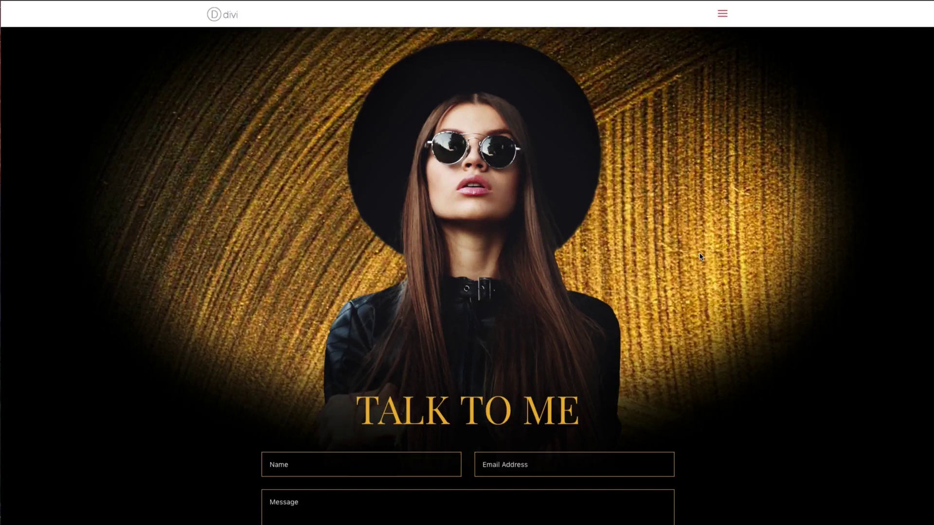
scroll(701, 256, down, 1)
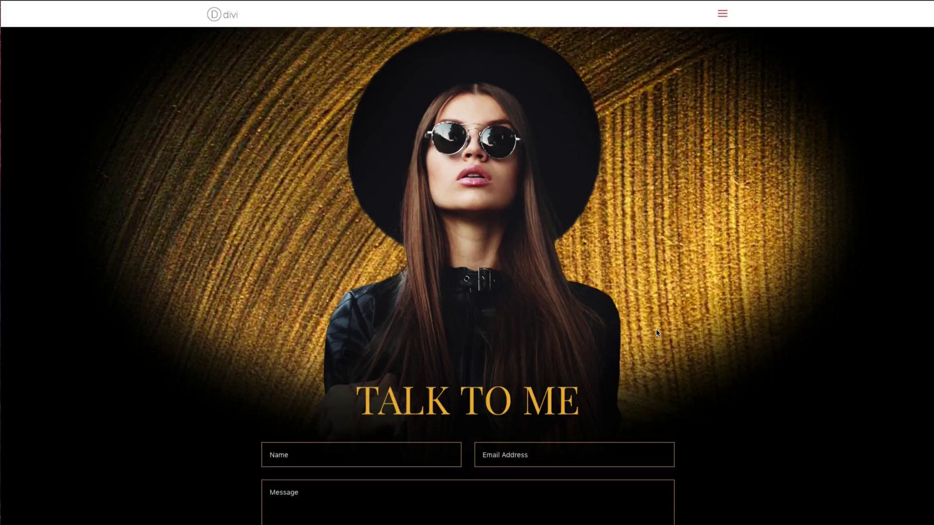
scroll(592, 329, down, 2)
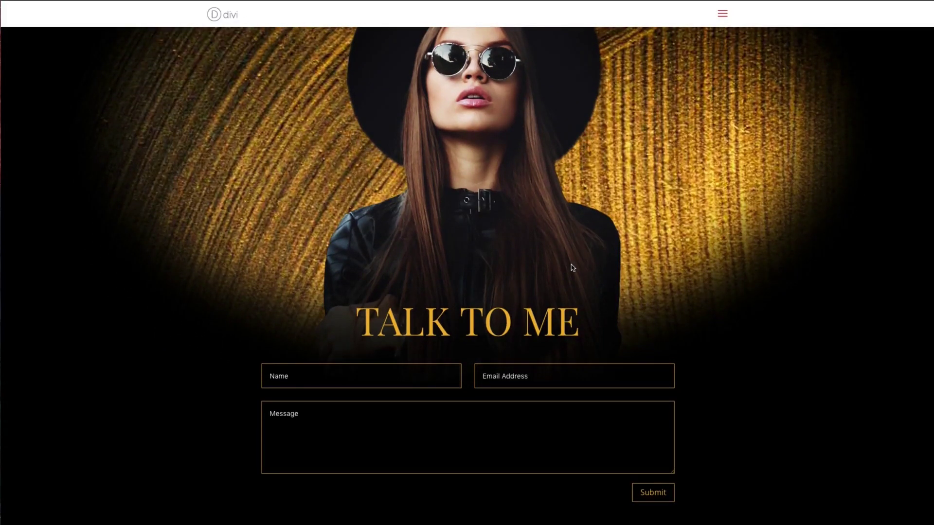
scroll(512, 353, down, 1)
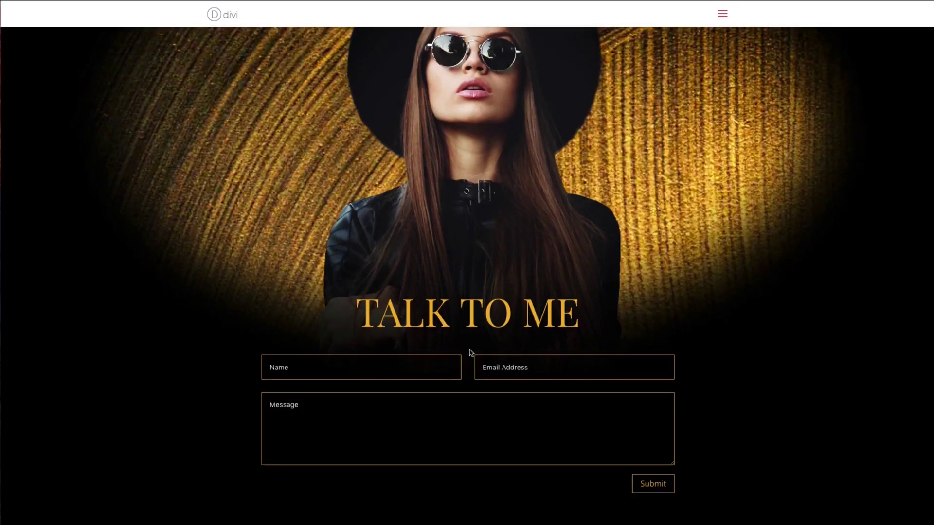
scroll(471, 352, up, 5)
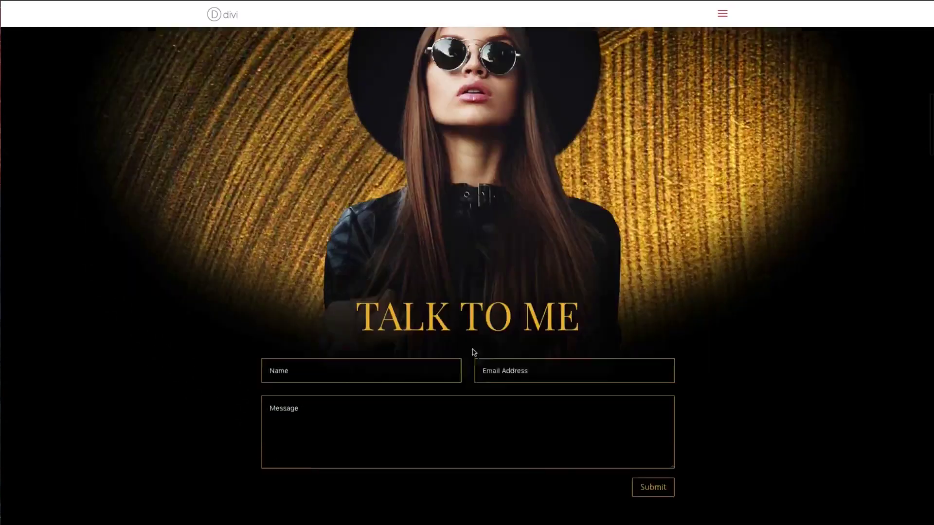
scroll(473, 352, down, 5)
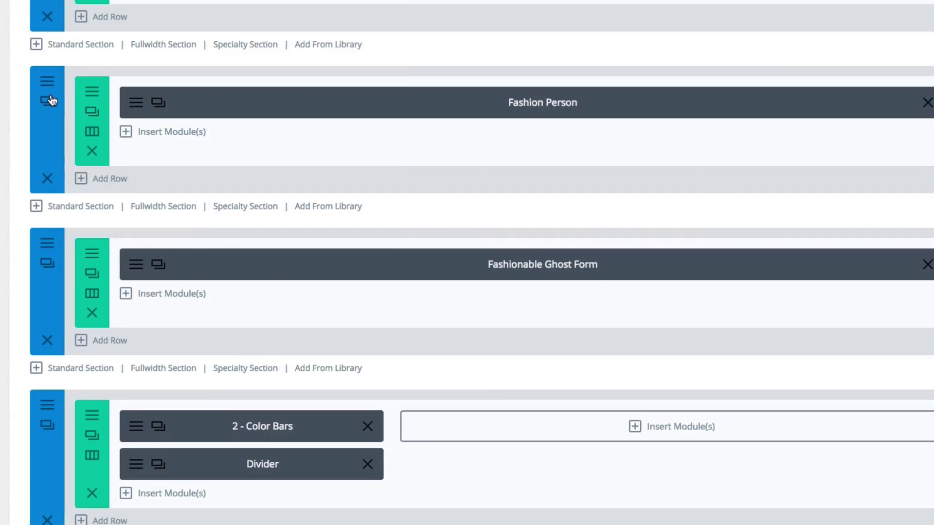
- Open the settings of the section containing the Fashion Person module and review its background image, parallax and custom padding options
scroll(46, 88, up, 1)
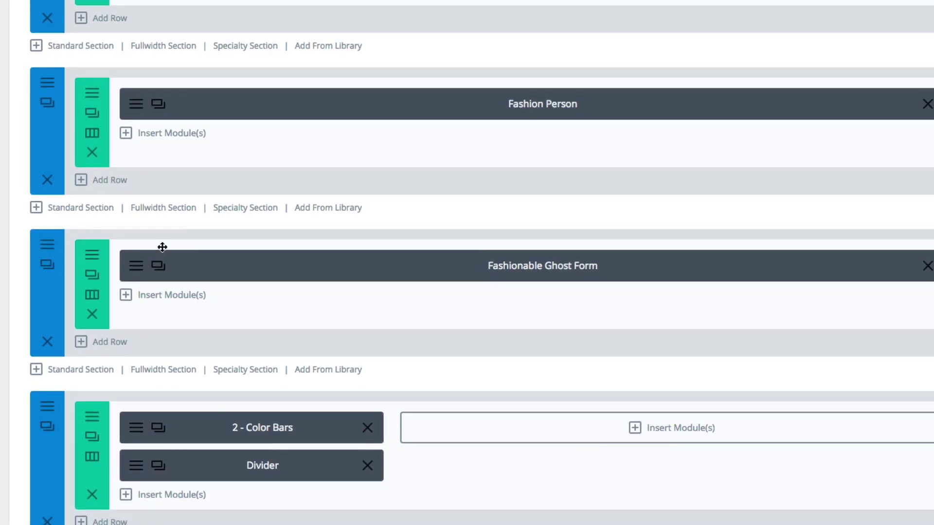
click(49, 87)
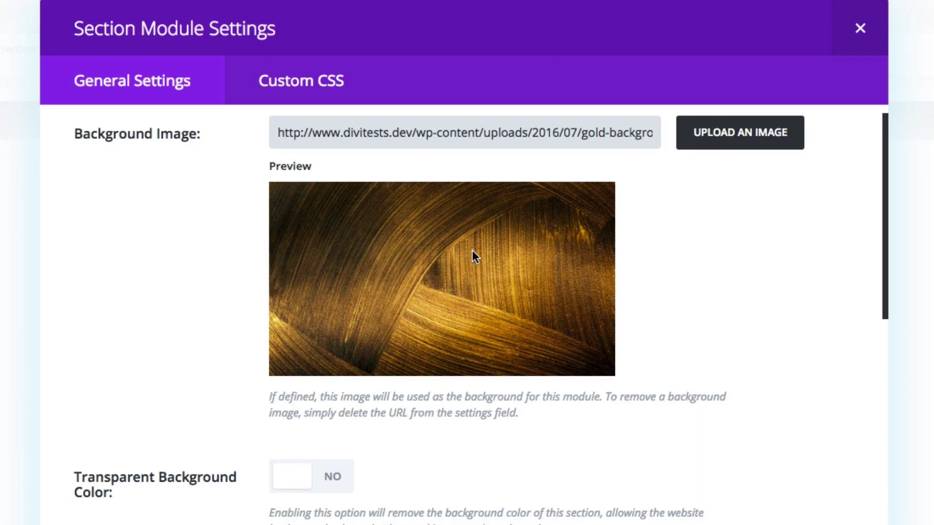
scroll(176, 273, down, 20)
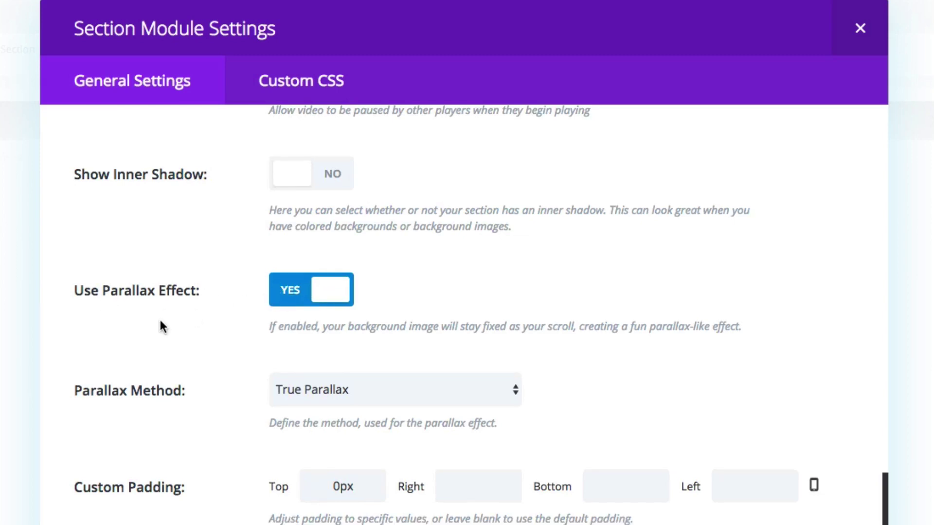
scroll(161, 324, down, 3)
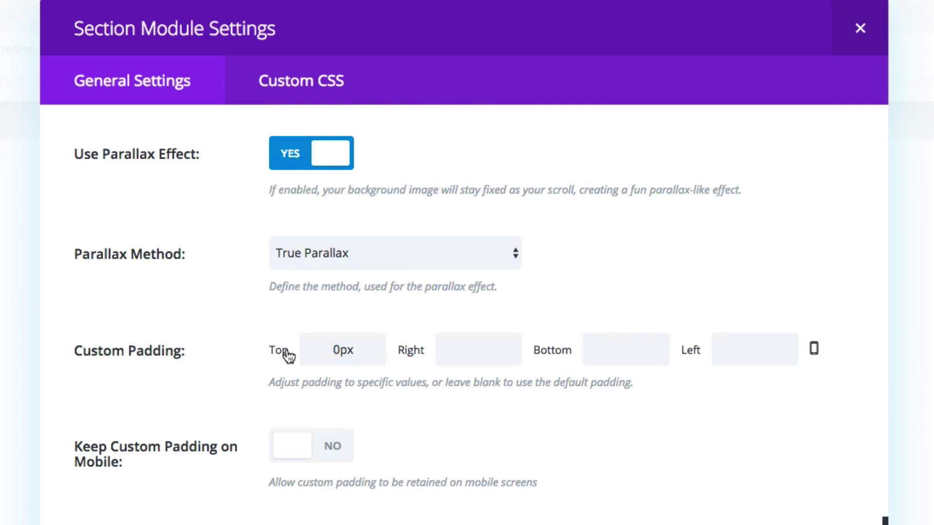
scroll(190, 380, down, 1)
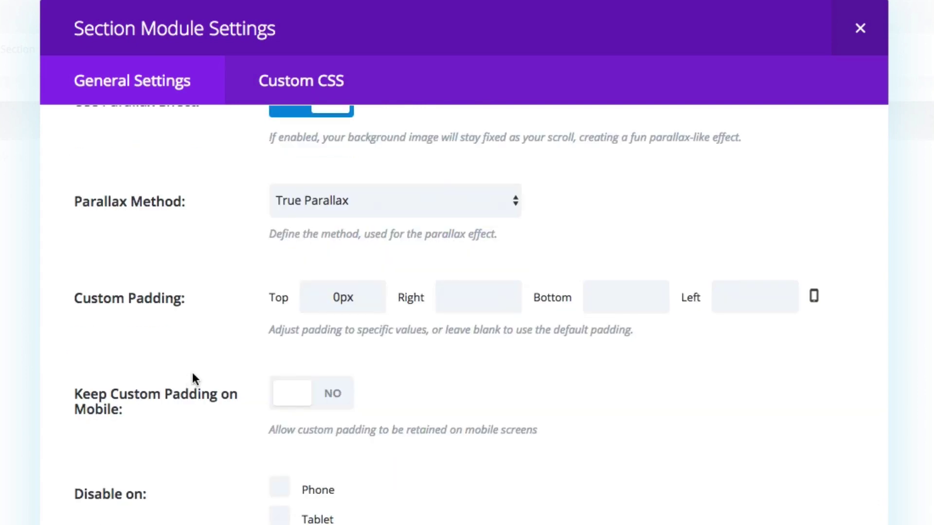
- Check the section's Custom CSS fields, and recheck the background image and parallax options in its general settings
click(315, 94)
scroll(306, 306, down, 5)
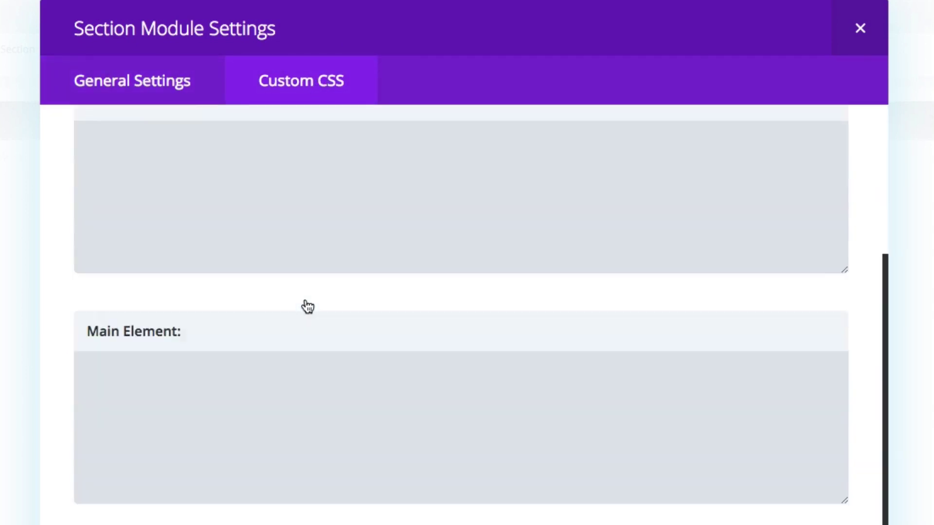
scroll(306, 306, up, 5)
click(182, 87)
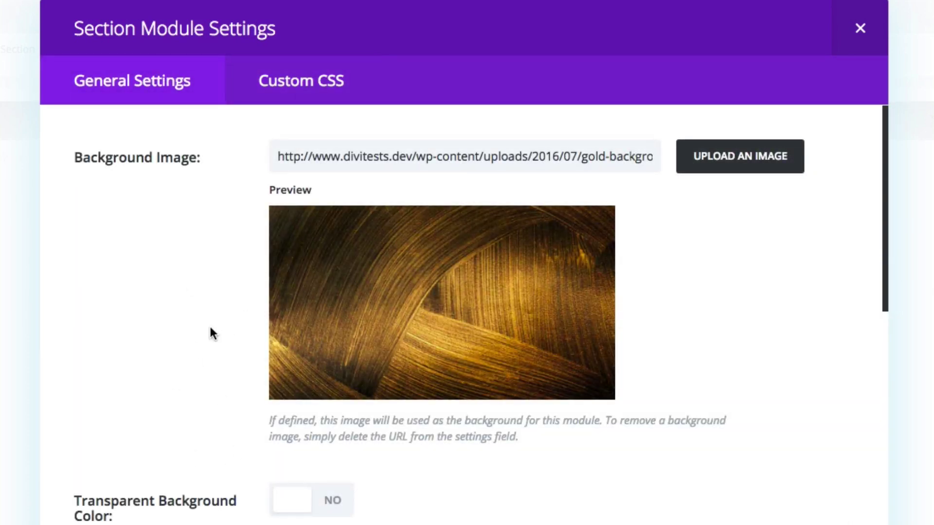
scroll(214, 333, down, 20)
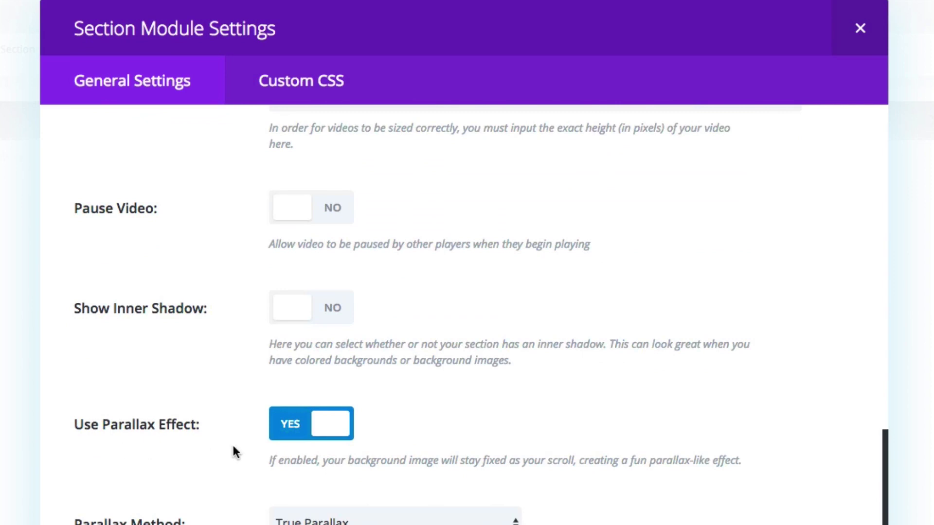
scroll(233, 447, down, 3)
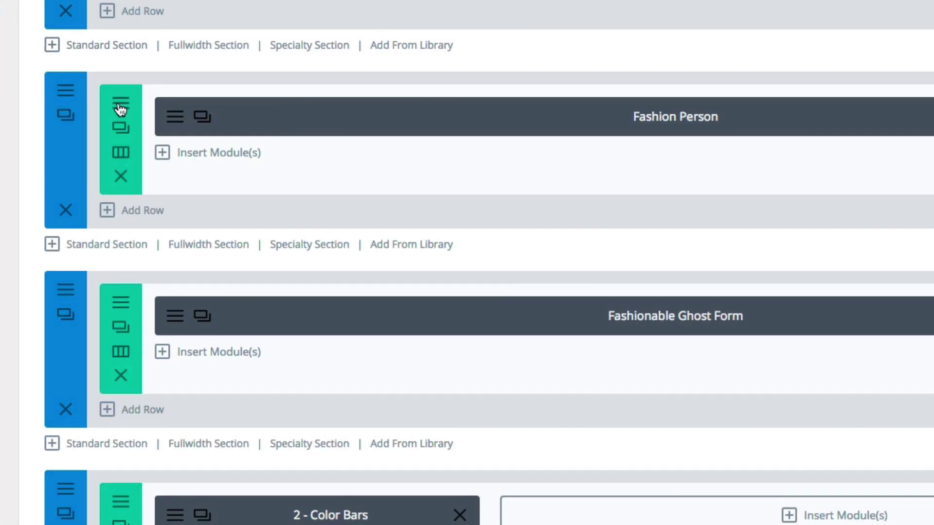
- Open the settings of the row holding the Fashion Person module and review its fullwidth, gutter width and custom padding options
click(120, 107)
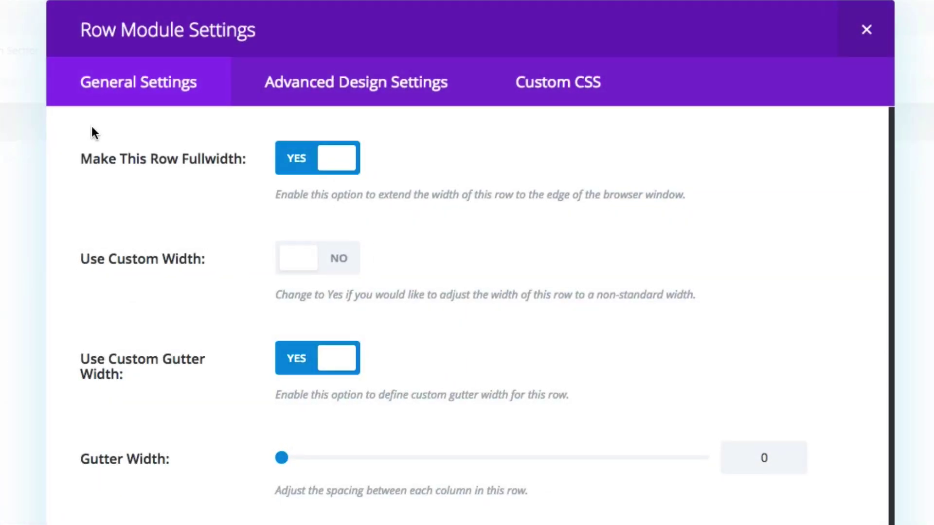
scroll(247, 275, down, 3)
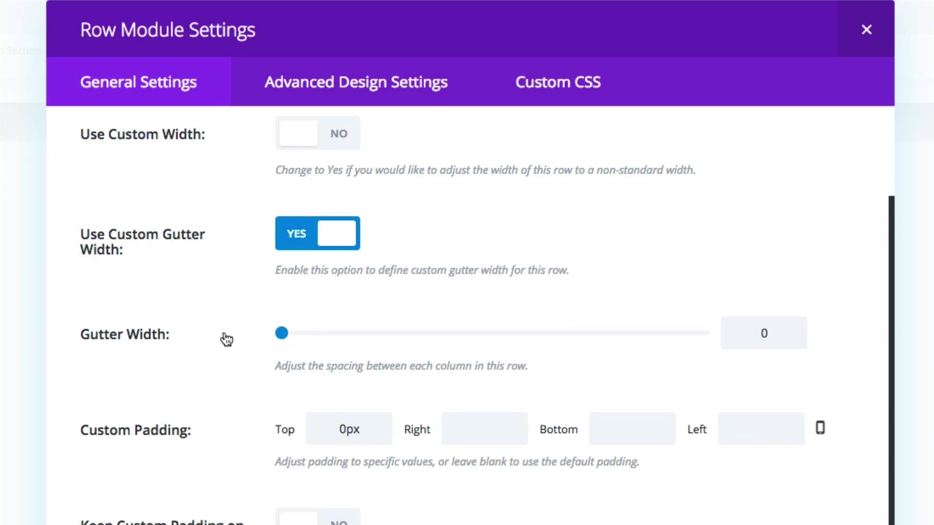
scroll(227, 339, down, 3)
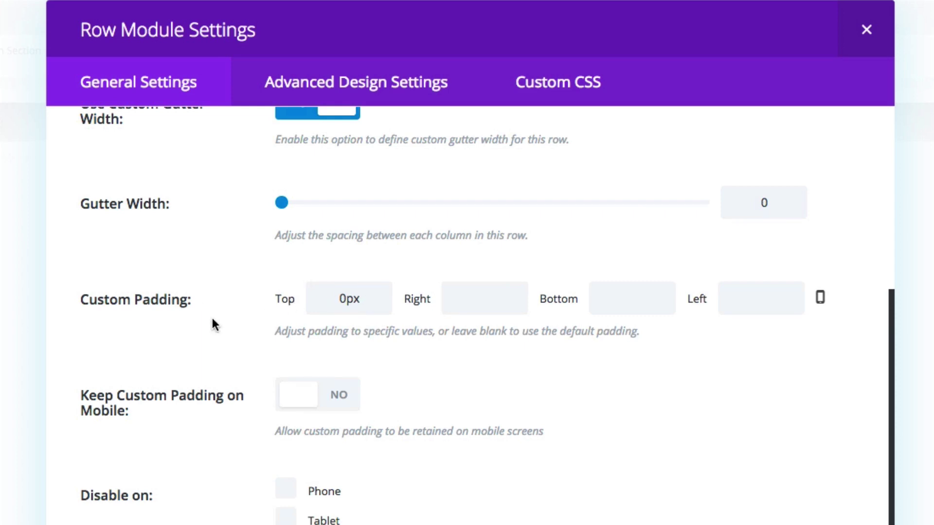
- Check the row's advanced design settings and Custom CSS fields, and close the row settings
click(323, 88)
scroll(357, 306, down, 8)
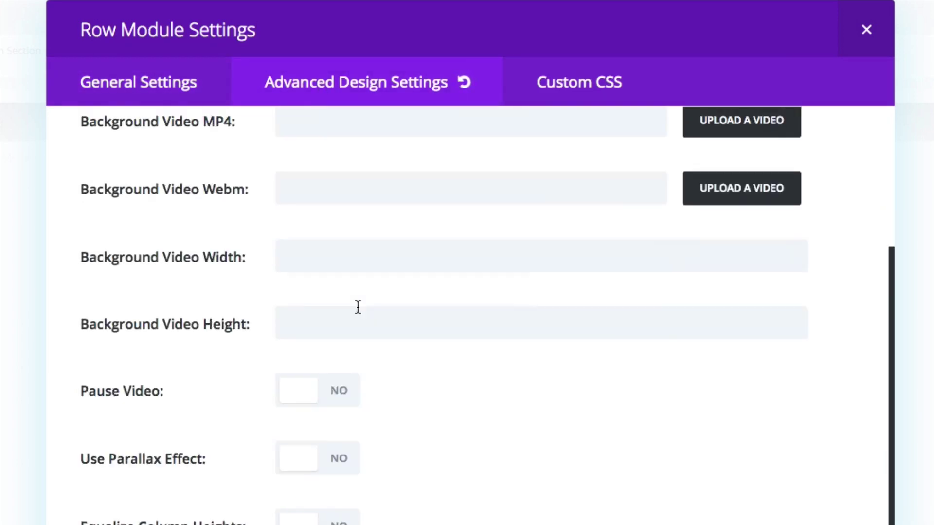
click(615, 89)
scroll(545, 366, down, 10)
scroll(545, 365, down, 5)
click(860, 49)
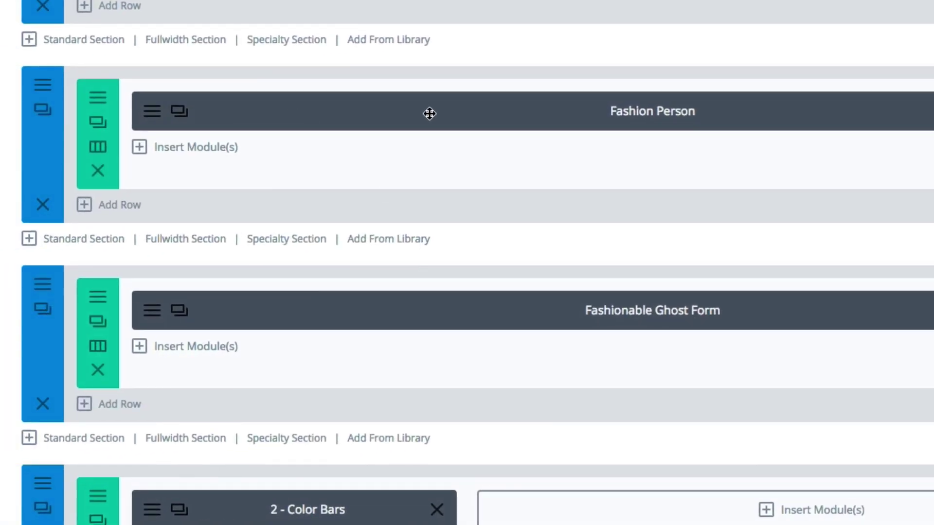
- Open the Fashion Person image module's settings and review its image, animation, space below the image and alignment options
click(154, 115)
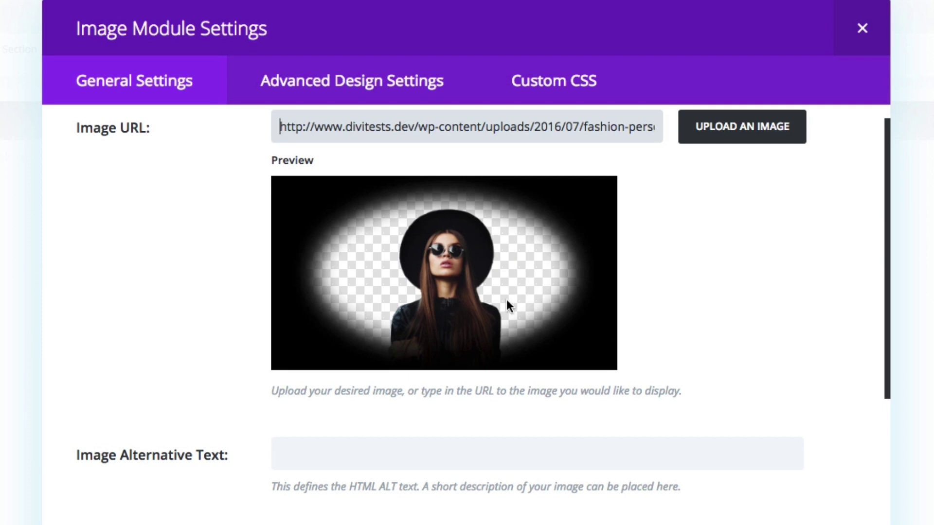
scroll(507, 305, down, 2)
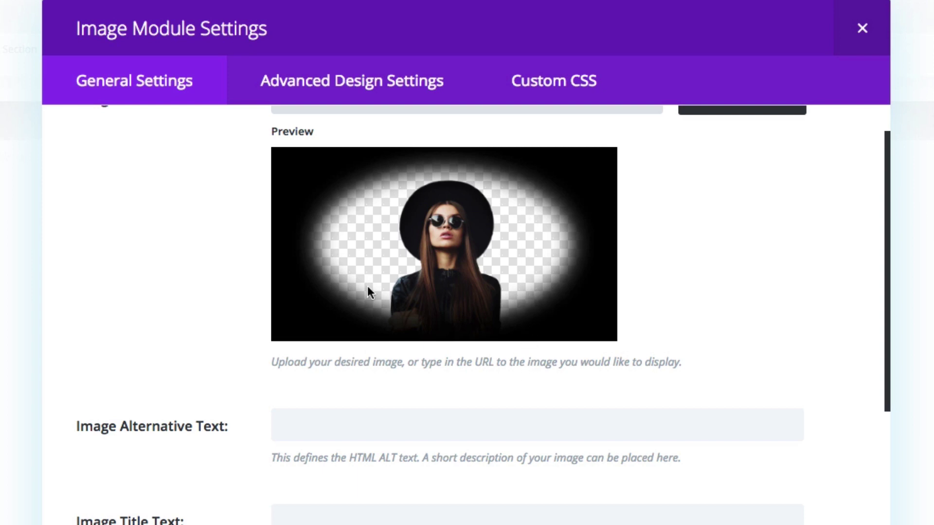
scroll(184, 372, up, 3)
scroll(183, 373, down, 10)
scroll(183, 373, down, 6)
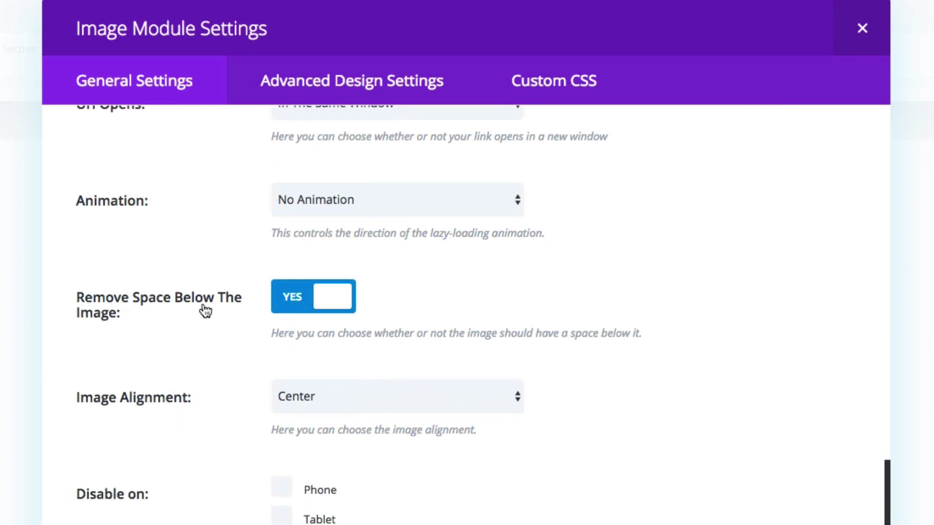
- Open the image module's advanced design settings to inspect the Force Fullwidth and Custom Margin options
scroll(219, 334, up, 15)
click(312, 83)
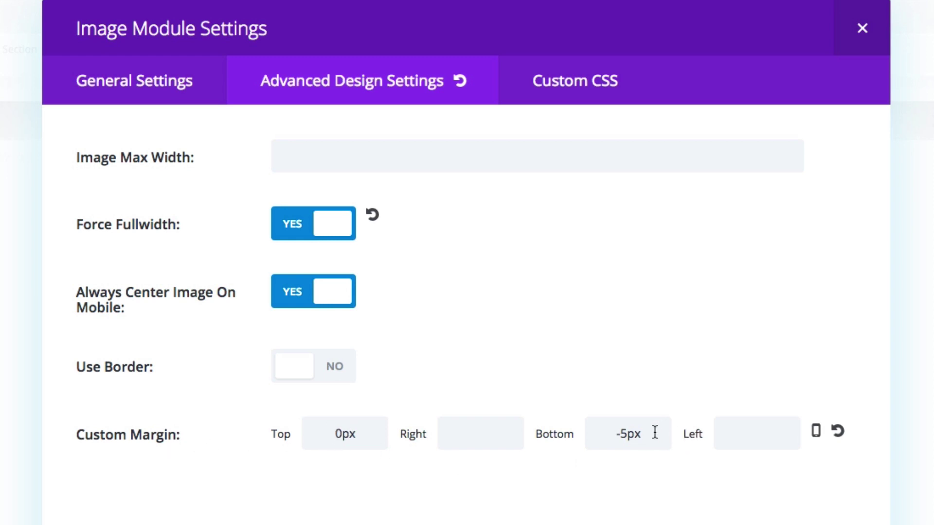
- Check the image module's Custom CSS fields, return to its advanced design settings and close the module settings
click(573, 84)
scroll(730, 439, down, 5)
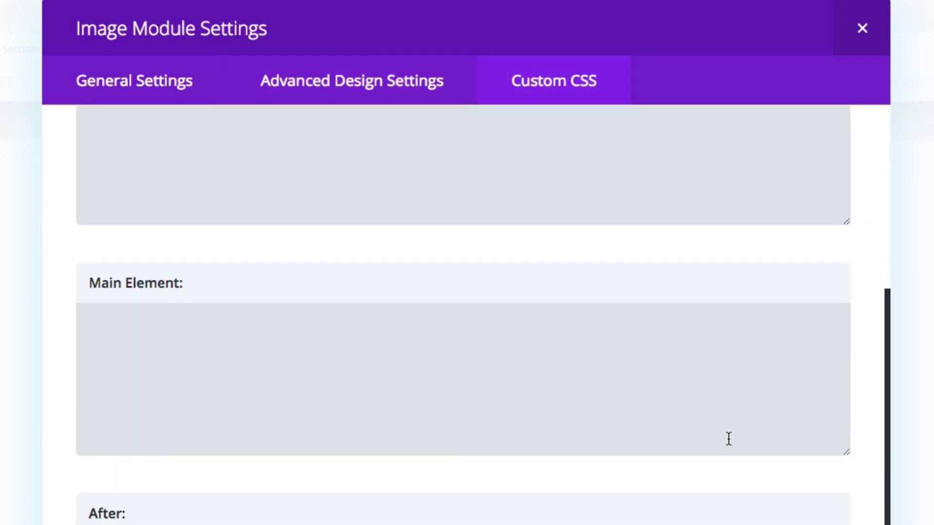
scroll(729, 439, up, 5)
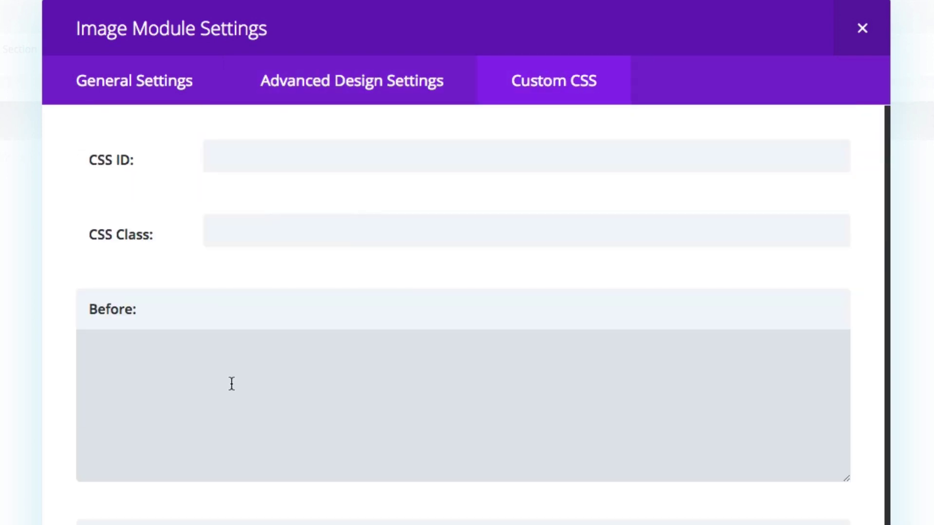
click(365, 78)
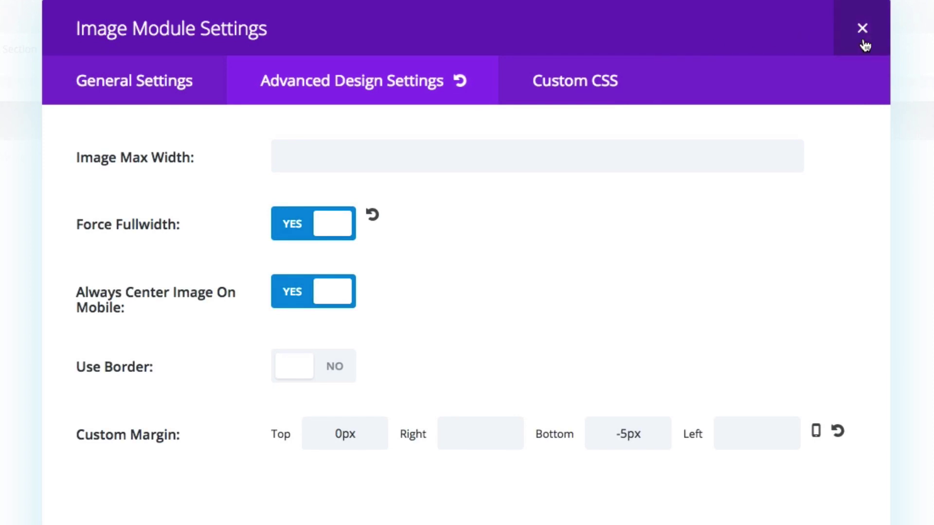
click(860, 30)
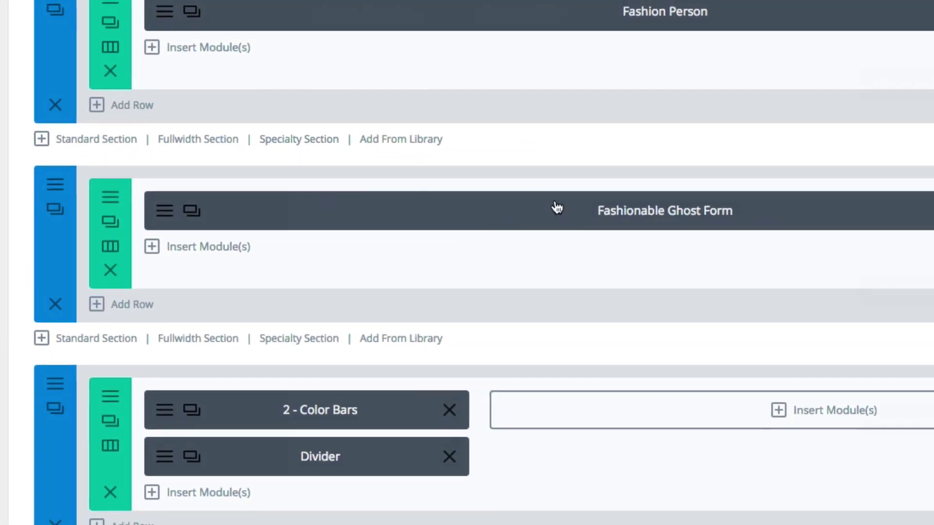
- Review the background, parallax, padding and Custom CSS settings of the section holding the Fashionable Ghost Form, and close its settings
click(63, 187)
scroll(213, 250, down, 1)
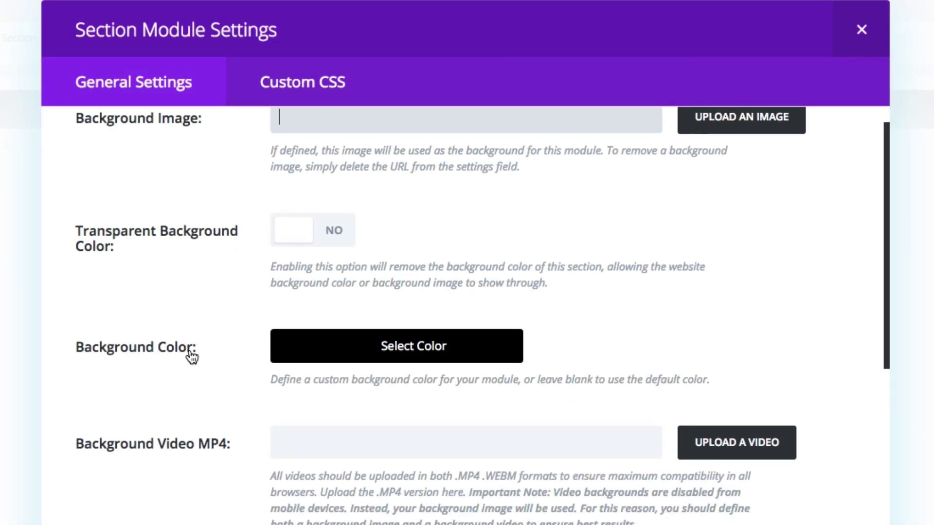
scroll(191, 355, down, 14)
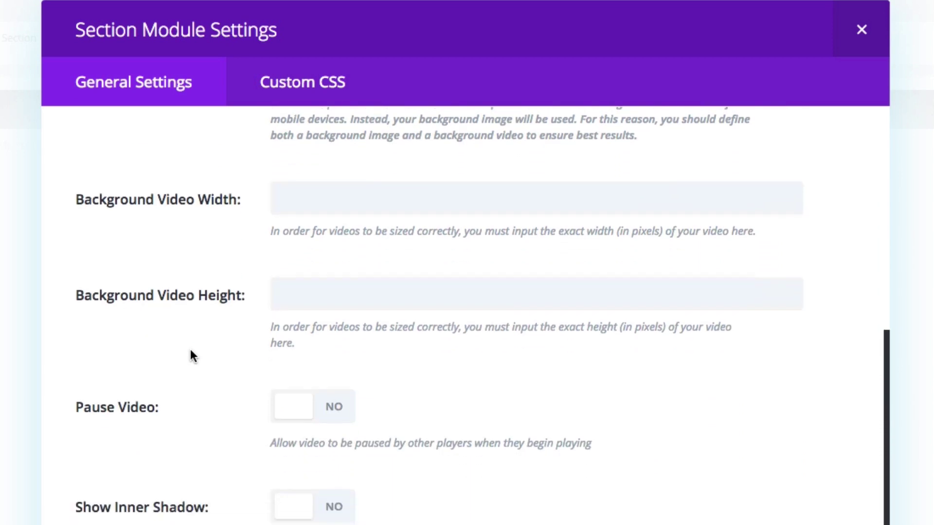
scroll(190, 356, down, 5)
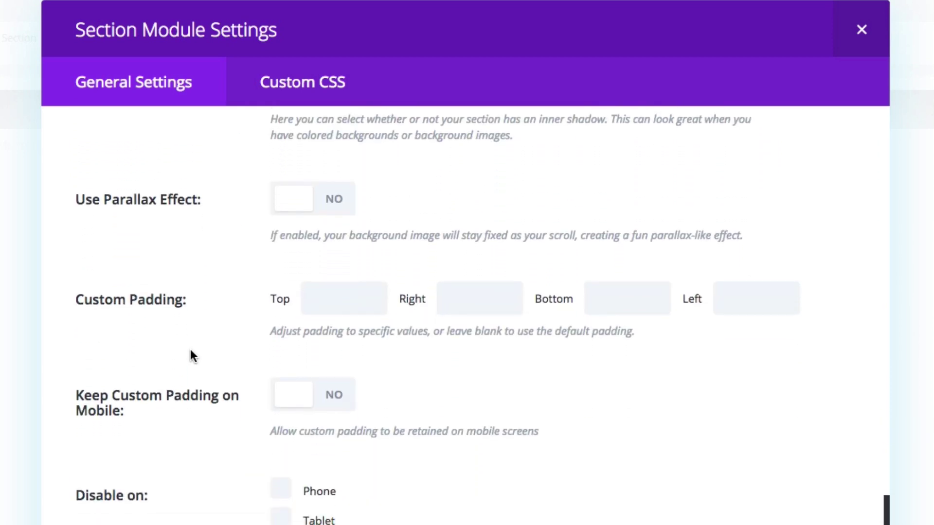
scroll(194, 347, up, 15)
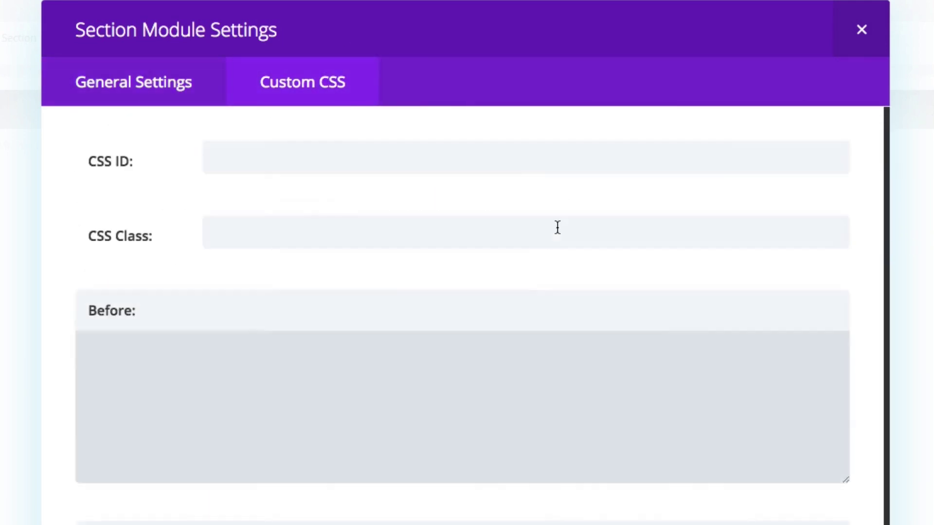
scroll(556, 227, down, 5)
click(861, 29)
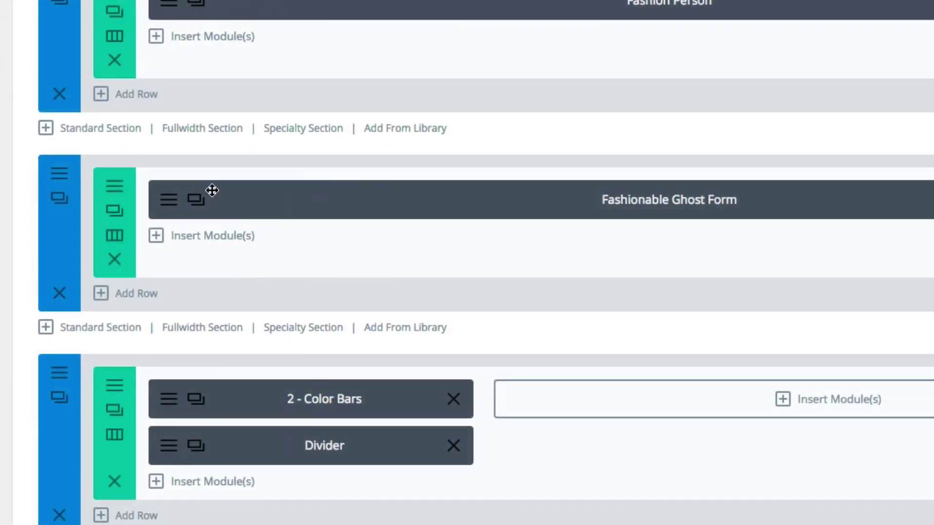
- Open the settings of the row holding the Fashionable Ghost Form and review its custom width, gutter width and padding options
click(113, 189)
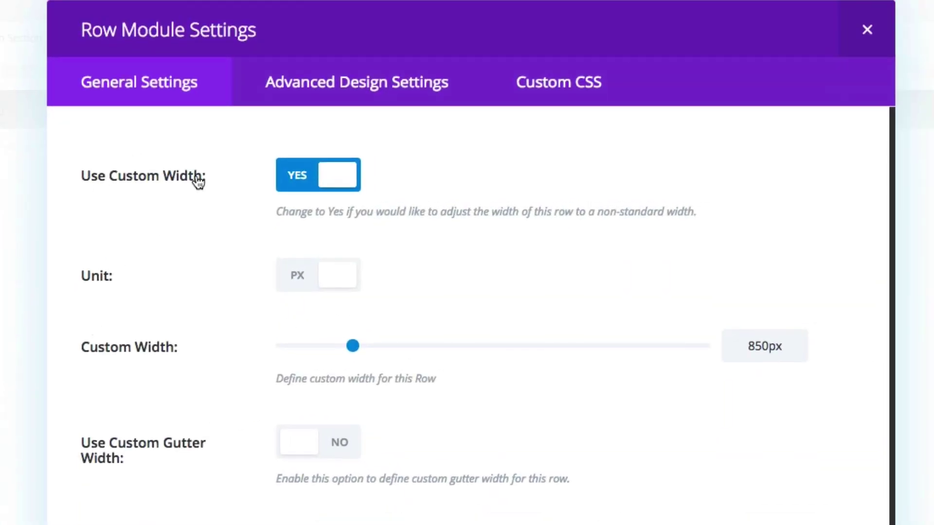
scroll(177, 320, down, 2)
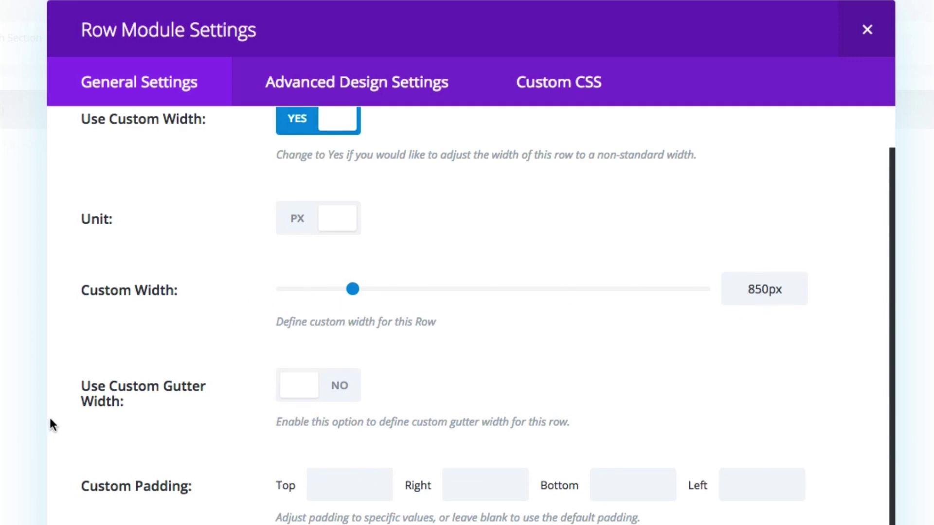
scroll(241, 406, down, 6)
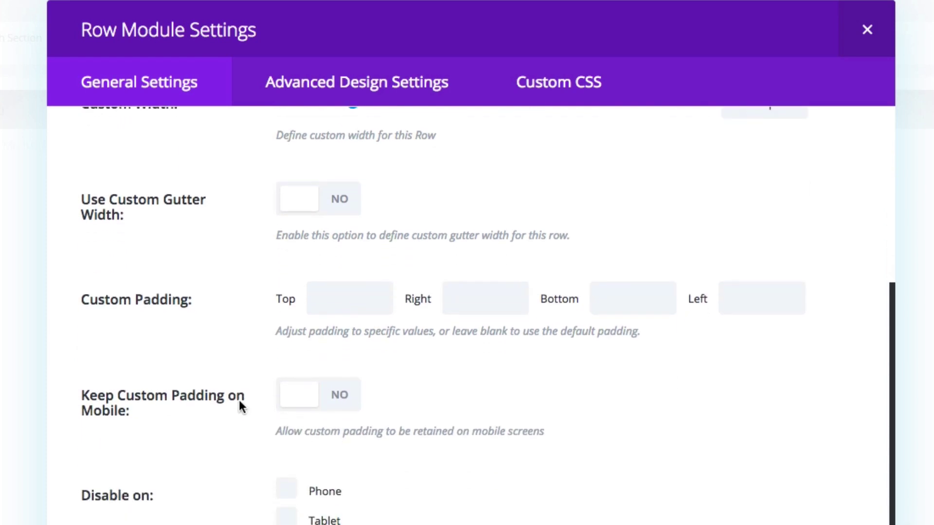
scroll(239, 405, up, 8)
- Check the form row's advanced design settings and Custom CSS fields, and close the row settings
click(311, 100)
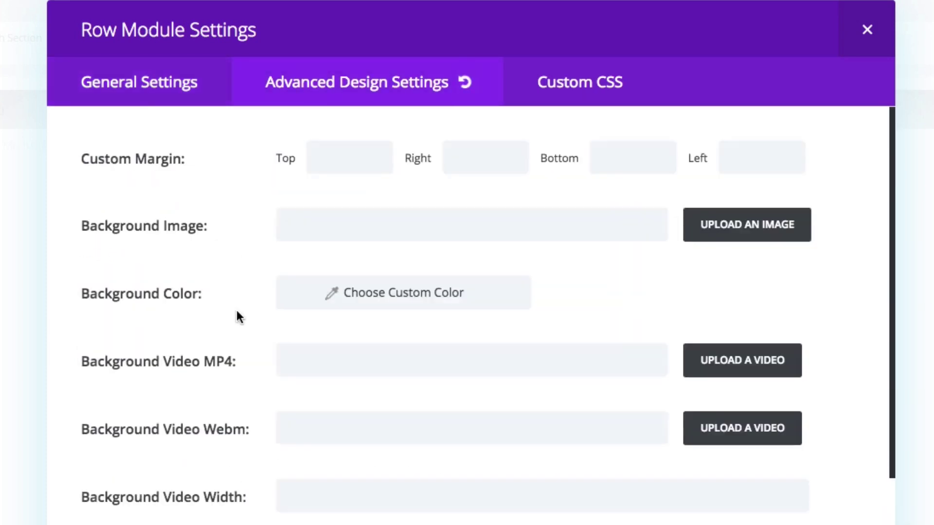
scroll(244, 328, down, 8)
scroll(246, 333, up, 8)
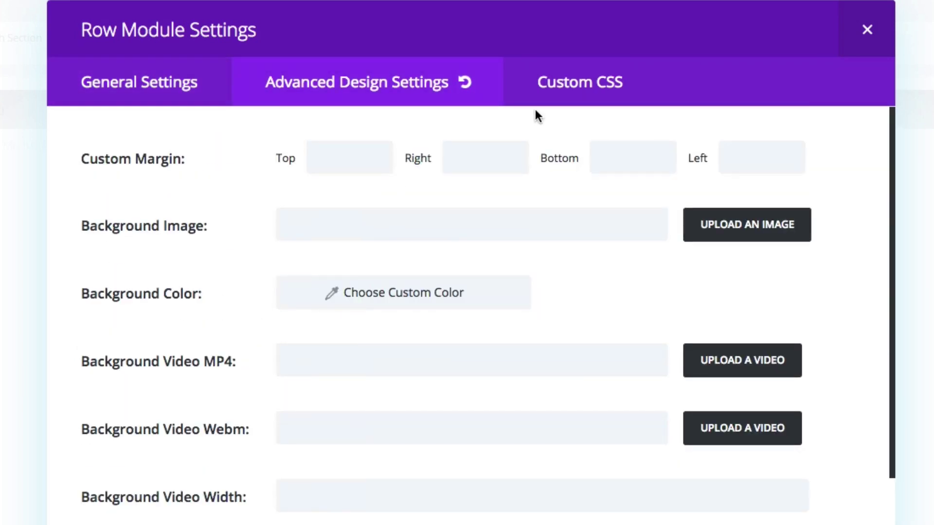
click(539, 100)
scroll(294, 313, down, 10)
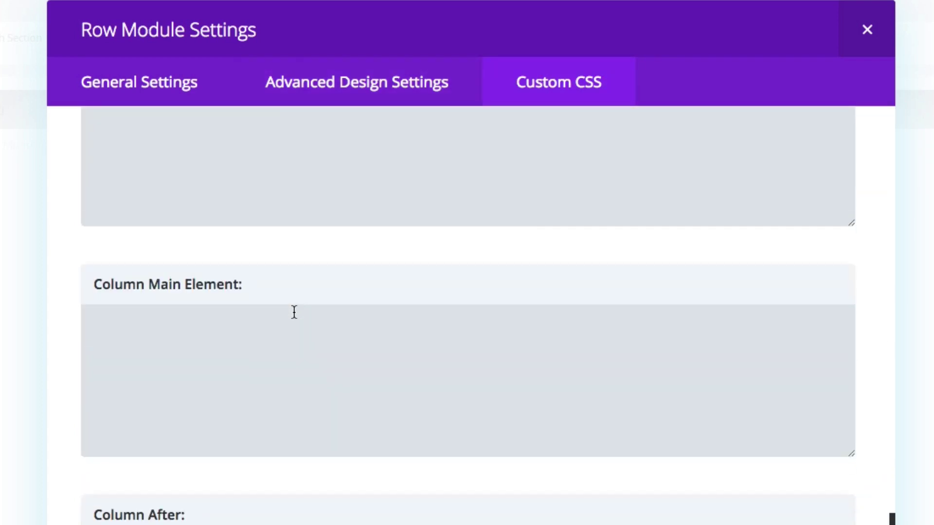
click(867, 30)
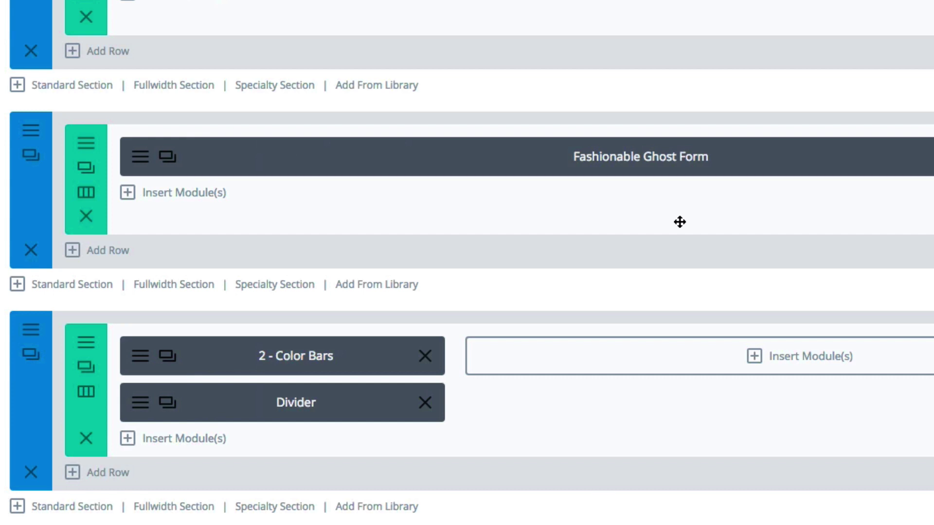
- Open the Fashionable Ghost Form contact form module's settings and review its fields, captcha, email and title options
scroll(156, 166, down, 1)
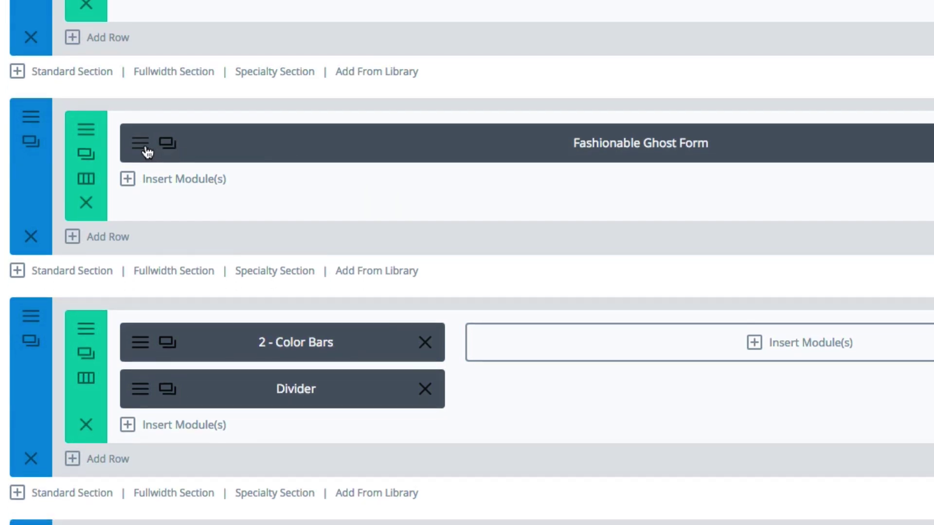
click(641, 141)
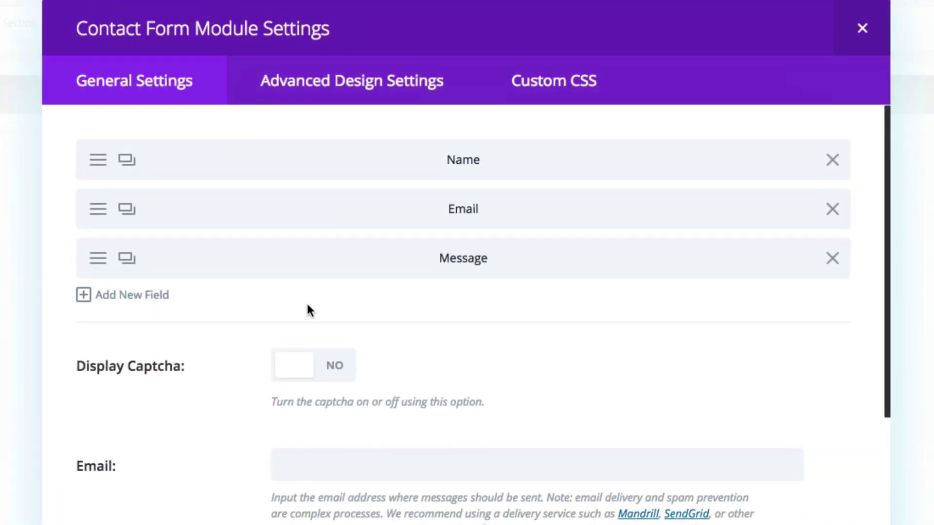
scroll(321, 300, down, 12)
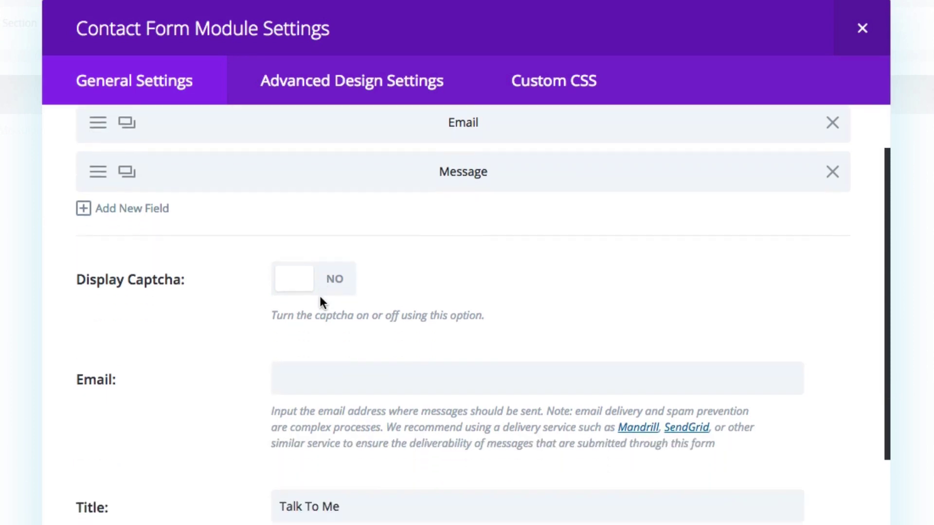
scroll(315, 302, up, 10)
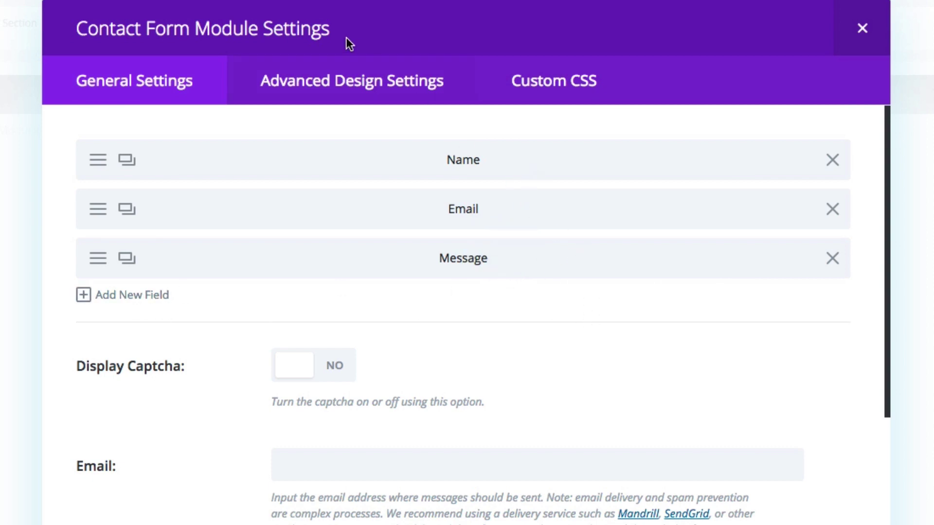
- Open the contact form's advanced design settings and review the form background, title font and form field text options
click(347, 79)
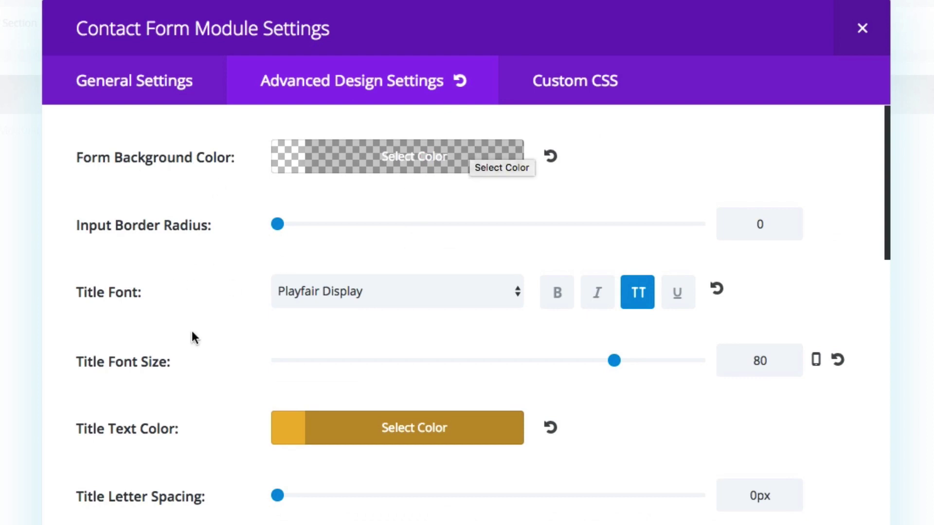
scroll(191, 335, down, 1)
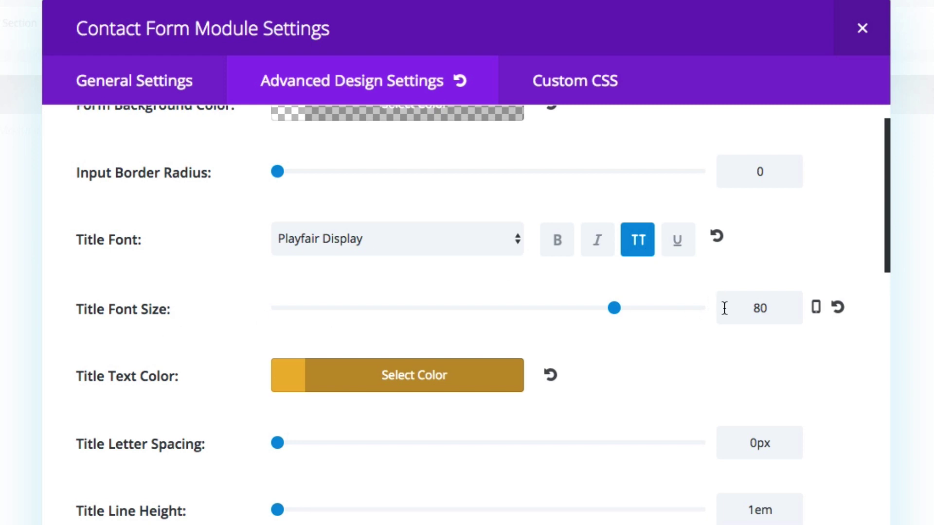
scroll(502, 340, down, 3)
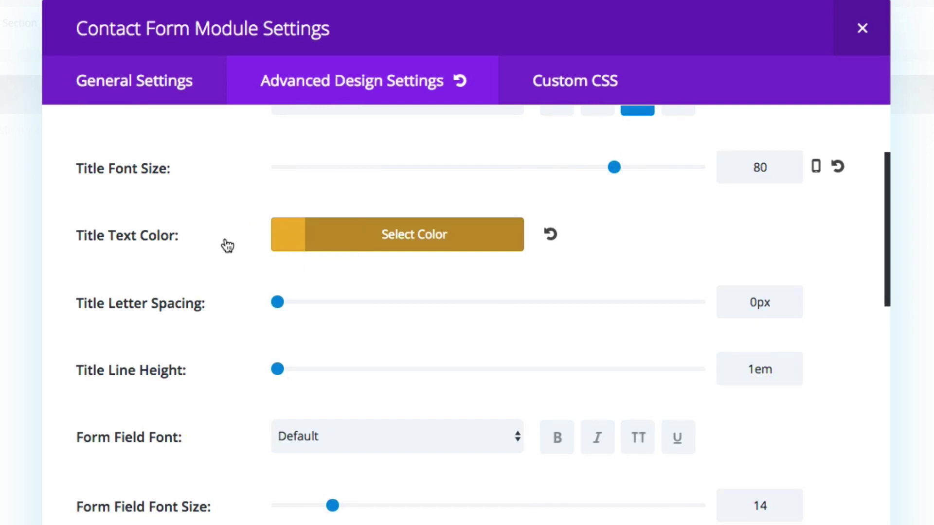
scroll(229, 249, down, 6)
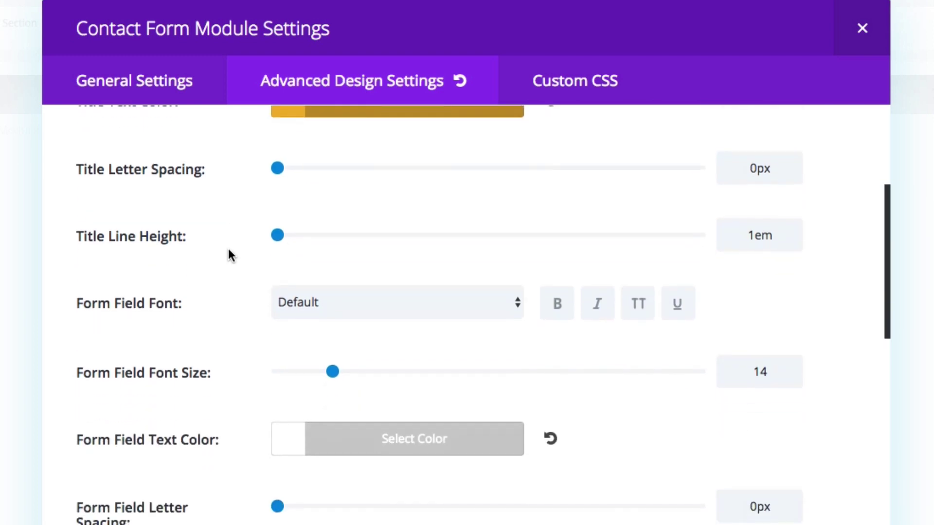
scroll(233, 249, down, 2)
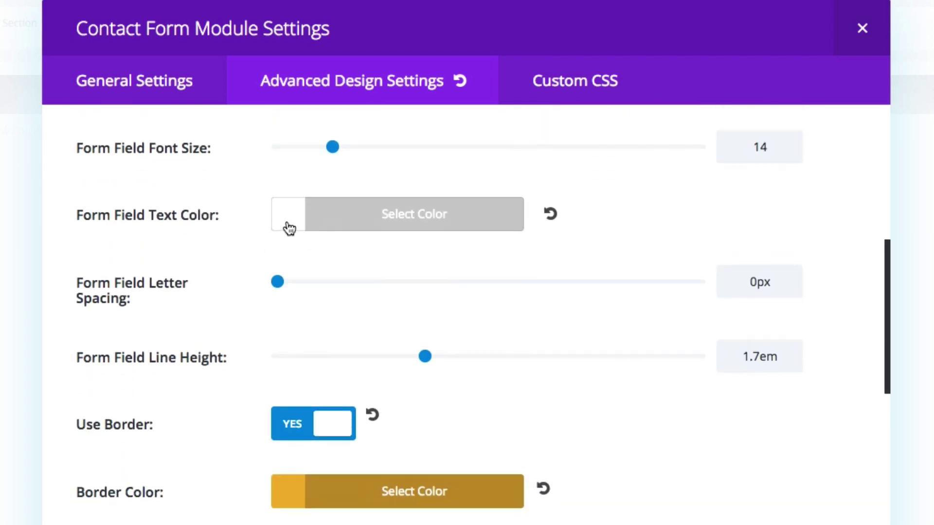
- Review the contact form's border color, border width and border style options
scroll(259, 262, down, 4)
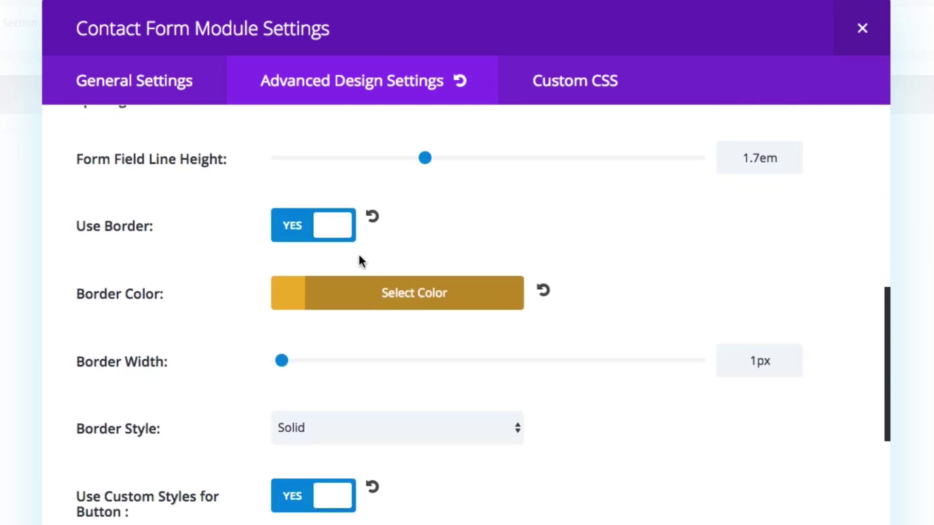
scroll(257, 287, down, 2)
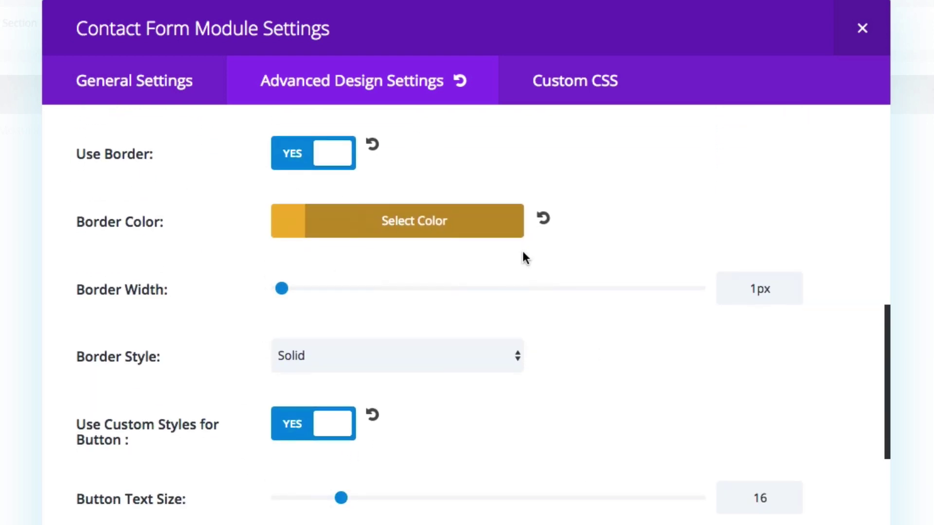
scroll(624, 300, down, 1)
scroll(632, 305, up, 2)
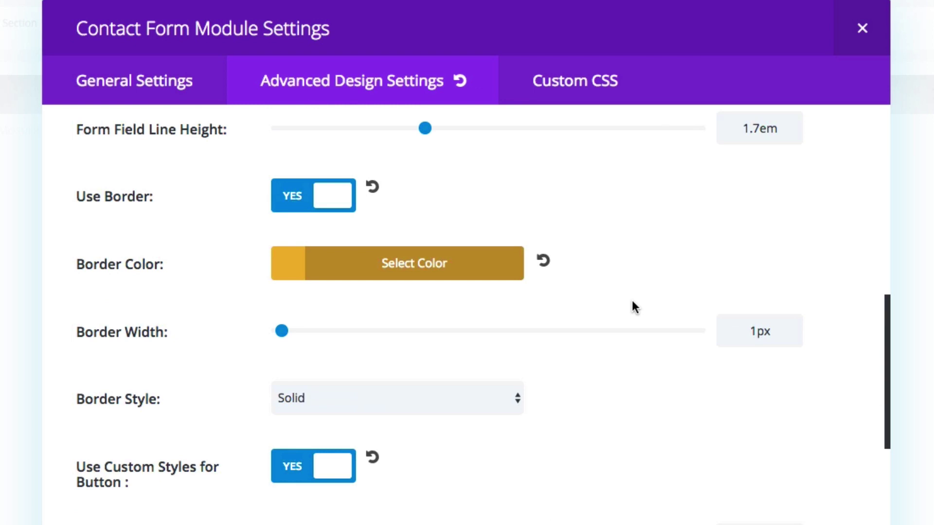
- Review the contact form's custom button styles, including text size, text color, border, font, icon and icon placement
scroll(296, 317, down, 15)
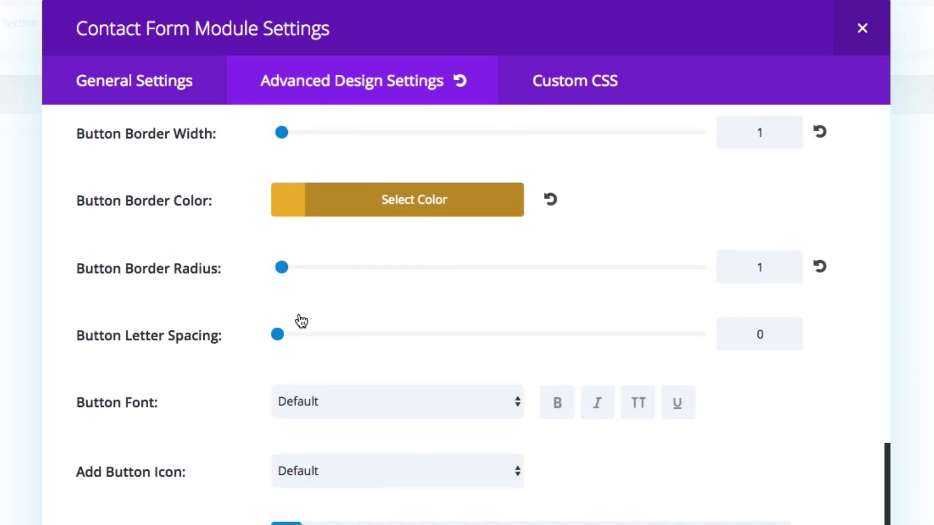
scroll(190, 337, down, 10)
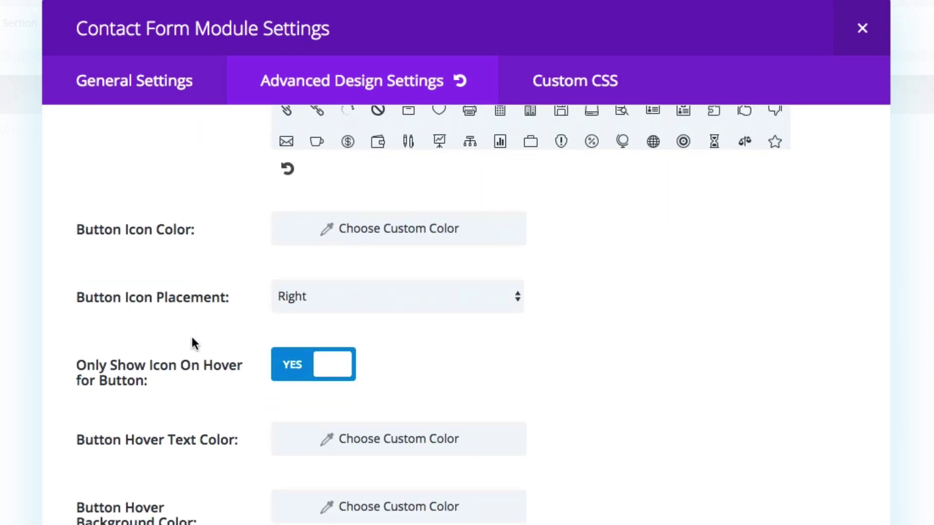
scroll(407, 303, up, 12)
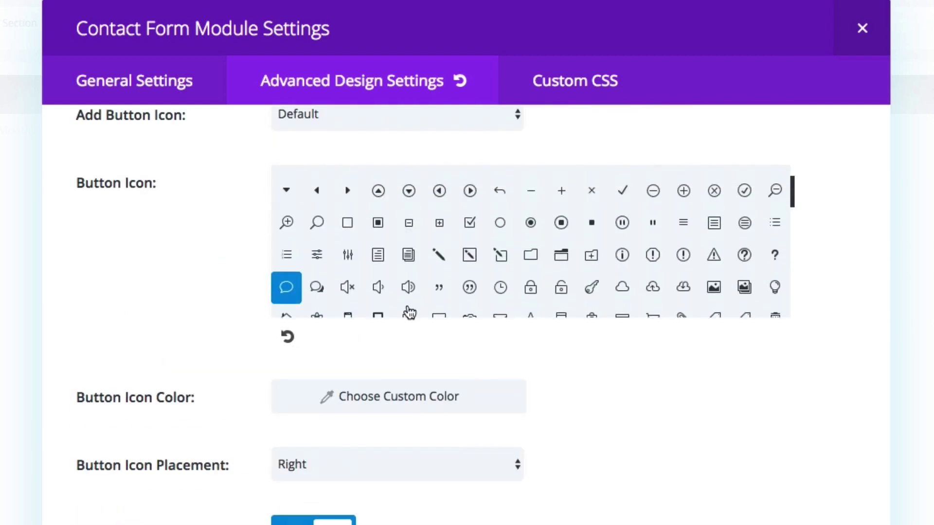
scroll(217, 358, up, 2)
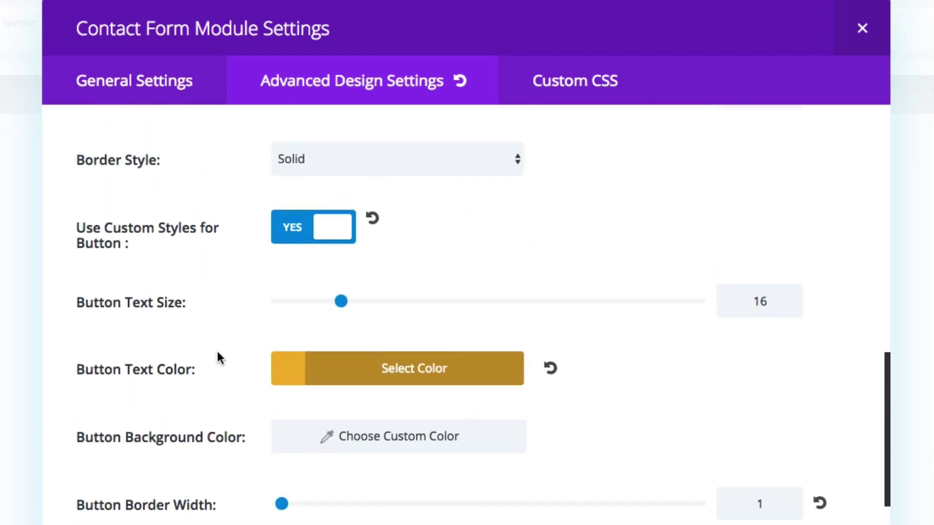
scroll(218, 358, up, 2)
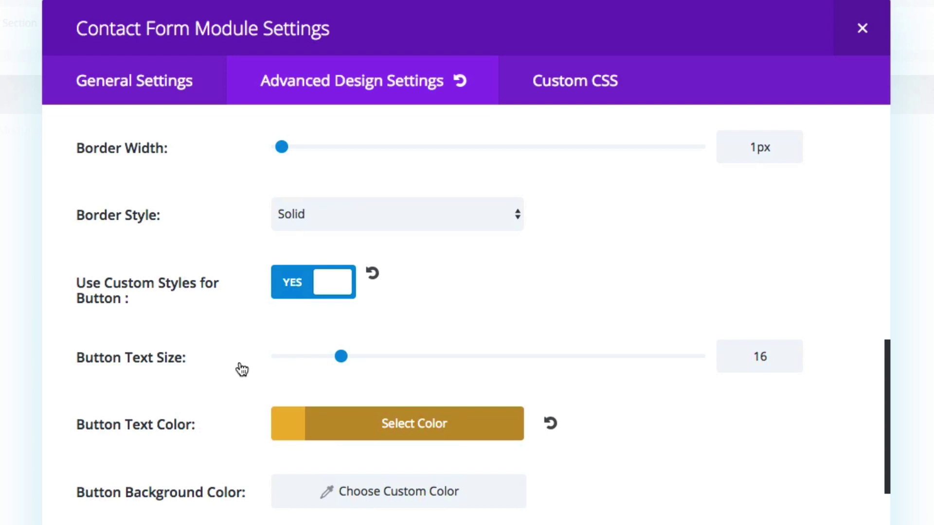
- Open the contact form's Custom CSS and inspect the code in the Main Element field
click(626, 80)
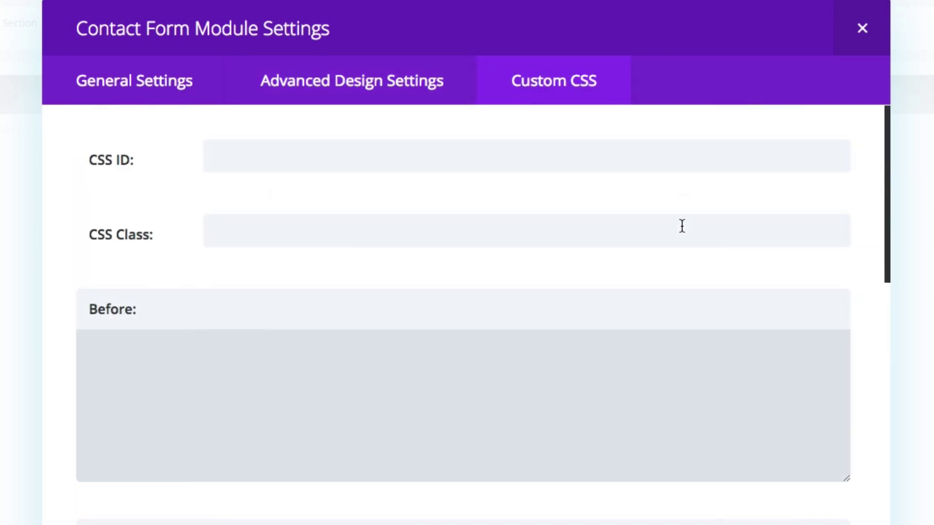
scroll(657, 272, down, 8)
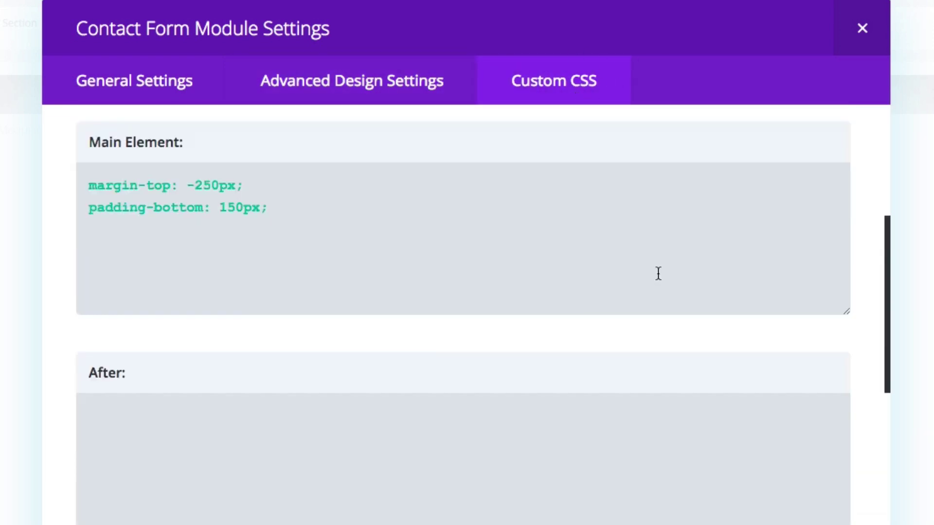
- Inspect the margin-top and padding-bottom declarations in the contact form's Main Element custom CSS
scroll(658, 274, up, 8)
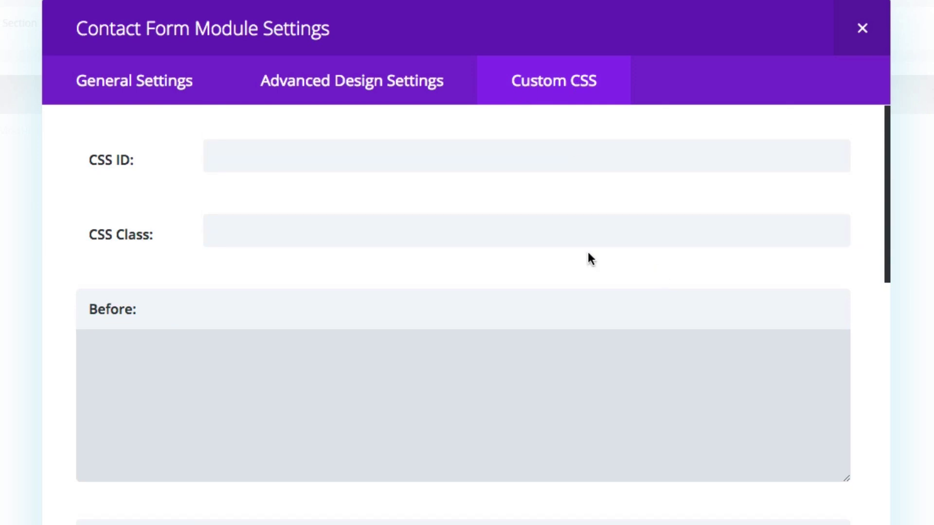
scroll(598, 309, down, 6)
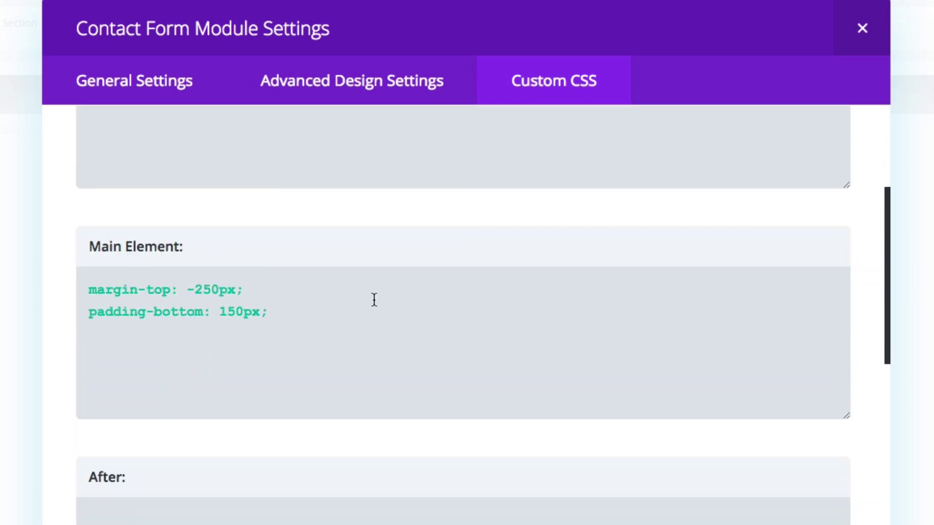
click(374, 300)
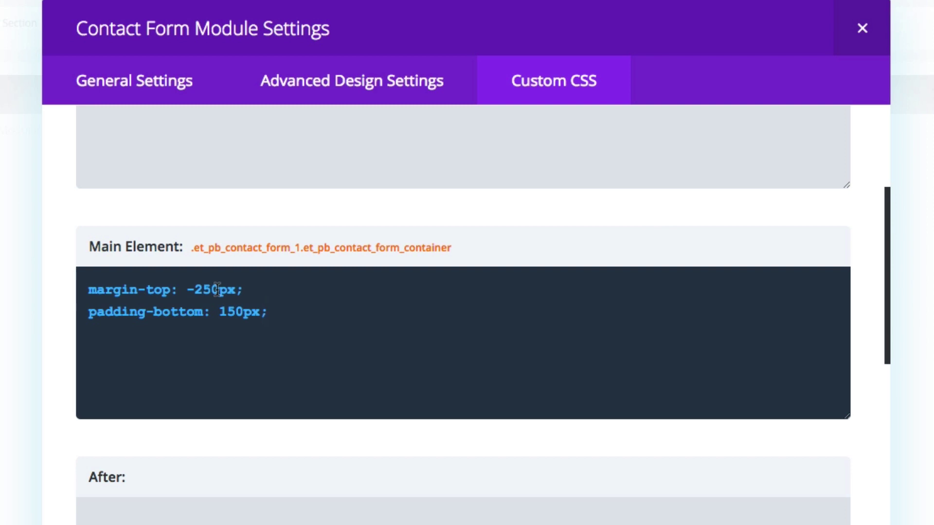
scroll(214, 299, down, 2)
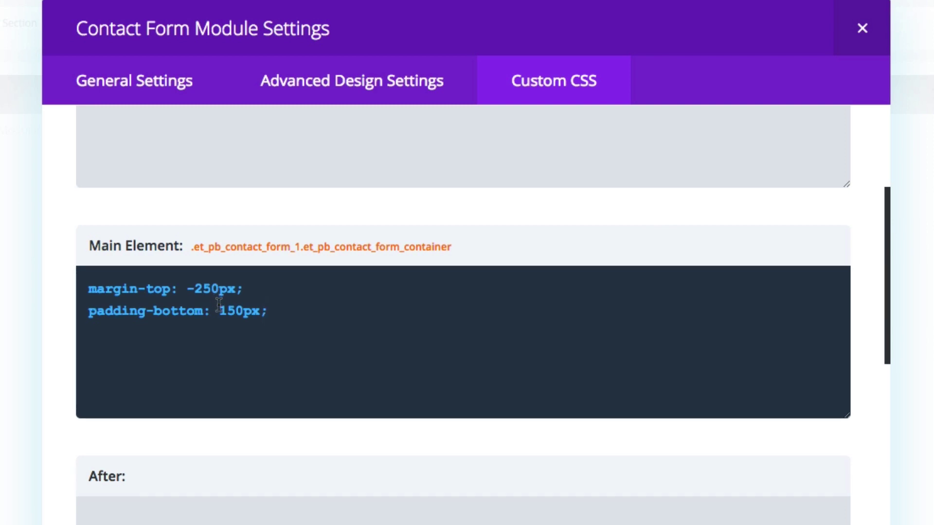
drag(88, 276, 315, 282)
click(311, 282)
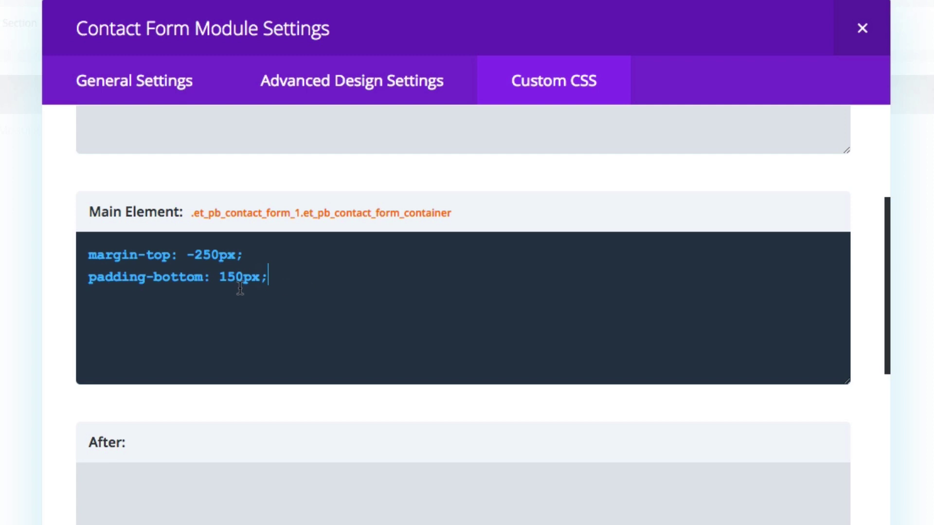
- Inspect the text alignment and bottom padding code for the Contact Title, and check the remaining custom CSS fields below it
scroll(300, 280, down, 10)
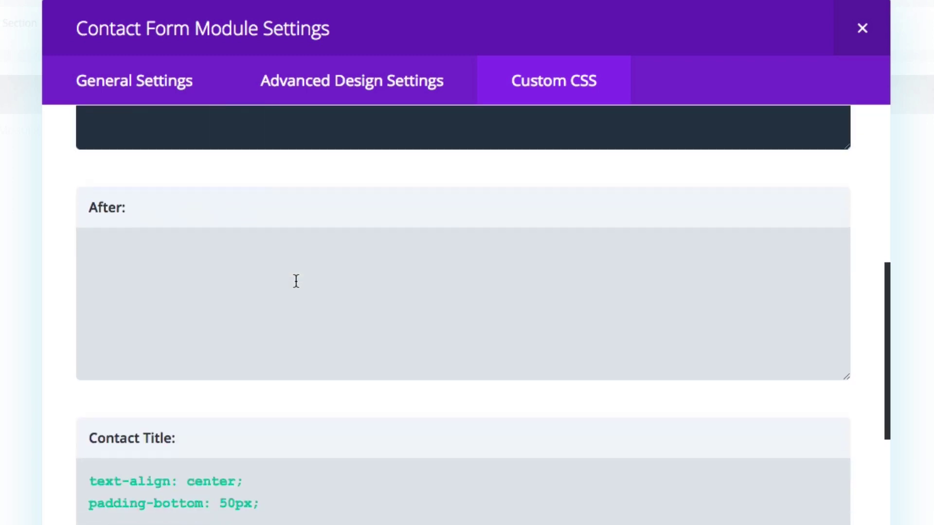
scroll(300, 281, down, 1)
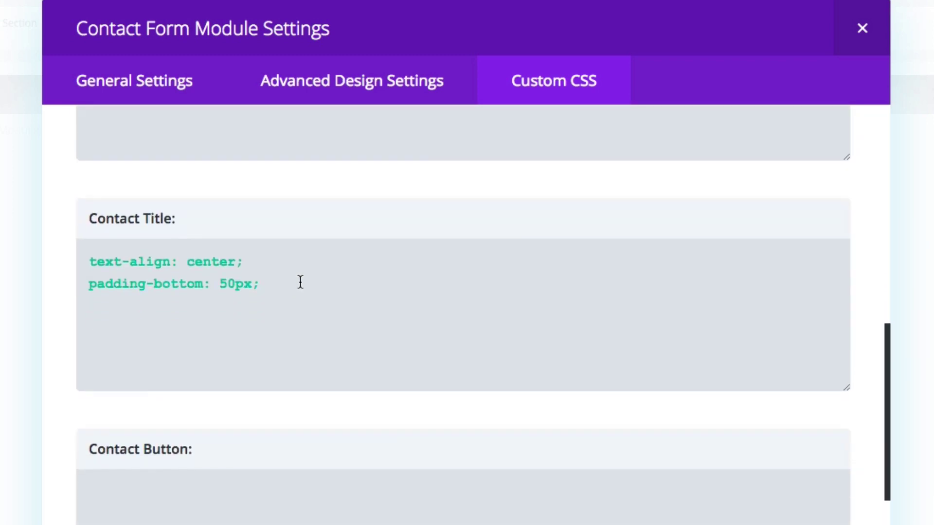
scroll(340, 270, down, 1)
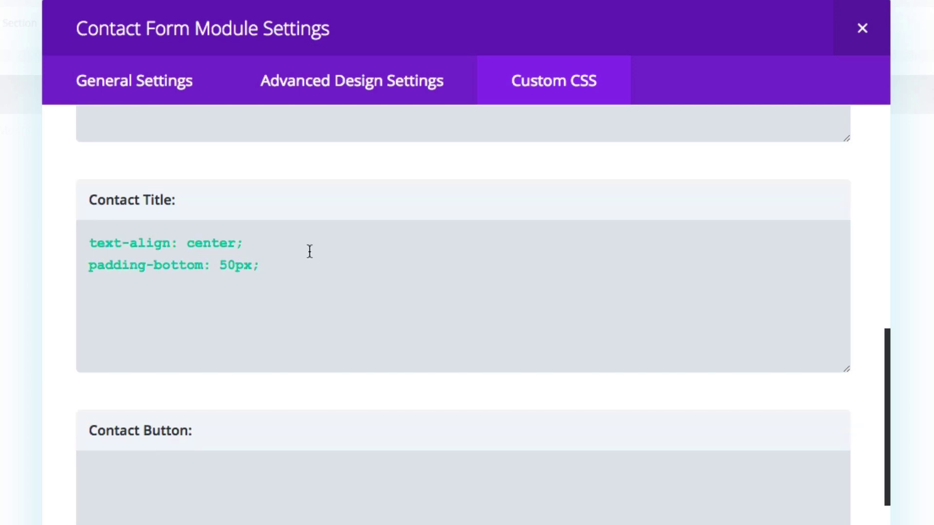
click(350, 278)
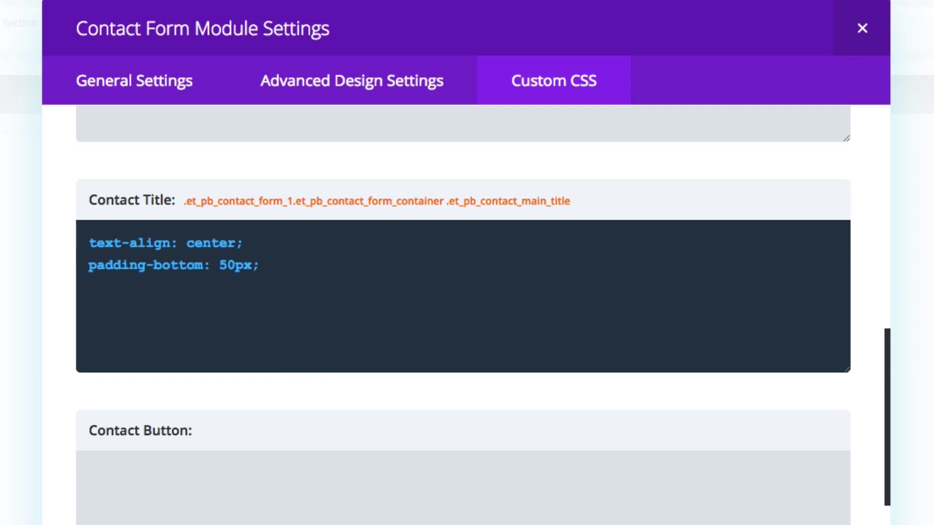
scroll(658, 503, down, 15)
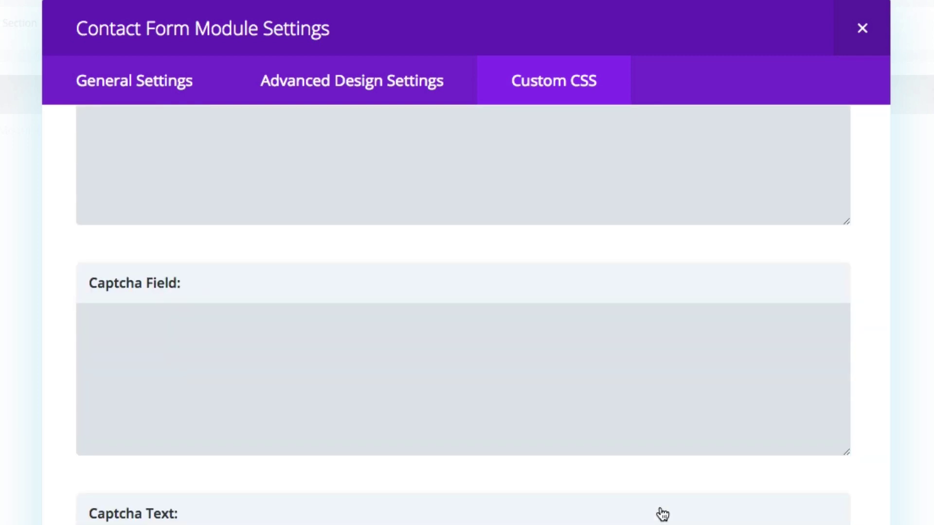
- Go back to the Main Element custom CSS and re-examine its margin and padding code
scroll(662, 515, up, 20)
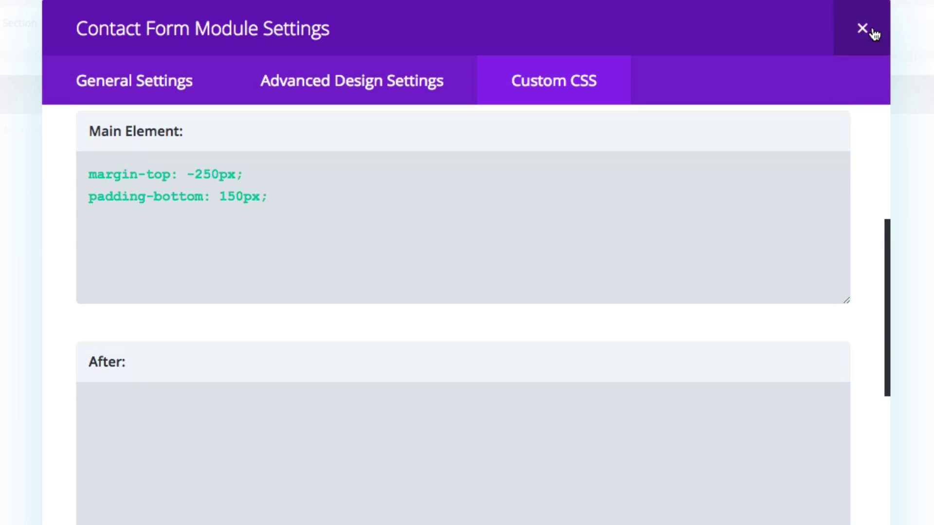
click(442, 295)
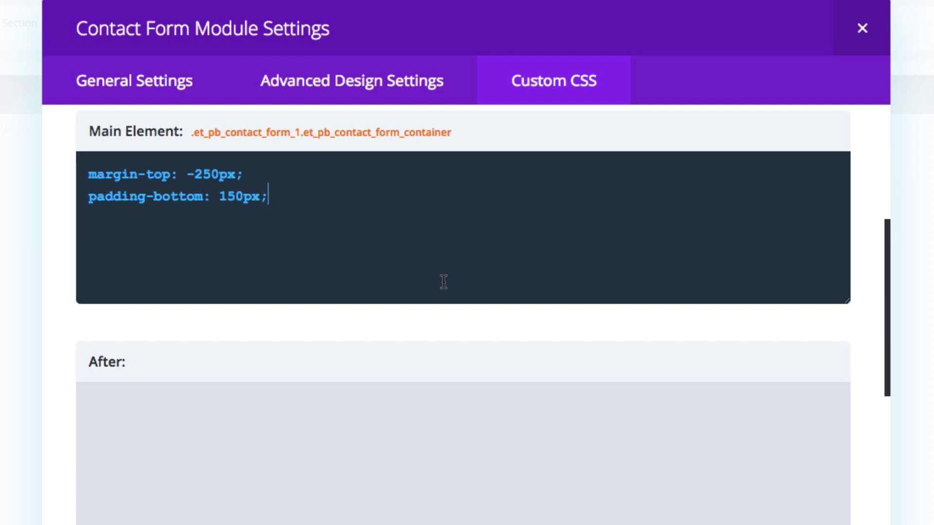
scroll(444, 282, up, 2)
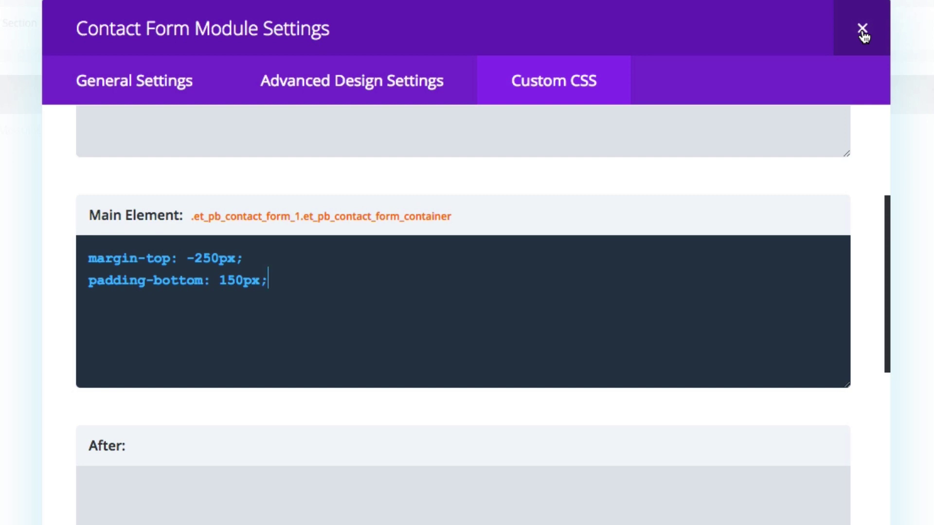
click(305, 275)
key(ctrl+a)
click(314, 287)
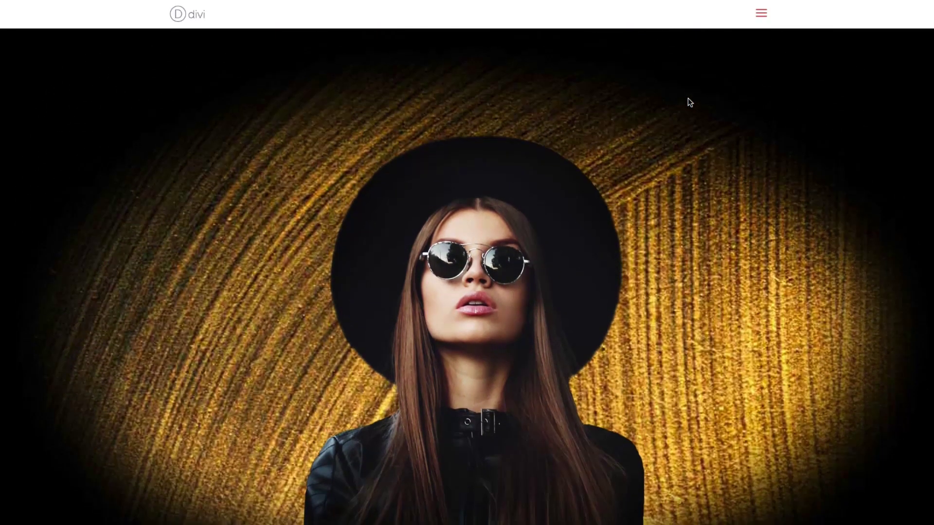
- View the published page, examining the gold parallax contact form and the Let's Connect color bars form below it
scroll(688, 97, down, 5)
scroll(687, 98, down, 12)
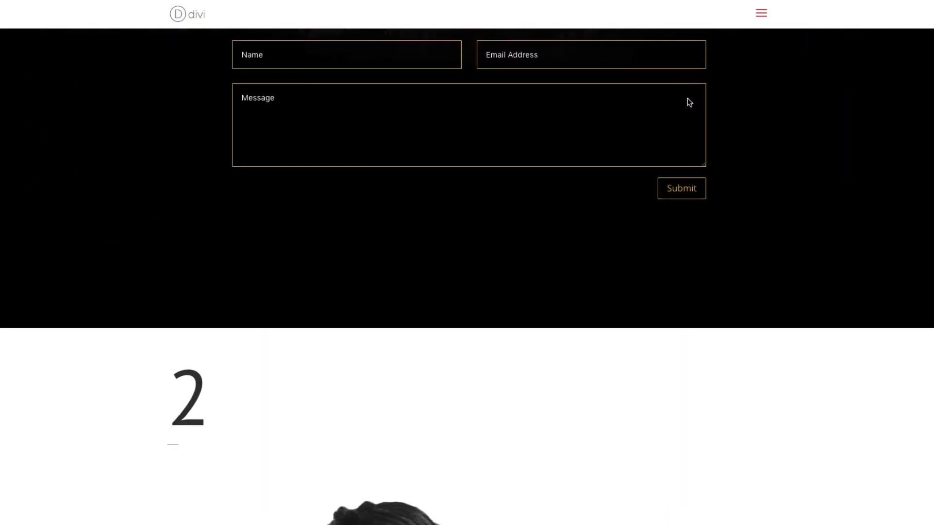
scroll(687, 101, down, 1)
scroll(687, 102, up, 2)
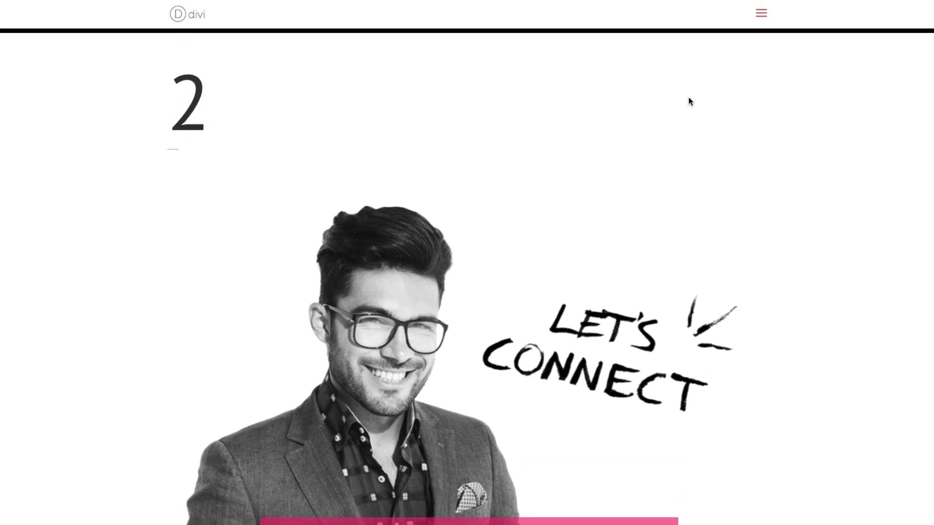
scroll(688, 101, down, 1)
scroll(688, 98, down, 3)
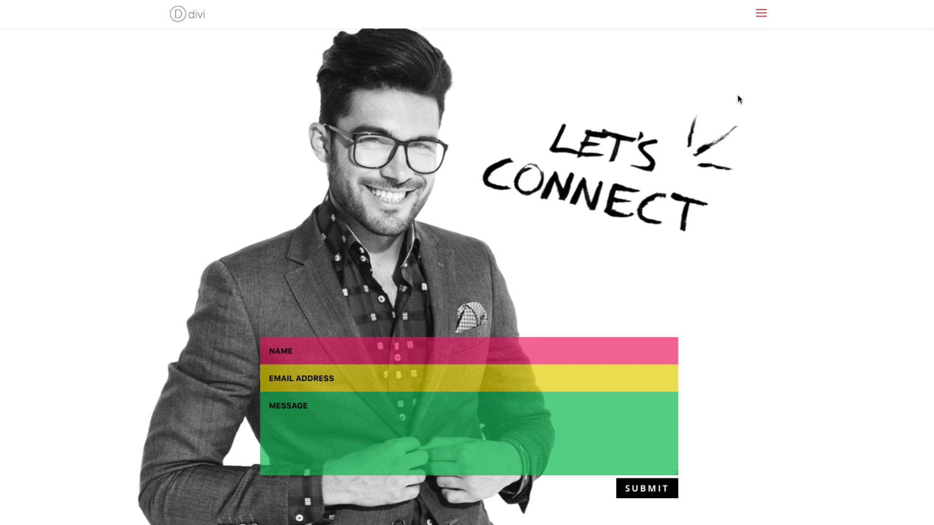
scroll(775, 201, down, 1)
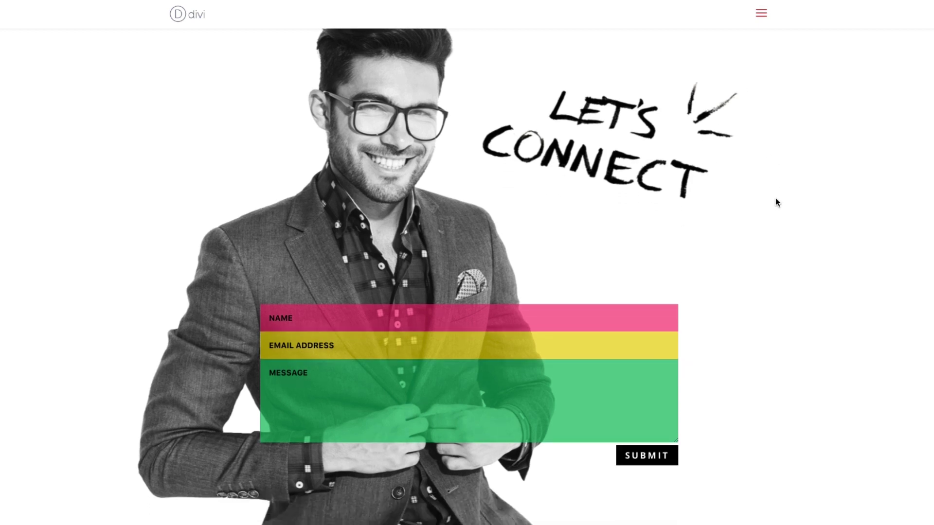
scroll(789, 209, up, 1)
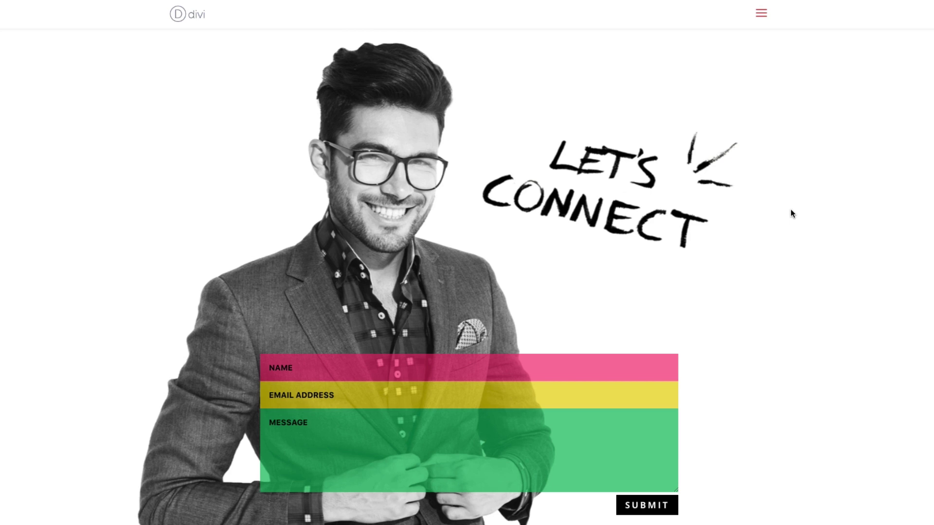
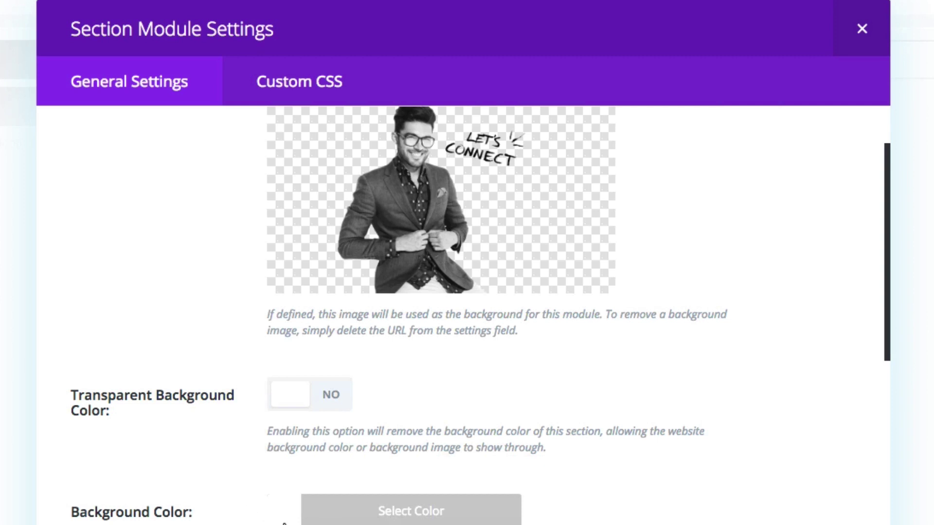
- Review the Let's Connect section's background image, inner shadow, parallax and padding options, and close its settings
scroll(462, 311, up, 4)
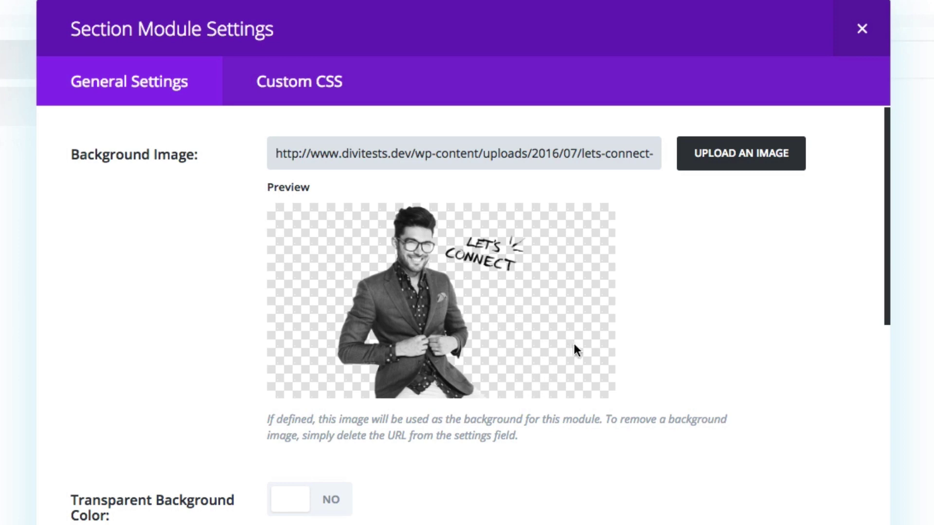
scroll(573, 348, down, 4)
scroll(588, 361, up, 2)
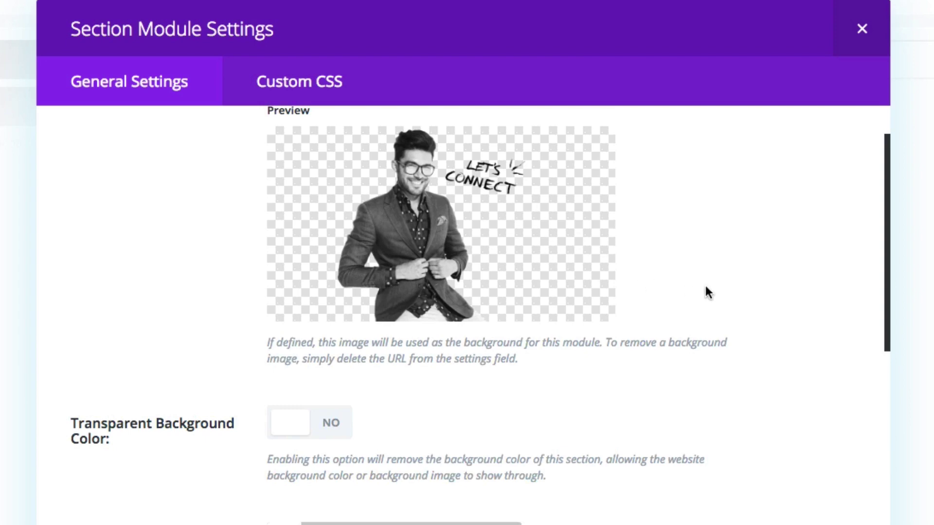
scroll(687, 285, down, 15)
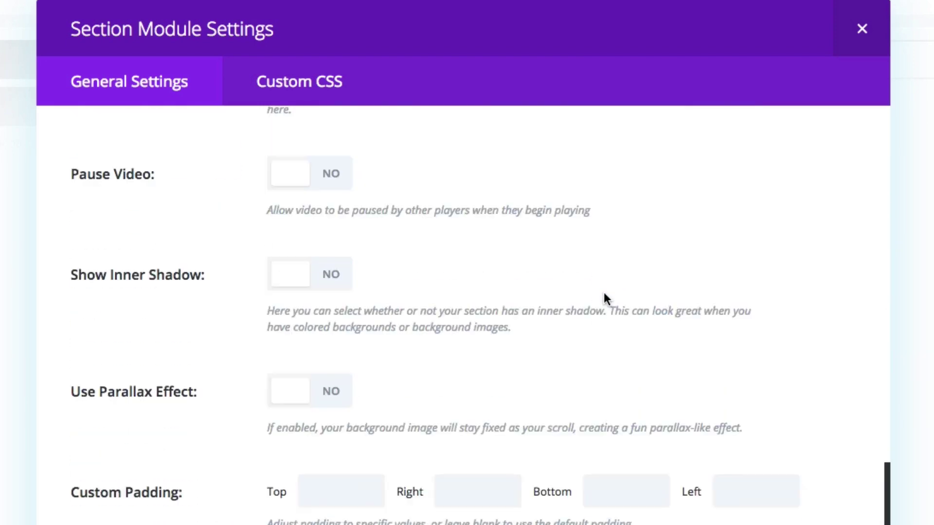
scroll(603, 292, up, 14)
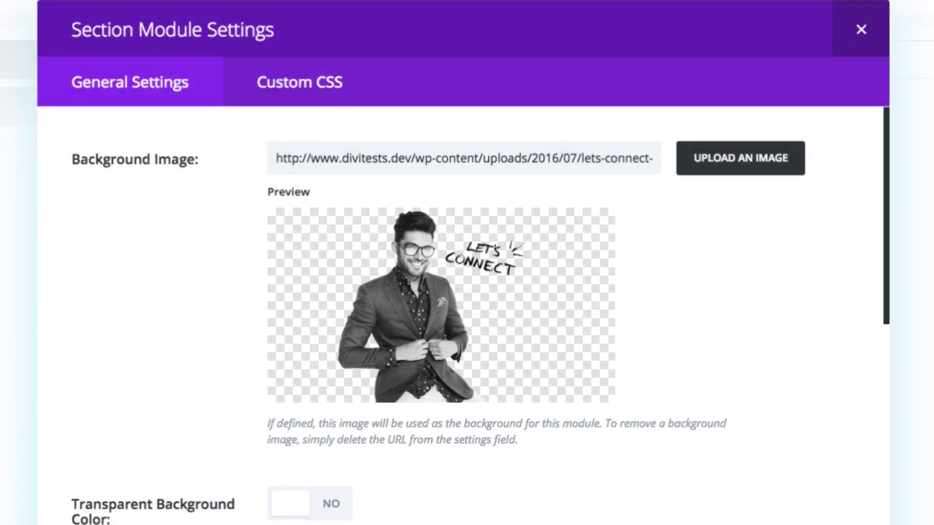
click(861, 29)
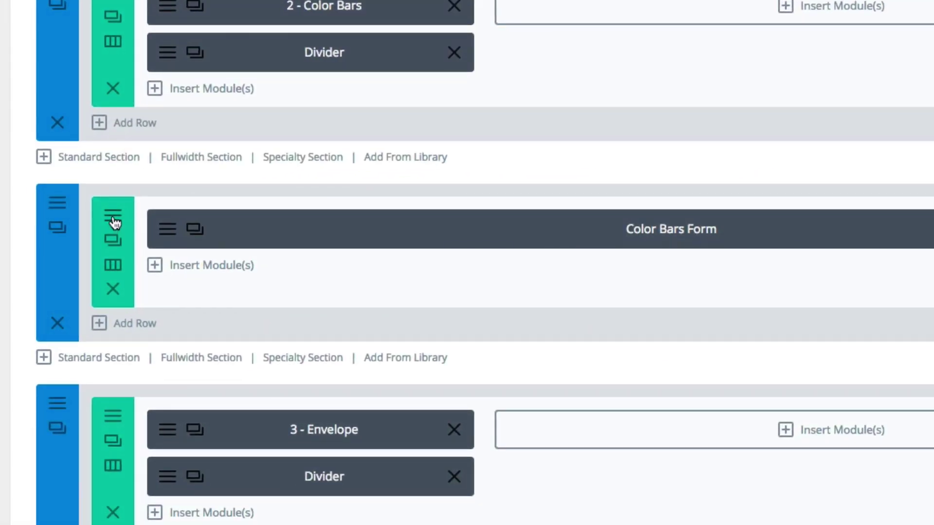
- Open the settings of the row holding the Color Bars Form and review its custom width and custom padding
click(112, 216)
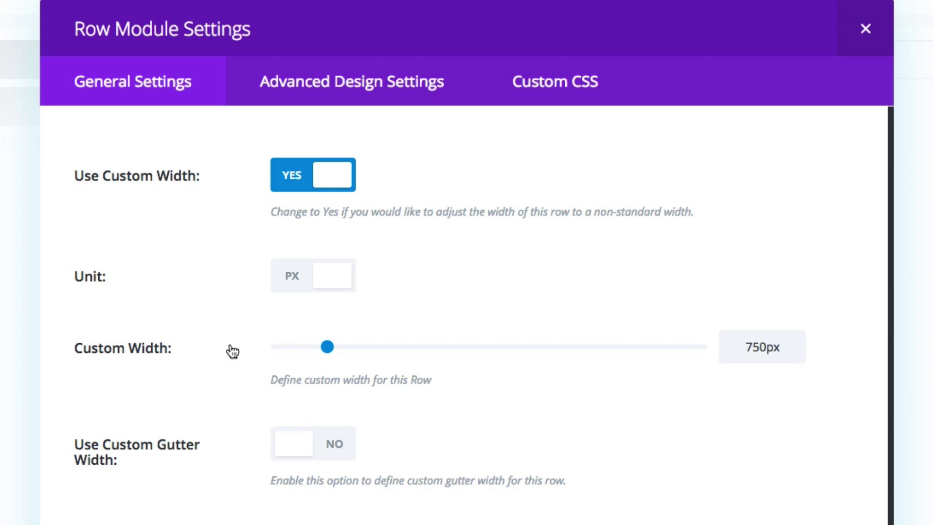
scroll(110, 191, down, 2)
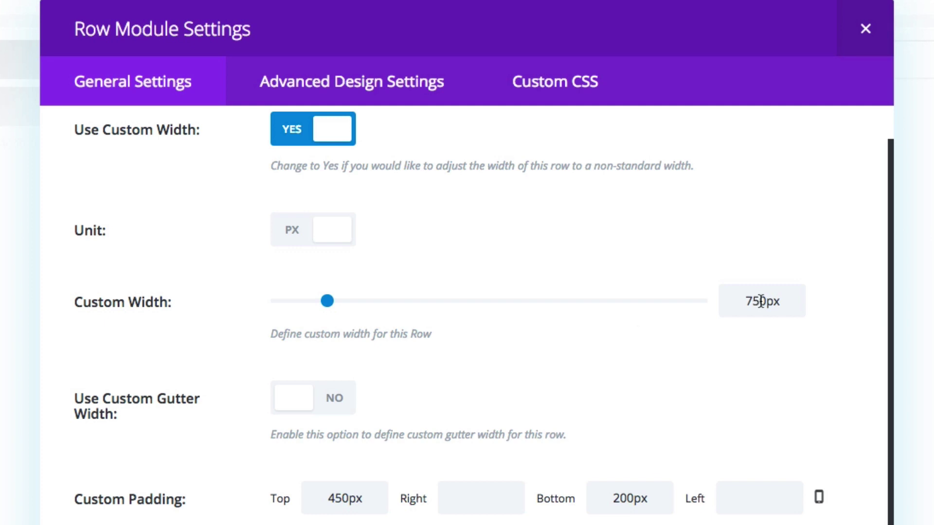
scroll(160, 406, down, 3)
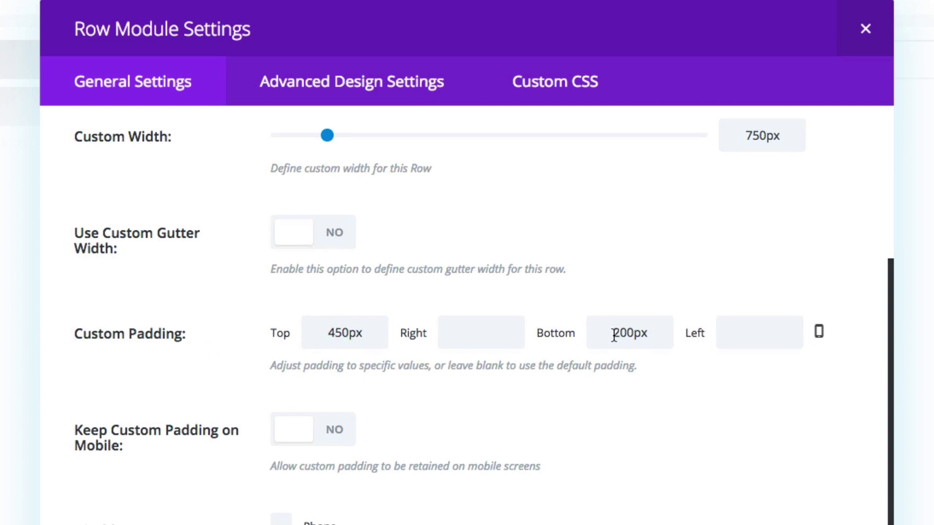
scroll(311, 393, down, 1)
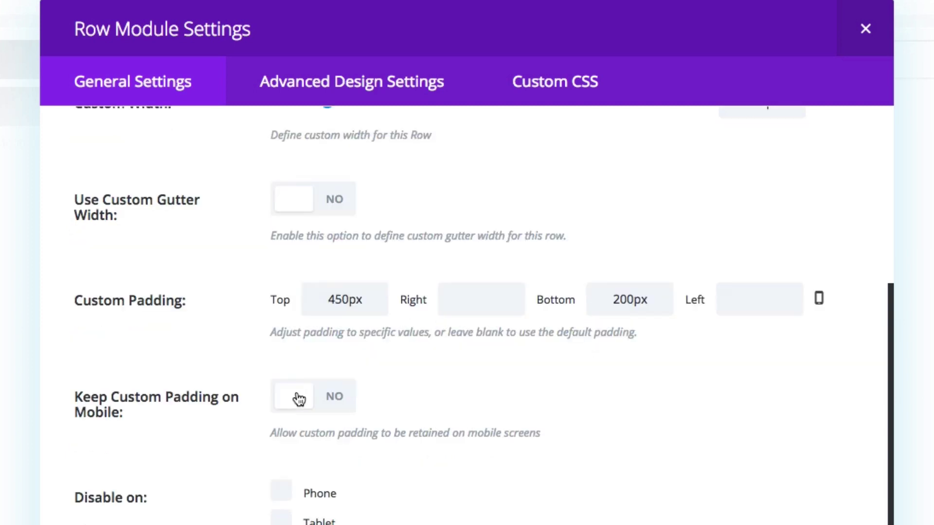
scroll(298, 396, up, 5)
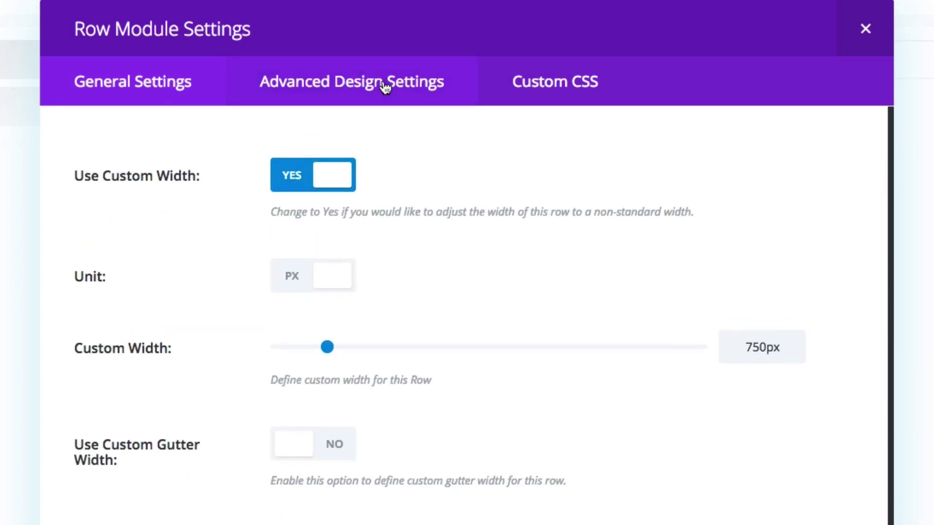
- Check the row's advanced design settings and custom CSS fields, and close the row settings
click(440, 83)
scroll(277, 395, down, 4)
scroll(276, 395, down, 5)
scroll(275, 395, up, 9)
click(586, 98)
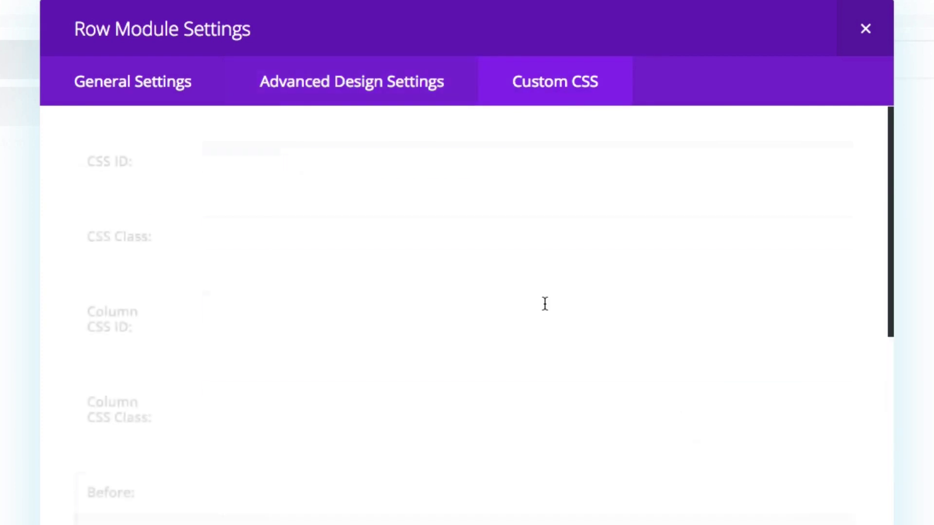
scroll(544, 305, down, 10)
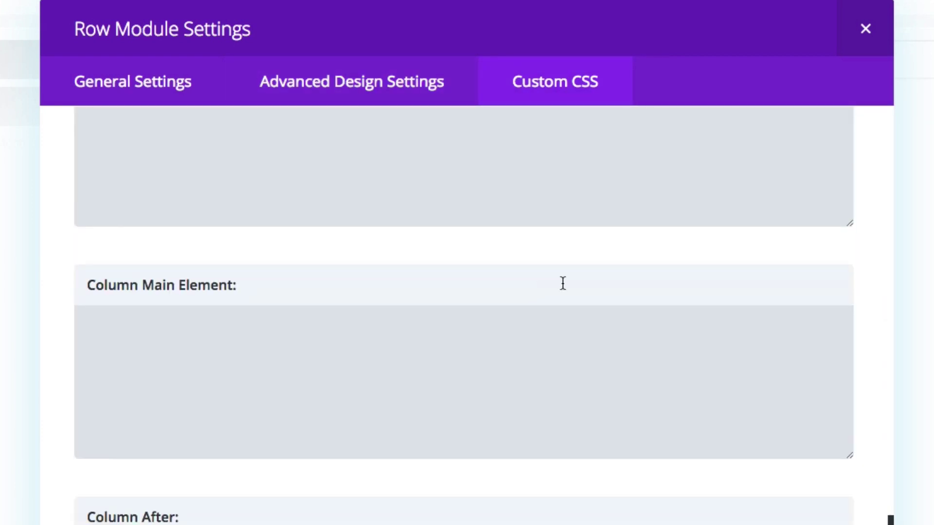
click(865, 30)
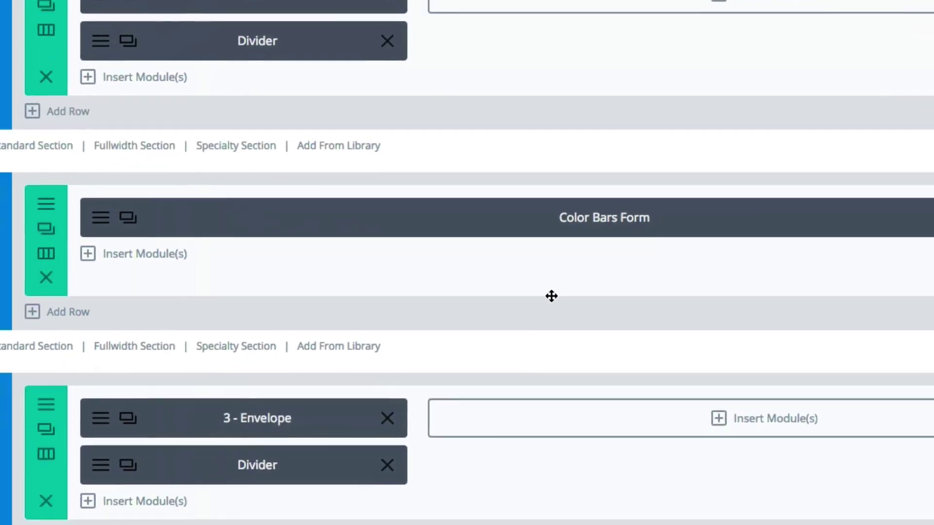
- Open the Color Bars Form module's settings, look over its general options, and open the Name field's settings
click(111, 217)
scroll(208, 338, down, 3)
scroll(194, 389, up, 3)
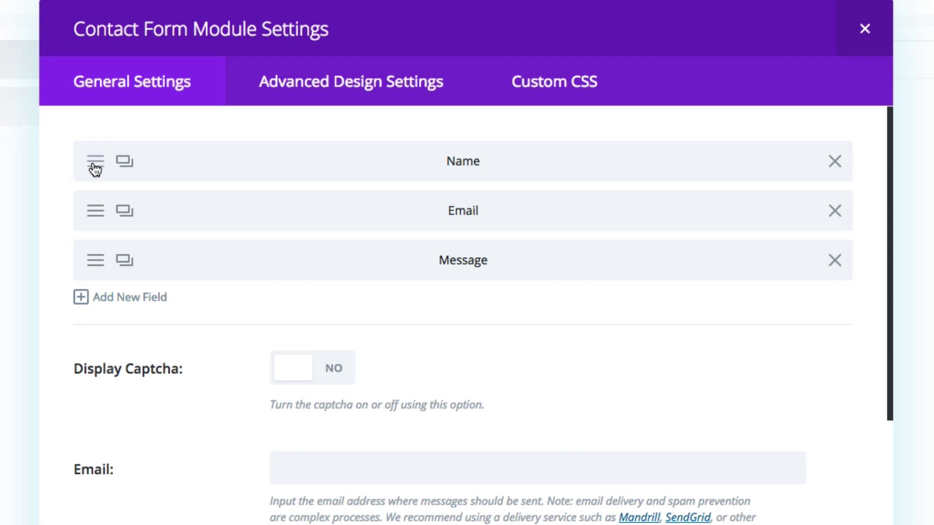
click(215, 169)
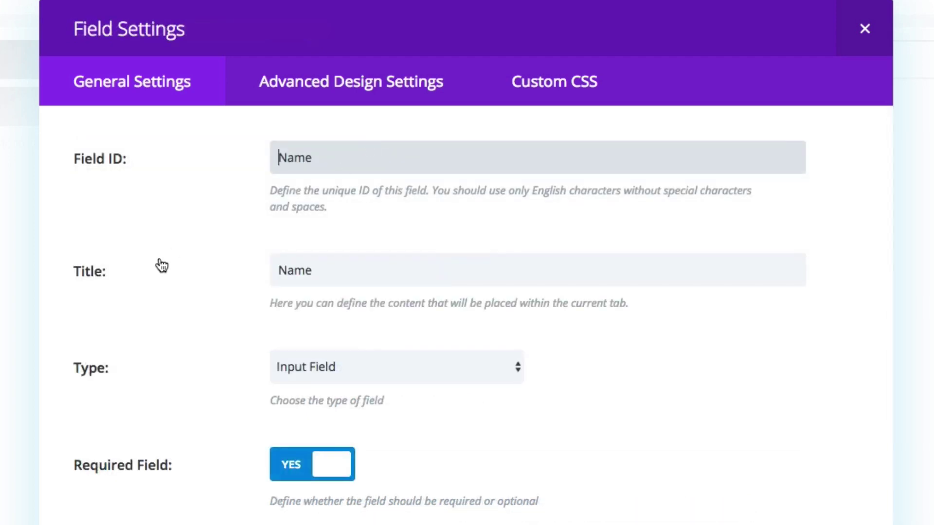
- Check the Name field's background color in its advanced design settings
click(375, 84)
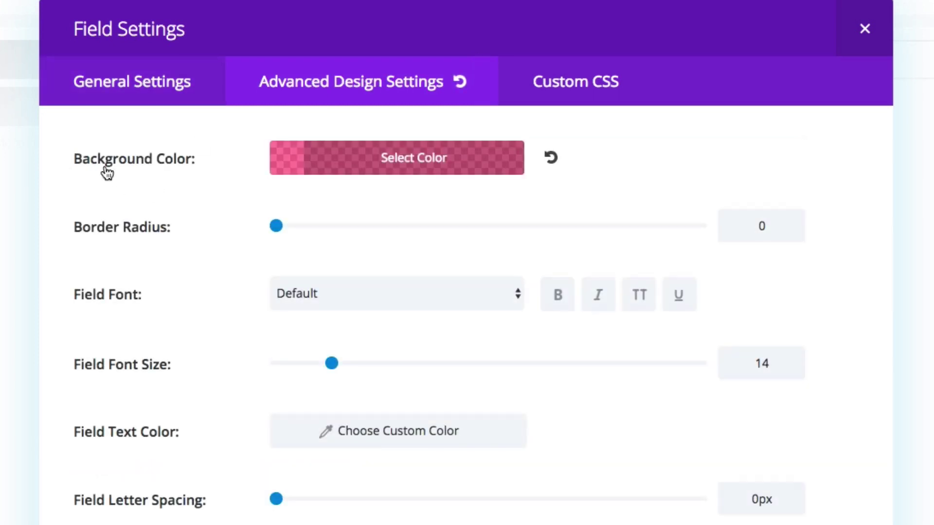
click(283, 167)
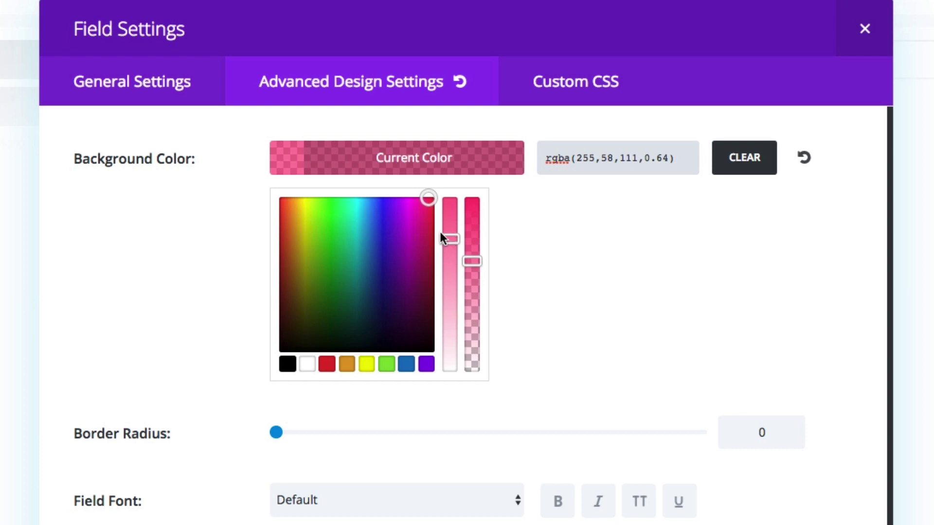
click(146, 304)
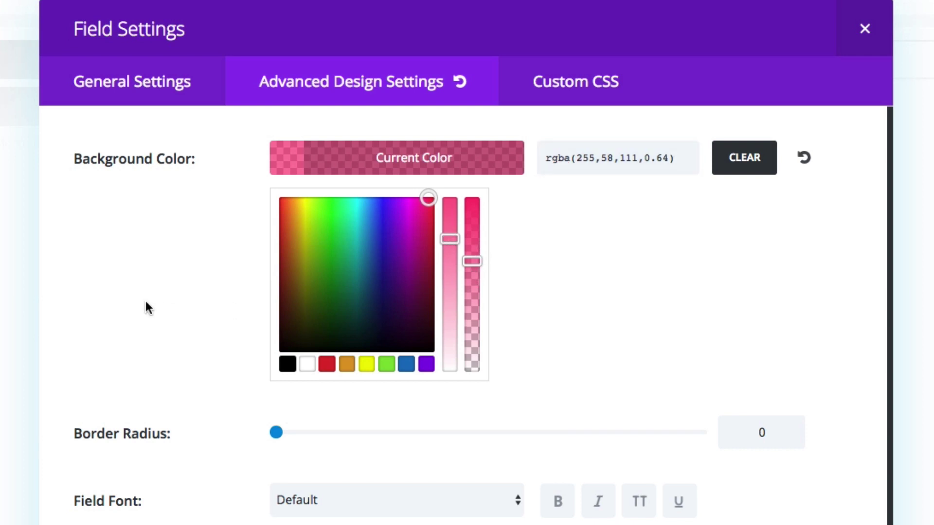
- Review the Name field's main element custom CSS, recheck its design and general settings, and return to the form module's settings
click(551, 96)
scroll(487, 222, down, 2)
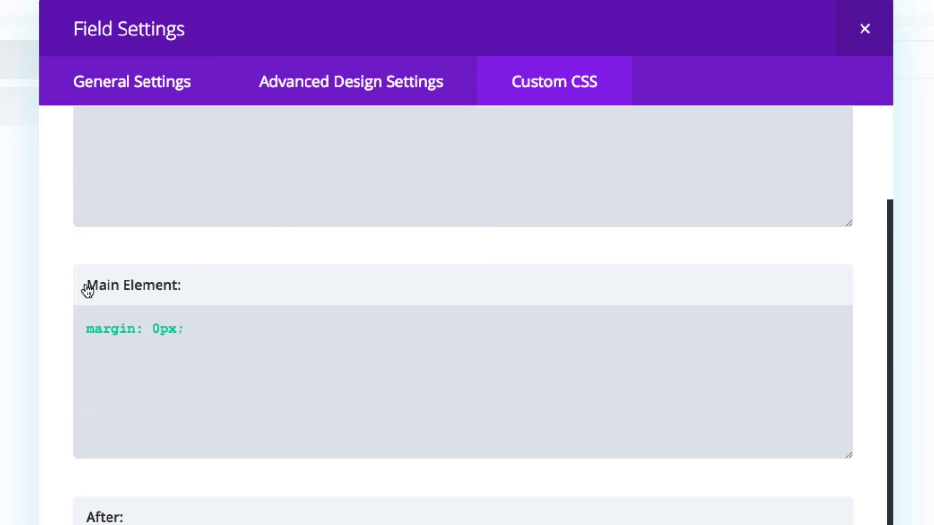
click(187, 329)
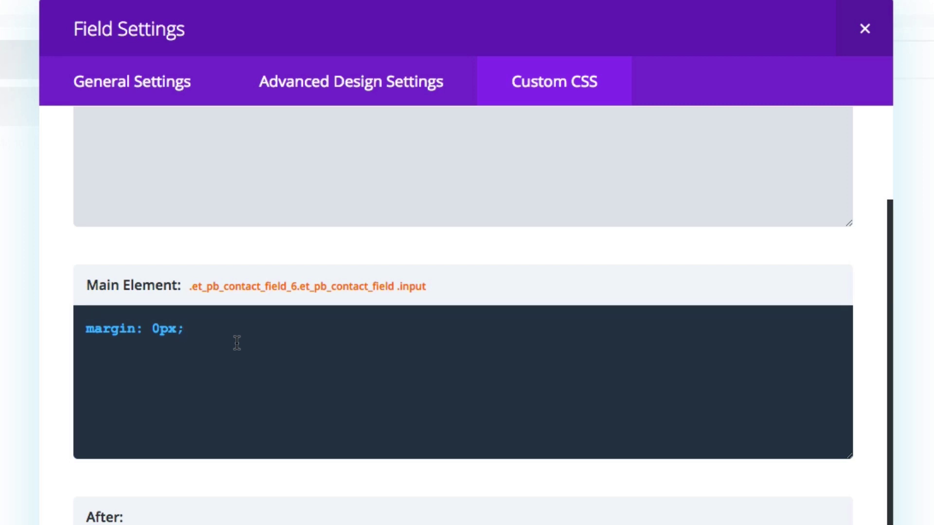
click(301, 76)
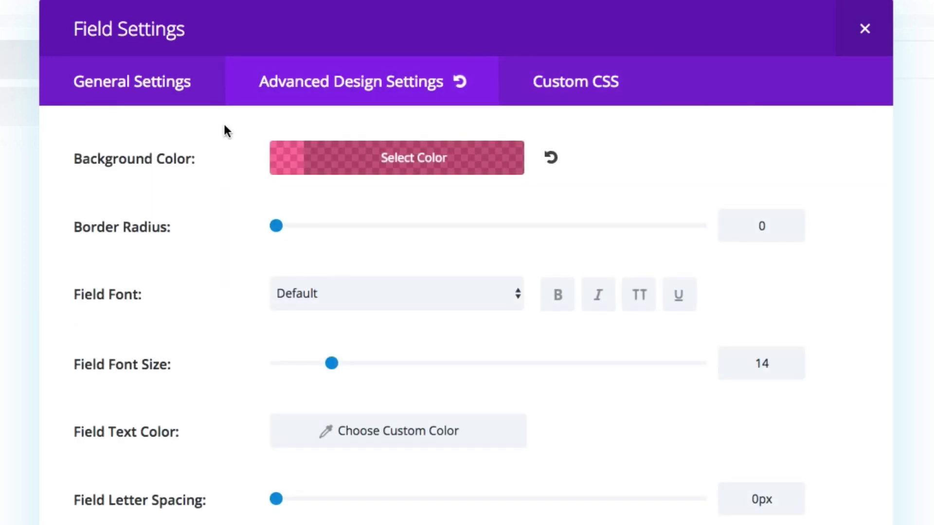
click(194, 88)
scroll(291, 137, down, 3)
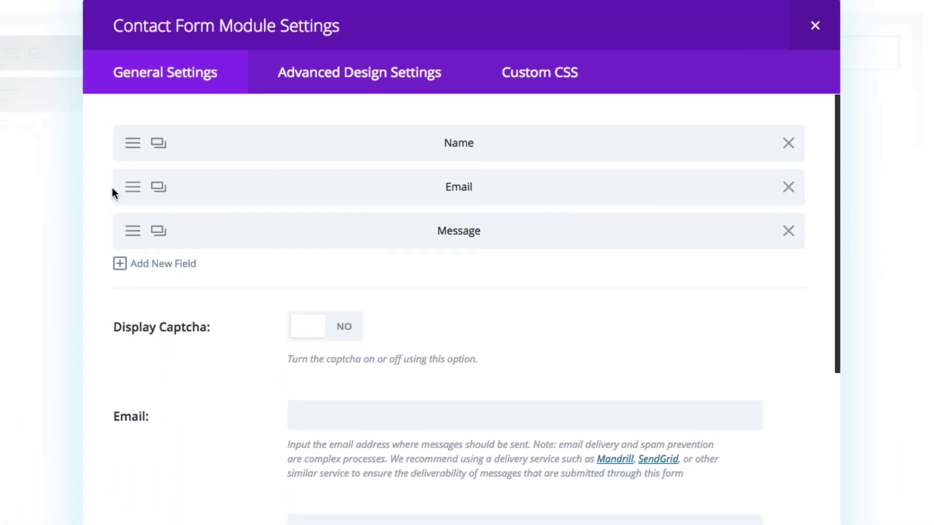
- Open the Email field's settings and check its background color in the advanced design settings
click(155, 191)
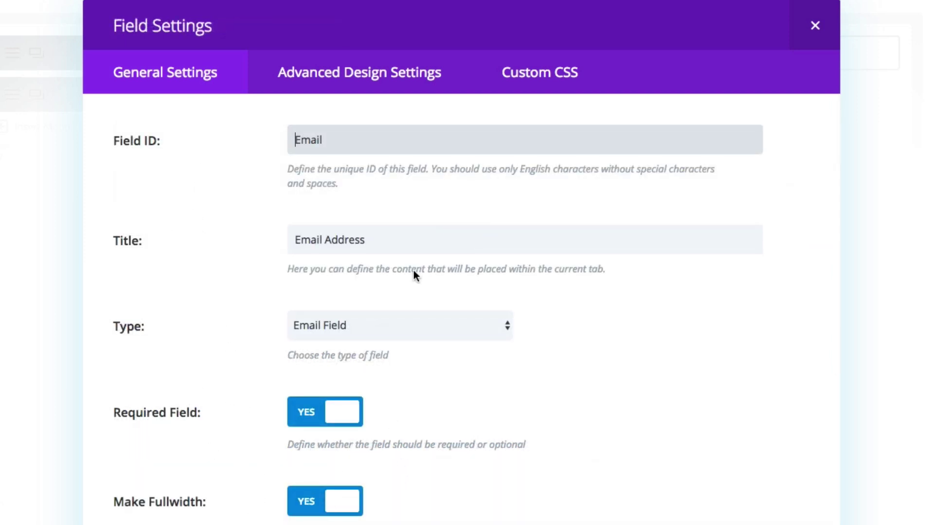
click(279, 89)
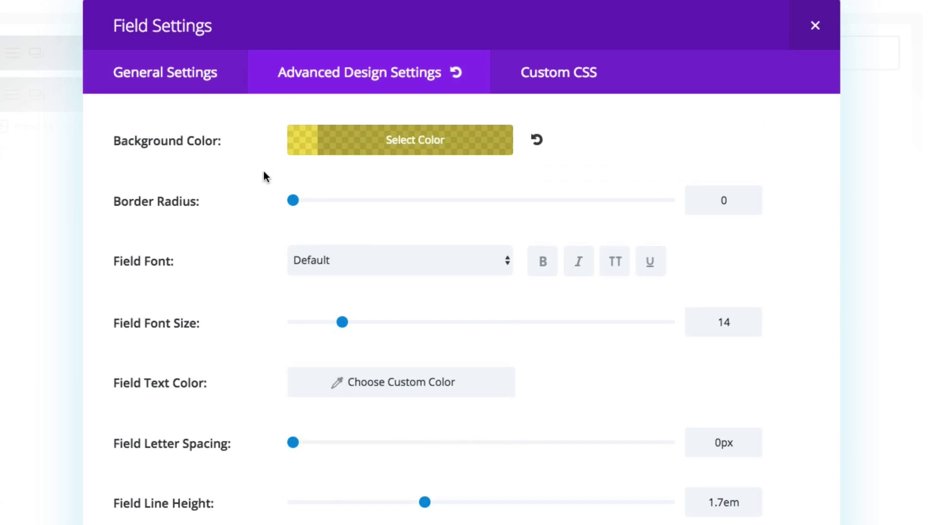
click(307, 153)
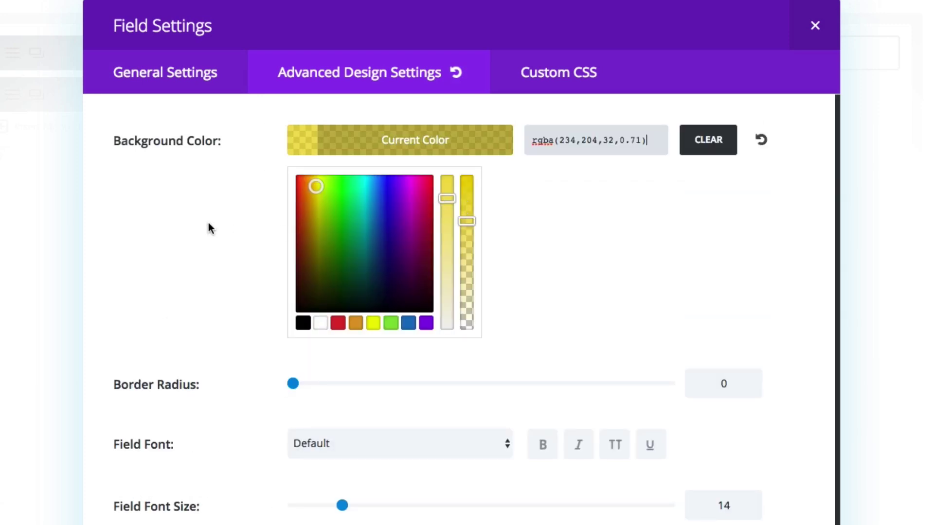
click(231, 225)
- Inspect the Email field's main element custom CSS and close the field settings
click(527, 83)
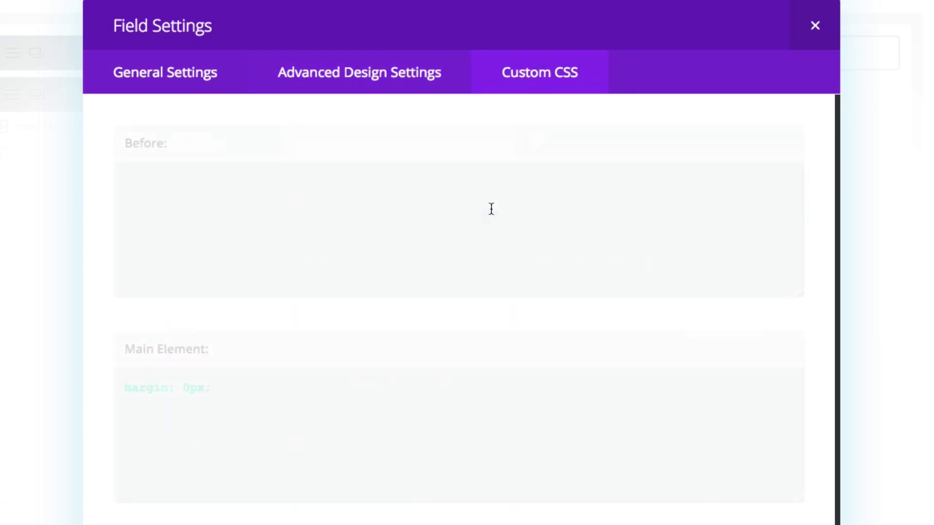
scroll(488, 214, down, 3)
click(239, 287)
key(Left)
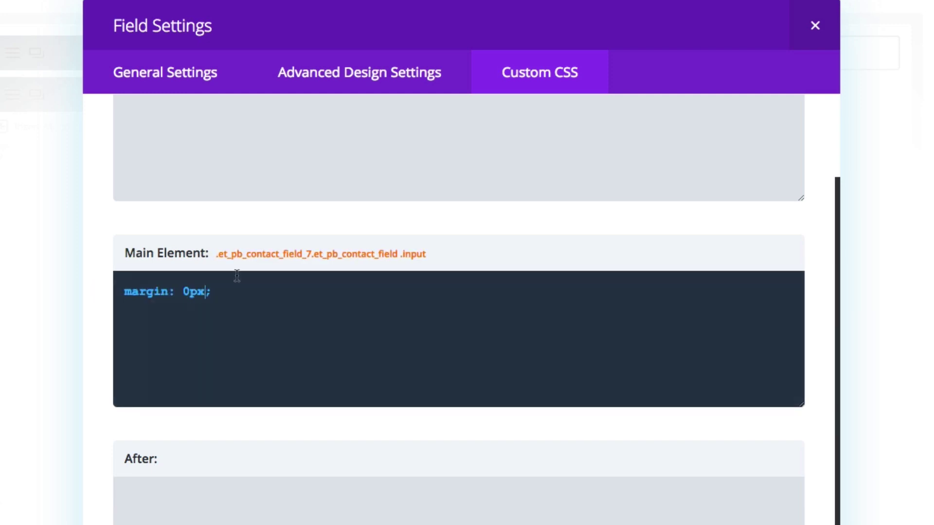
click(815, 26)
- Open the Message field's settings, check its background color and main element custom CSS, and close the field settings
click(427, 237)
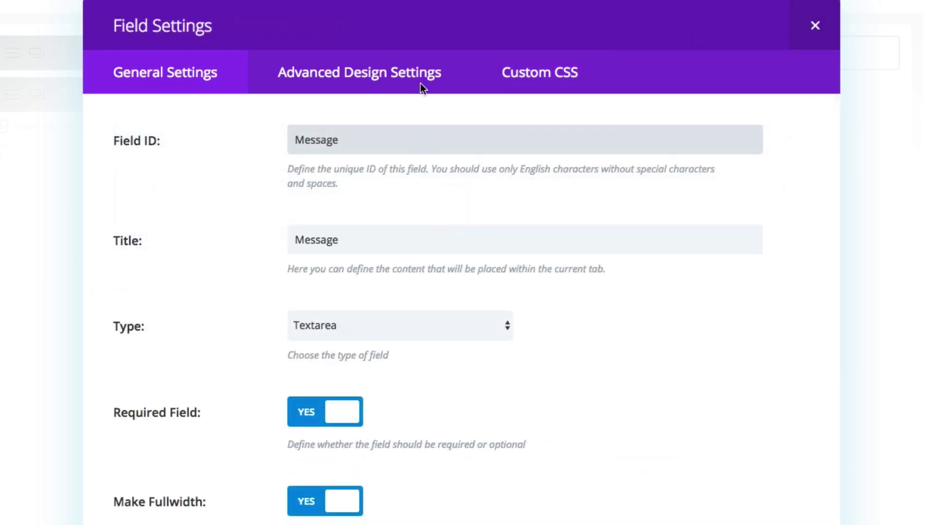
click(410, 69)
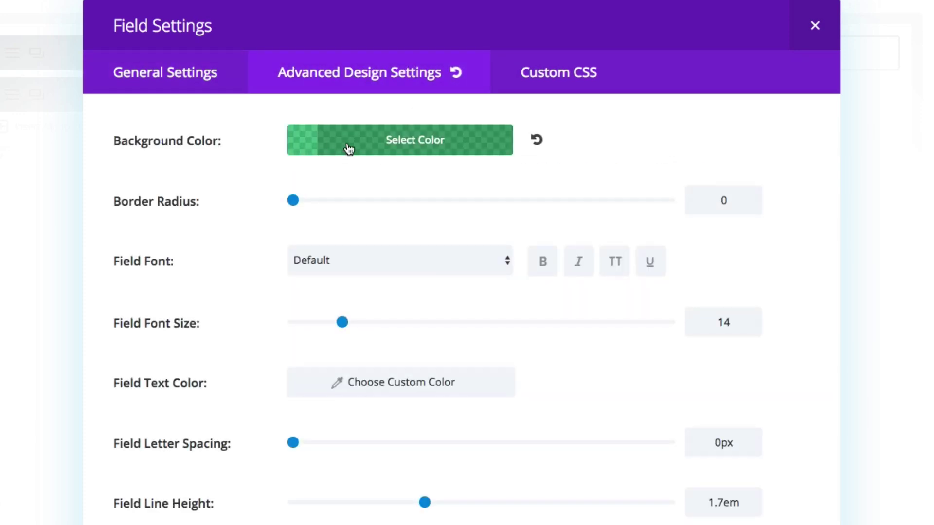
click(546, 77)
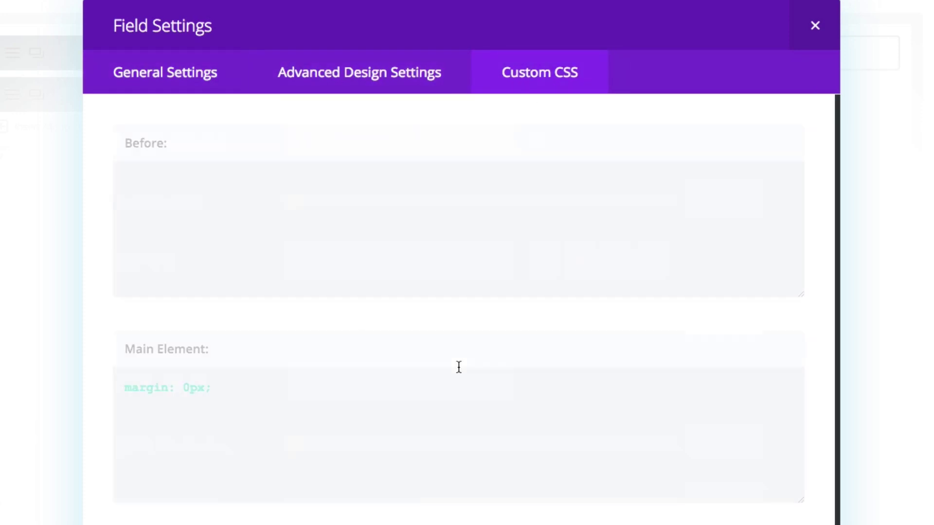
scroll(457, 367, down, 3)
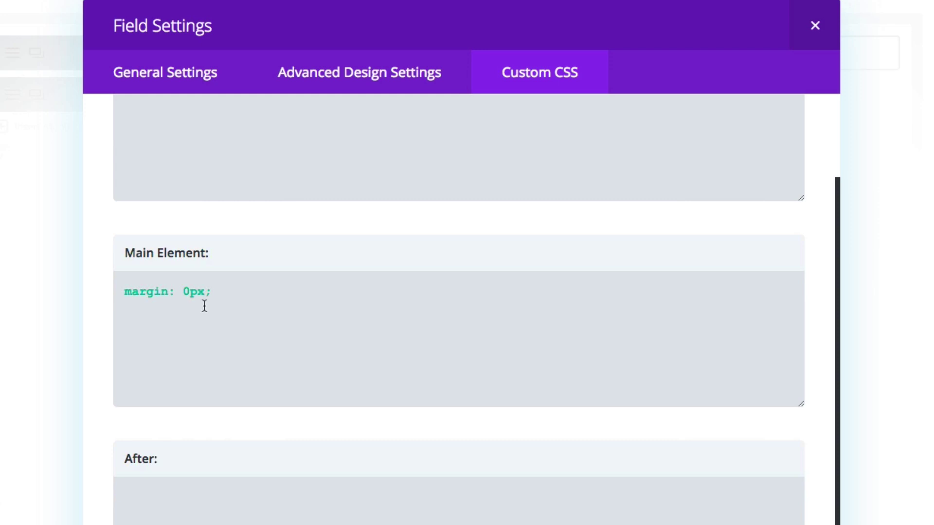
click(828, 30)
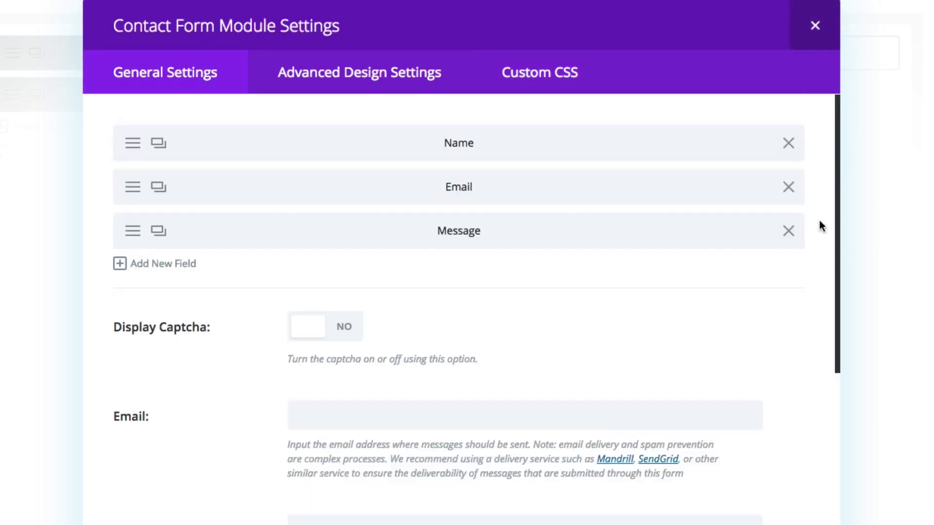
- Review the contact form module's general options and its advanced design settings for form field text and custom button styles
scroll(443, 398, down, 9)
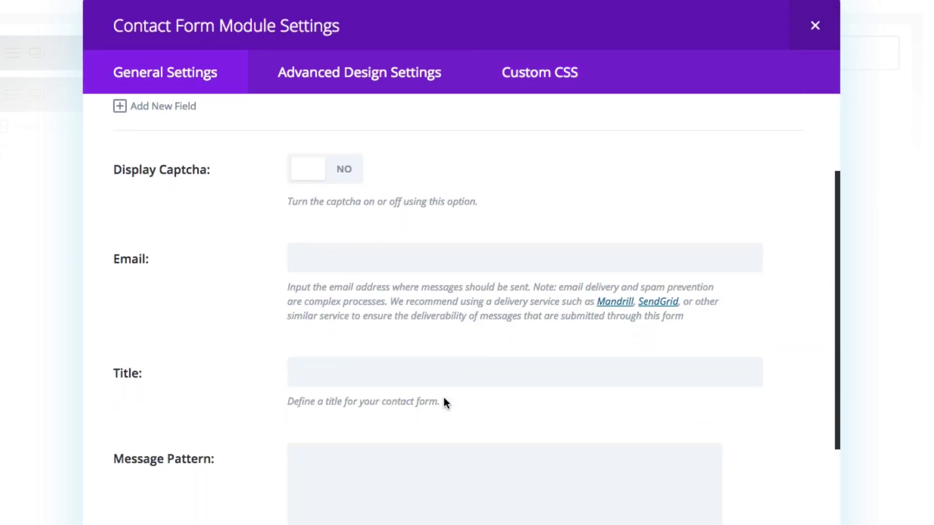
scroll(443, 398, up, 9)
scroll(444, 399, down, 9)
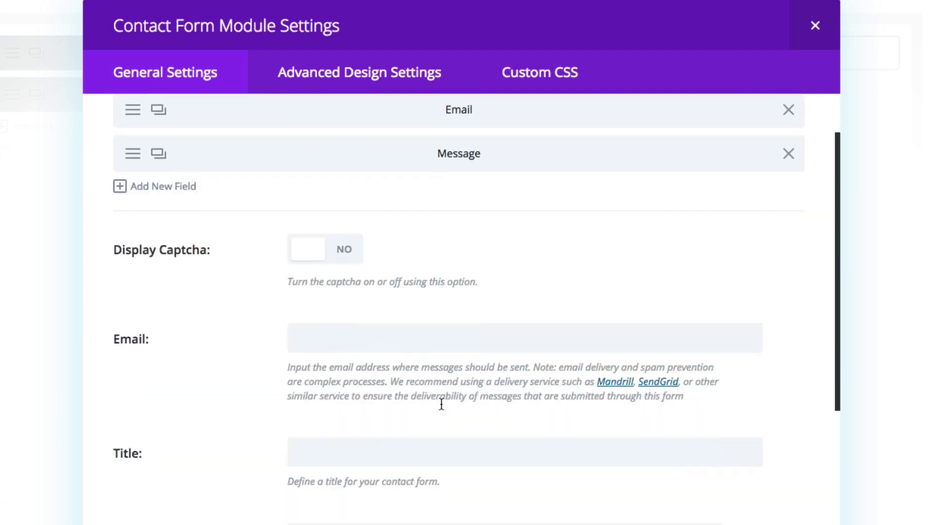
scroll(443, 404, up, 10)
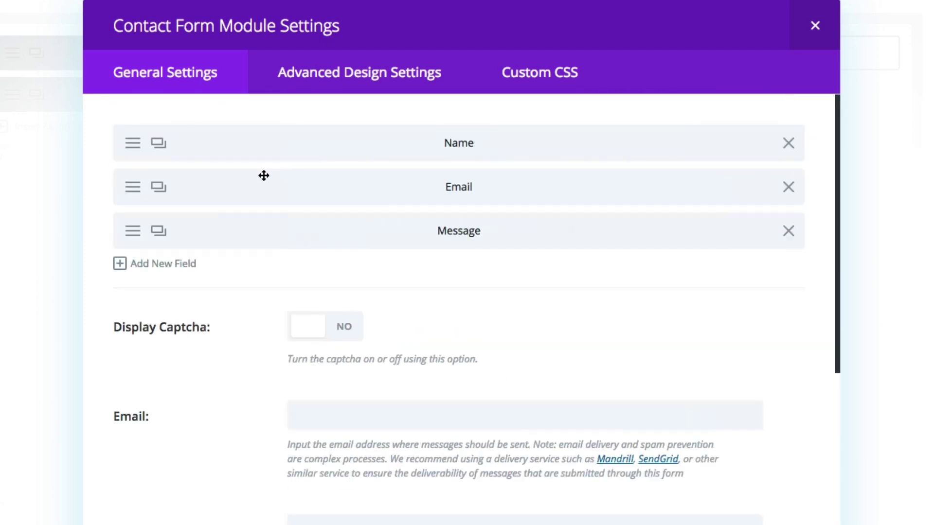
click(310, 77)
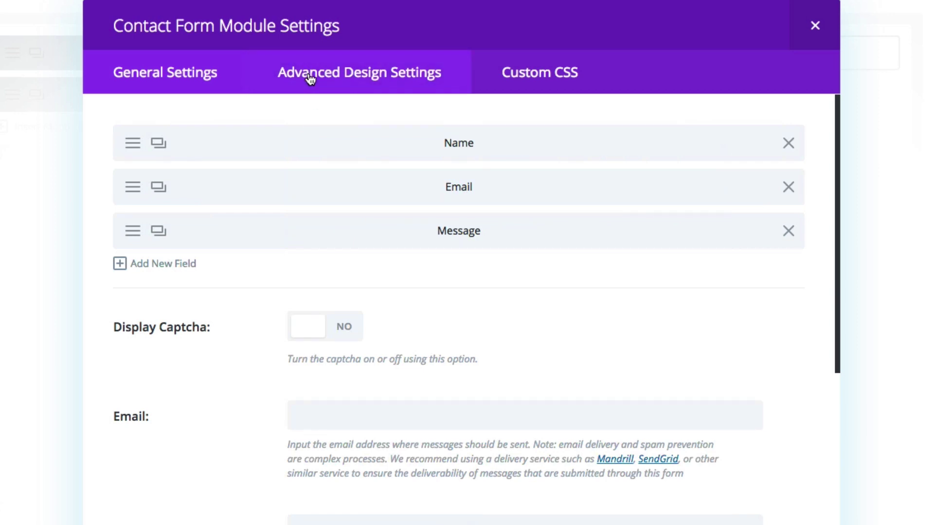
scroll(266, 194, down, 5)
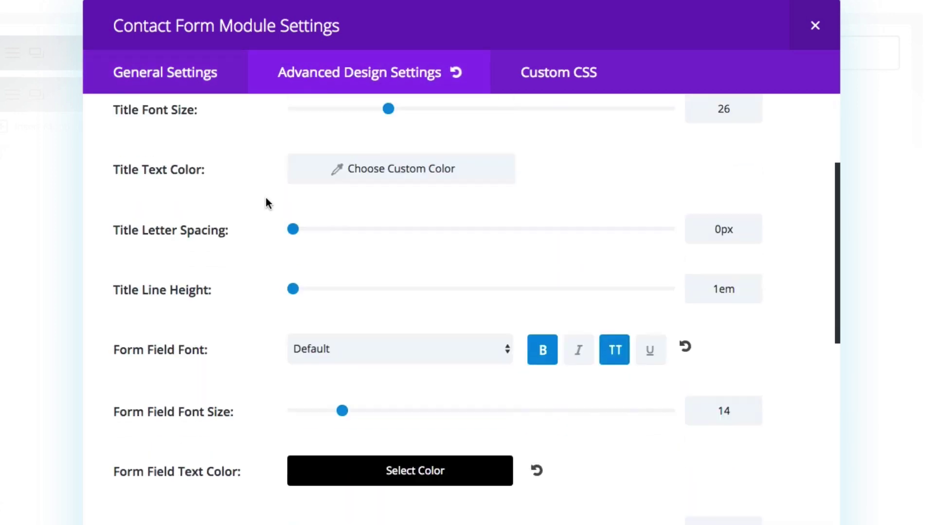
scroll(266, 199, down, 4)
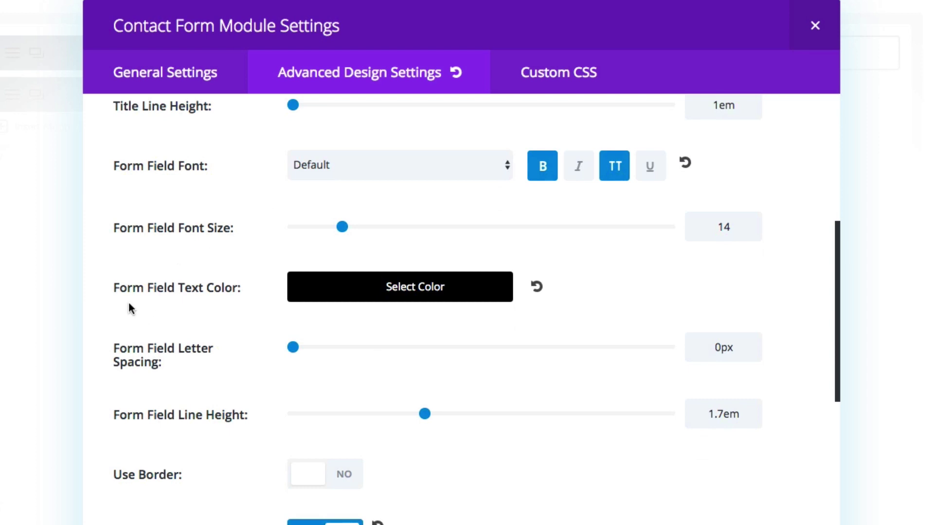
scroll(229, 340, down, 7)
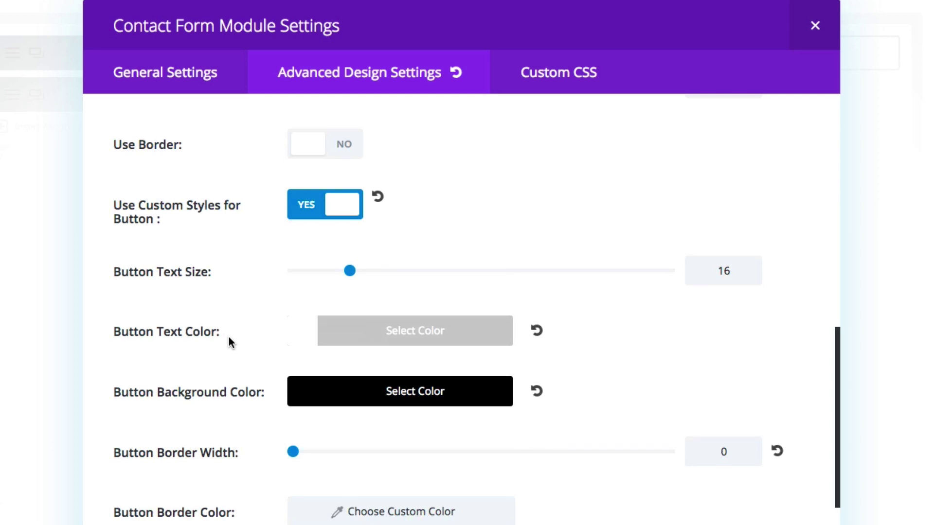
- Inspect the contact form module's custom CSS for the main element and the contact button
click(581, 85)
scroll(569, 218, down, 4)
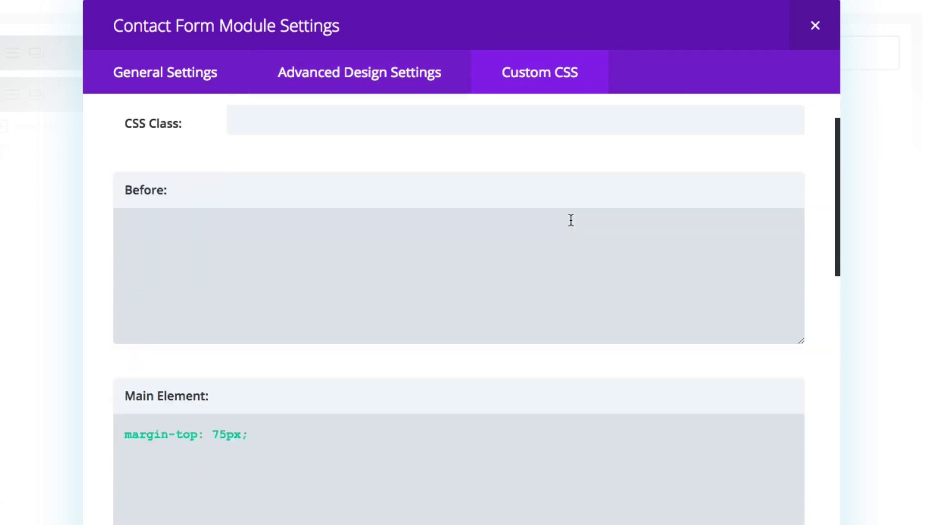
click(189, 336)
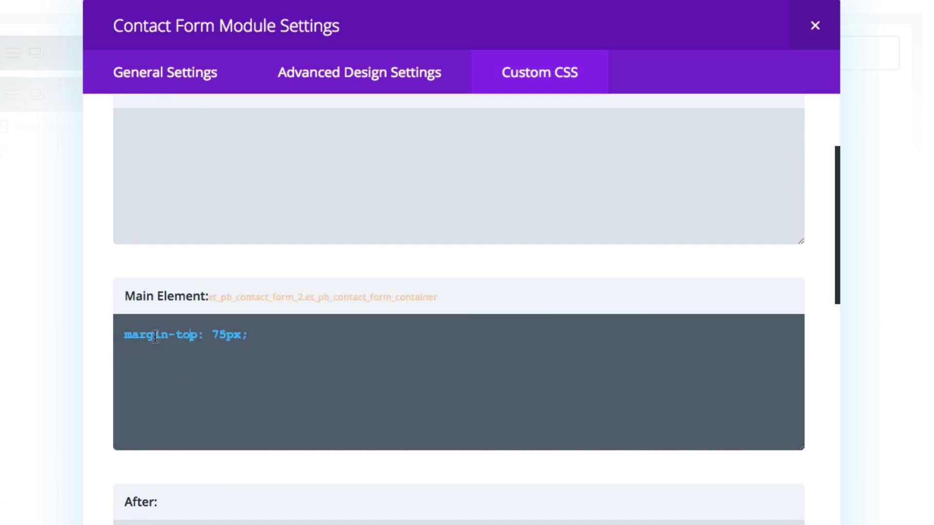
scroll(323, 344, down, 10)
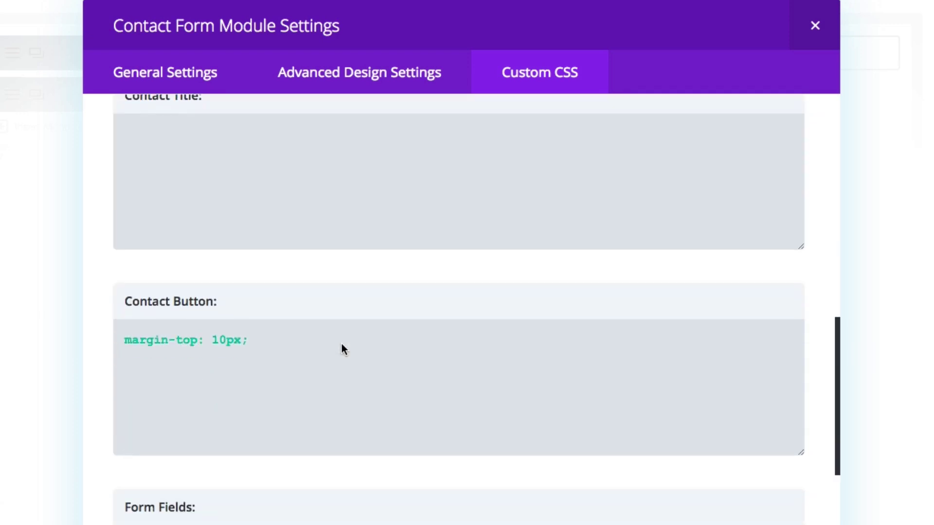
click(266, 343)
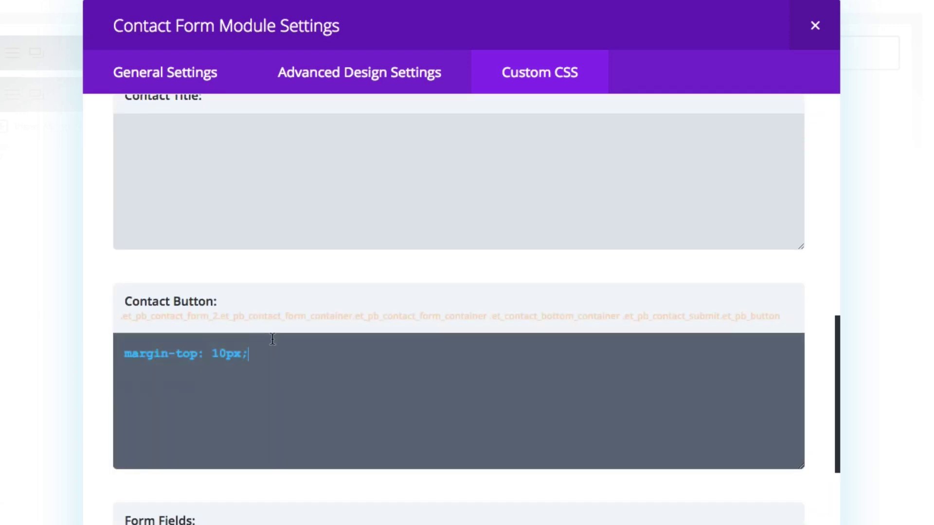
scroll(281, 334, down, 1)
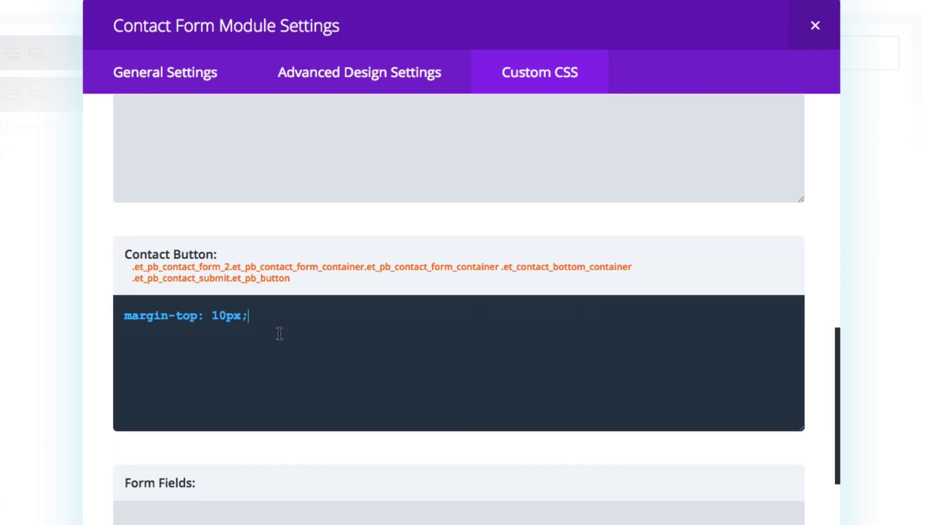
scroll(249, 333, down, 2)
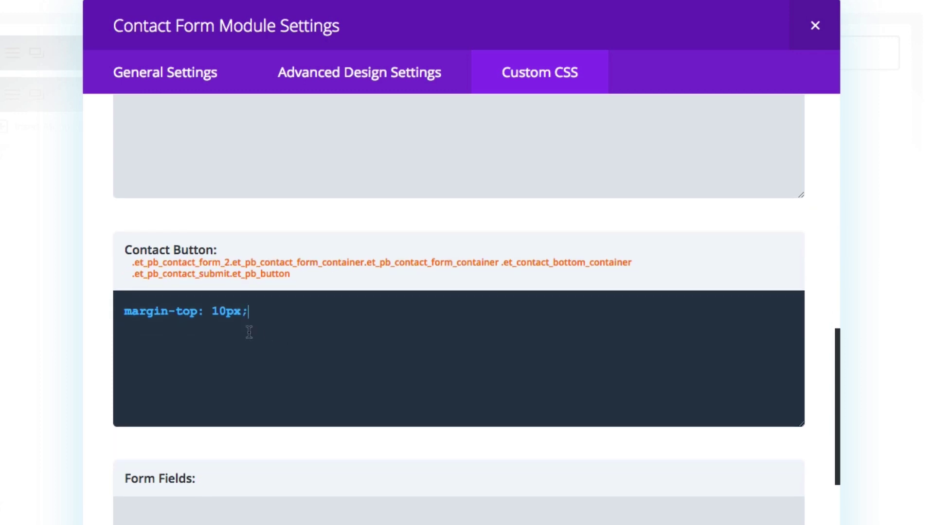
- Look through the module's remaining custom CSS fields, including the captcha fields, and return to the CSS ID and class fields
scroll(293, 327, down, 15)
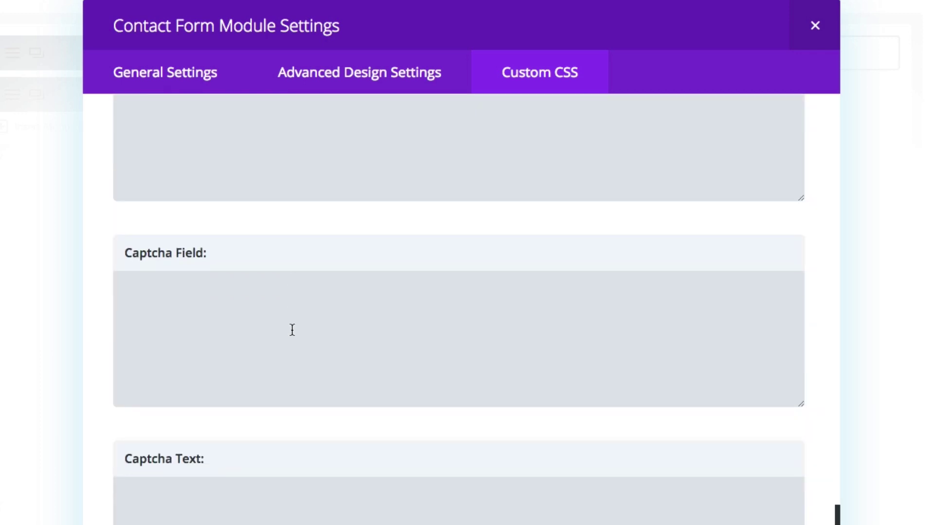
scroll(292, 335, up, 3)
scroll(290, 333, up, 20)
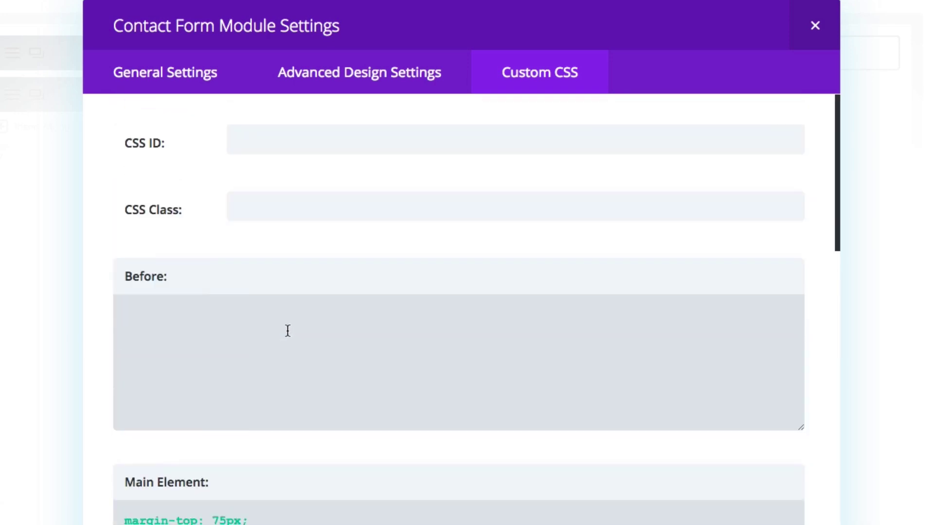
click(287, 330)
- Close the module settings and view the Let's Connect form and the Submit Your RSVP form on the live page
click(815, 26)
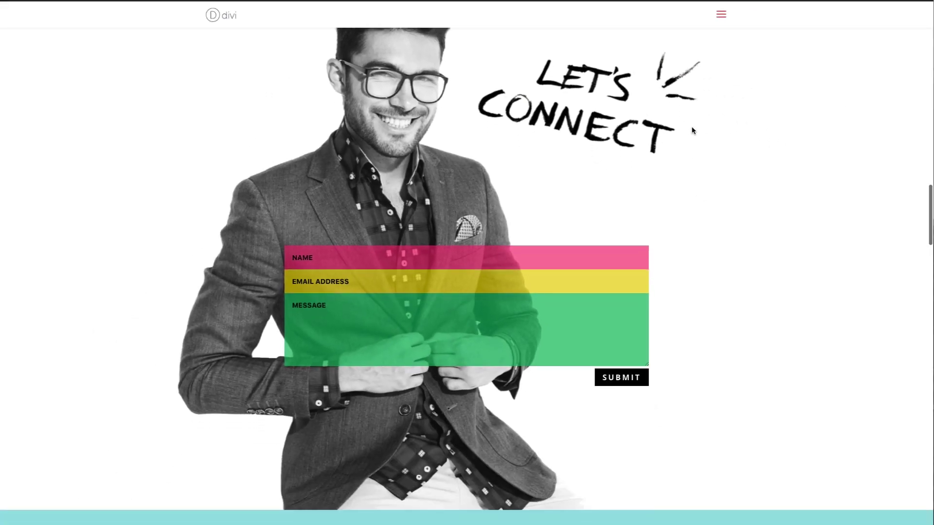
scroll(811, 212, down, 5)
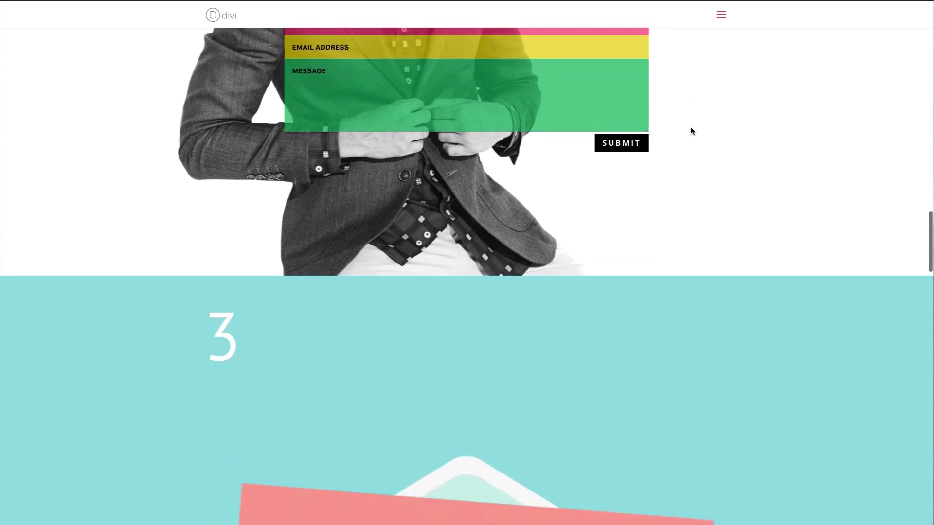
scroll(692, 131, down, 9)
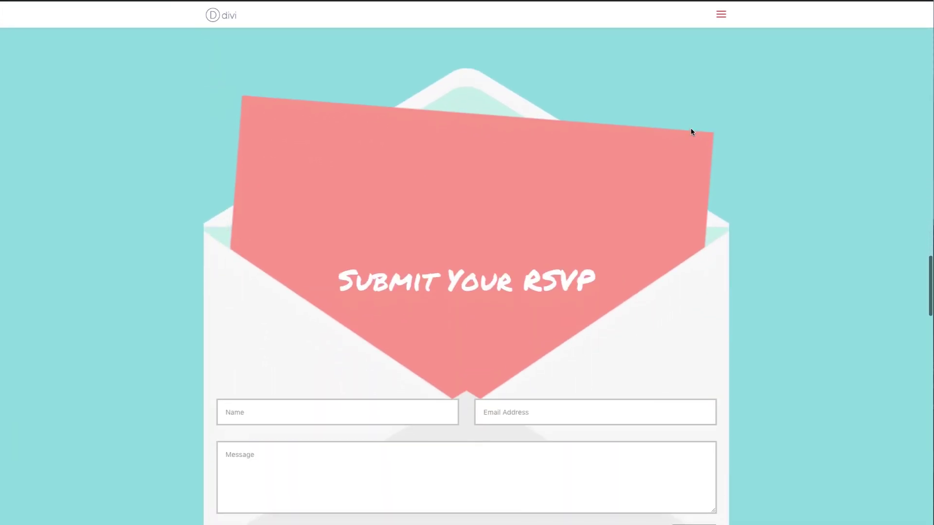
- Open the settings of the section holding the Envelope Form and inspect its background color value
scroll(692, 131, up, 1)
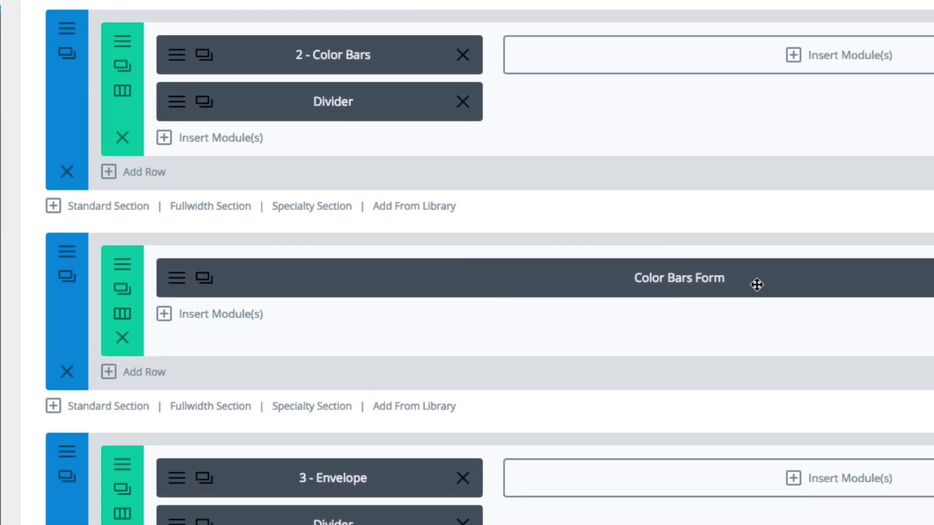
scroll(757, 285, down, 5)
scroll(757, 284, down, 5)
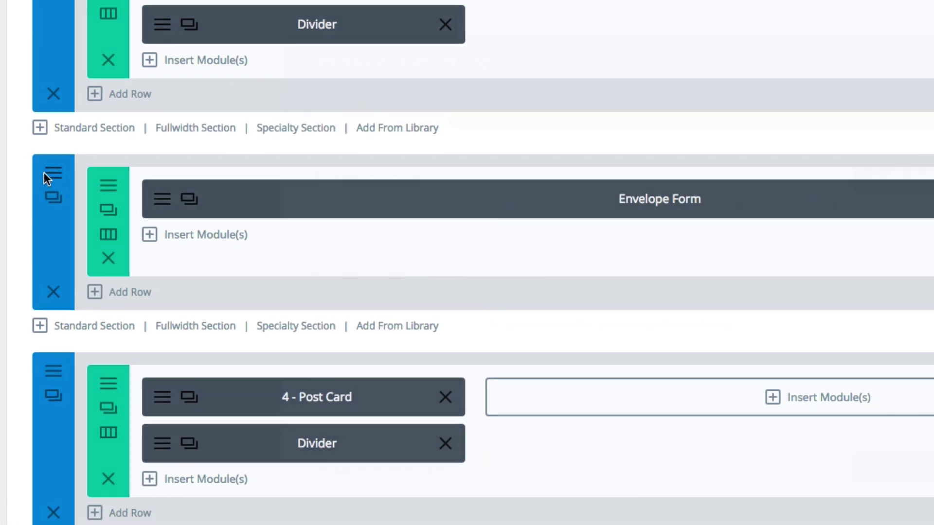
click(66, 197)
scroll(227, 184, down, 3)
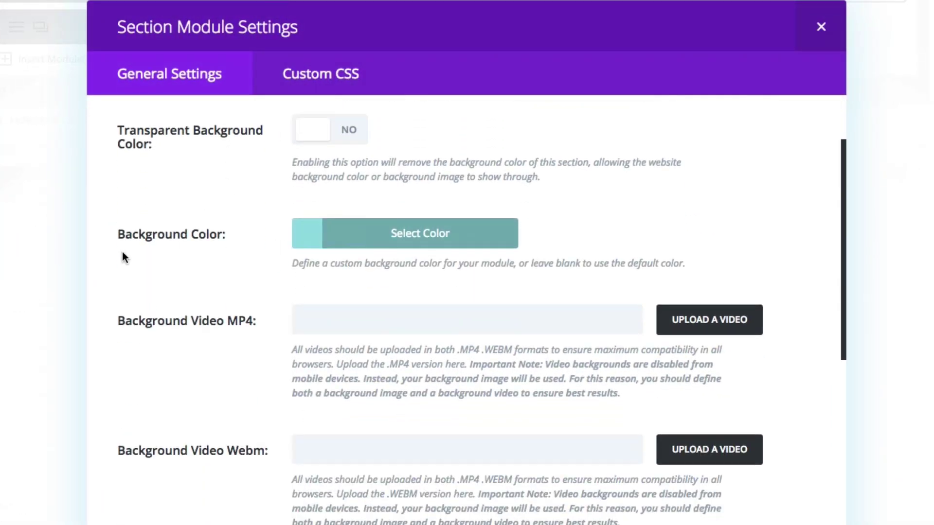
click(311, 244)
drag(590, 235, 530, 235)
click(563, 313)
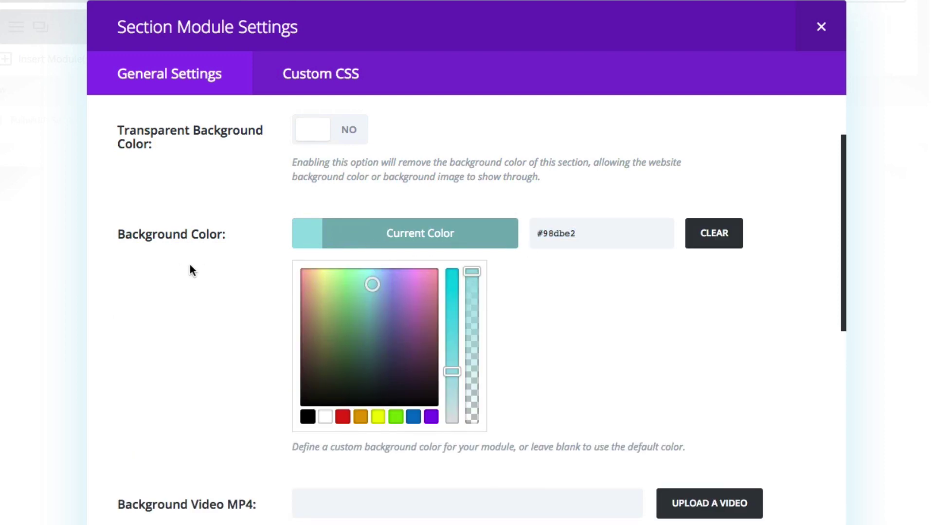
click(229, 263)
- Look through the section's remaining general settings and its custom CSS, and close the section settings
scroll(234, 263, down, 10)
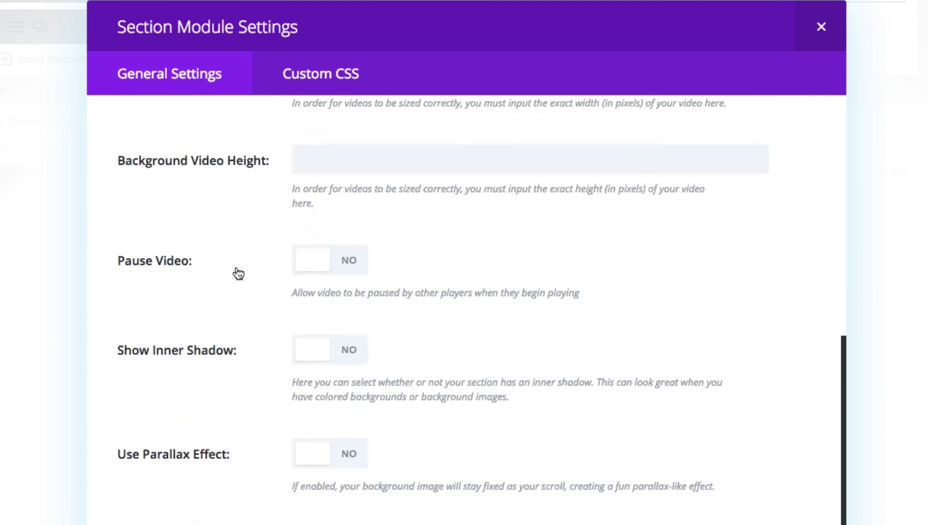
scroll(238, 274, down, 6)
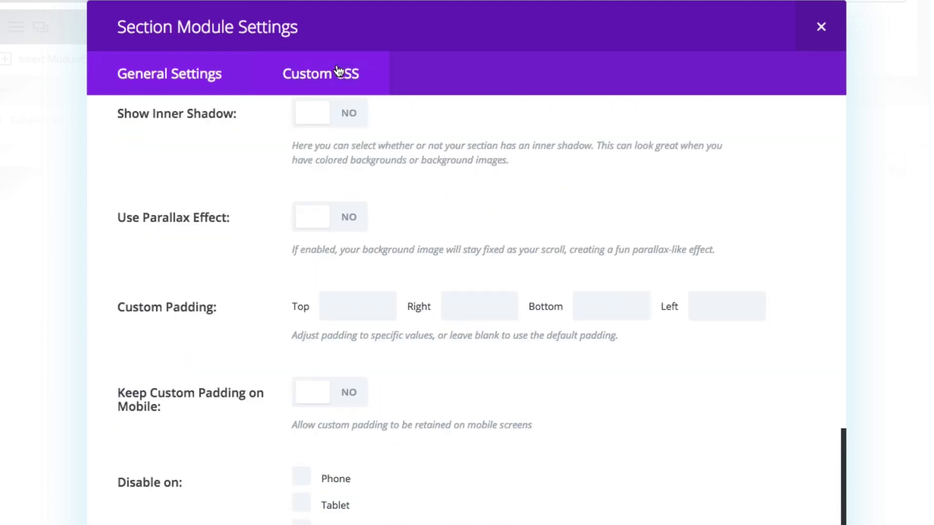
click(339, 71)
scroll(323, 243, down, 5)
scroll(323, 241, up, 5)
click(207, 92)
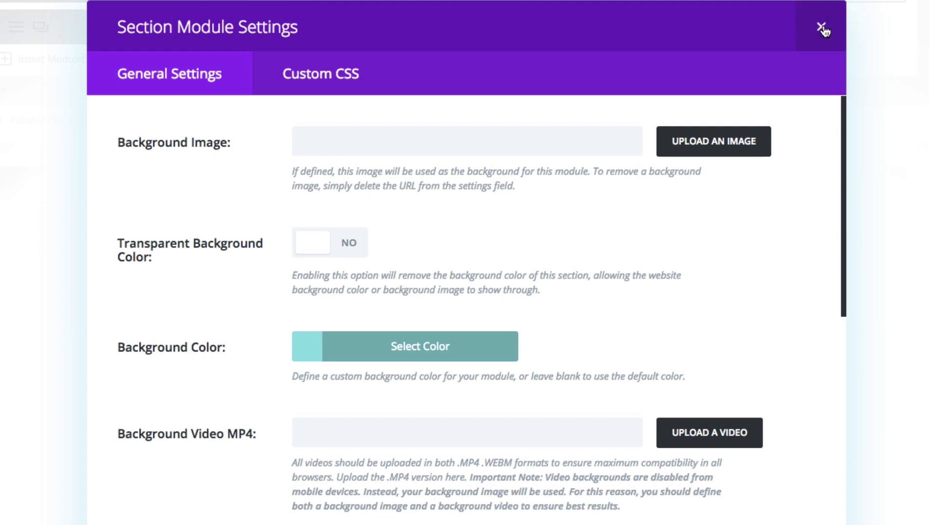
click(822, 29)
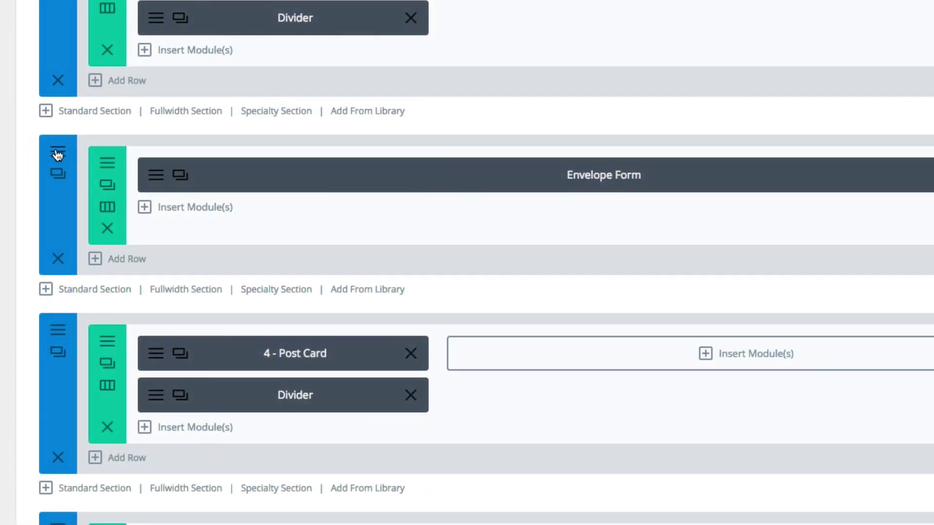
- Open the Envelope Form's row settings and review the general options plus the column background image and top column padding
click(101, 162)
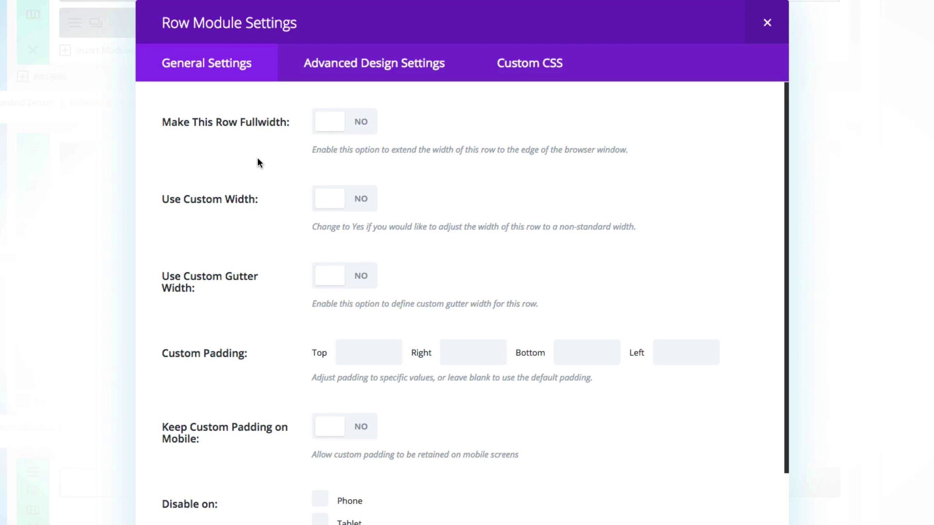
scroll(257, 161, down, 3)
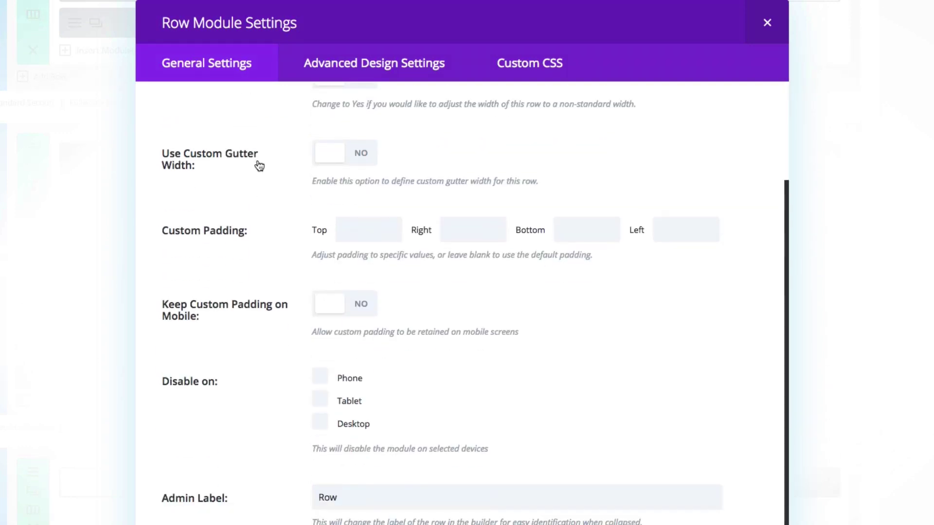
scroll(258, 163, up, 3)
click(373, 64)
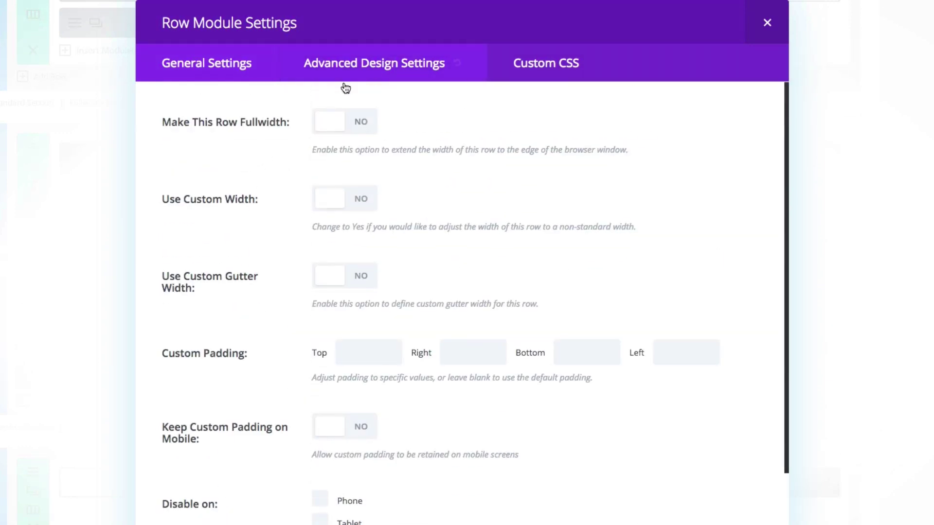
scroll(313, 235, down, 7)
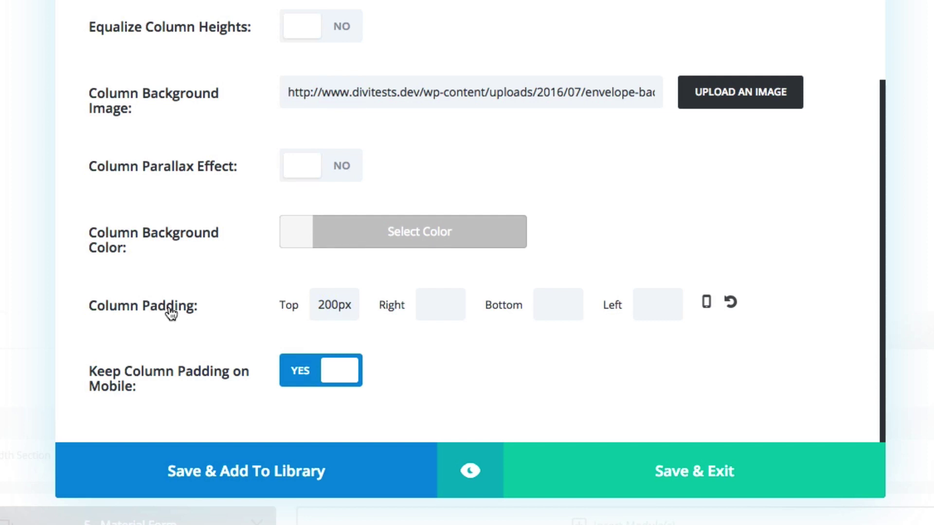
drag(355, 305, 294, 306)
click(244, 309)
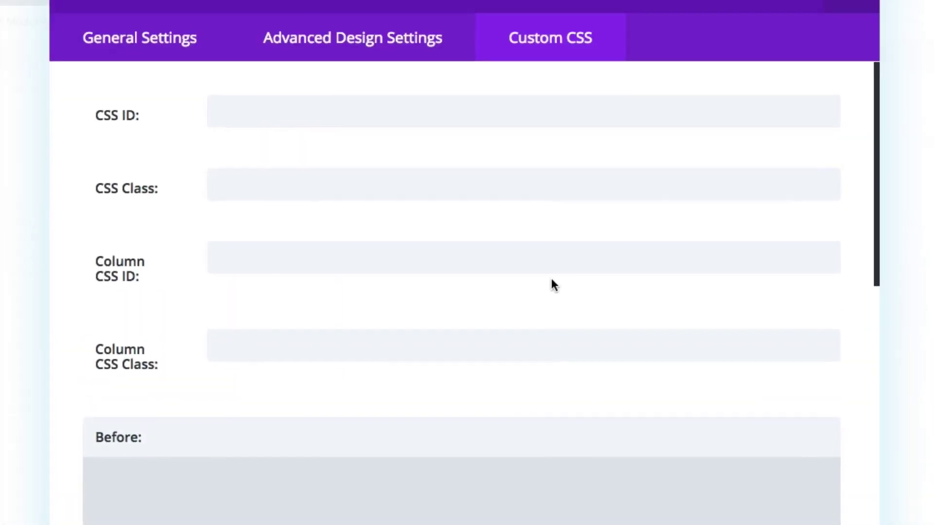
- Check the row's custom CSS fields, including the column main element, and leave the row settings
scroll(550, 325, down, 5)
scroll(551, 324, down, 1)
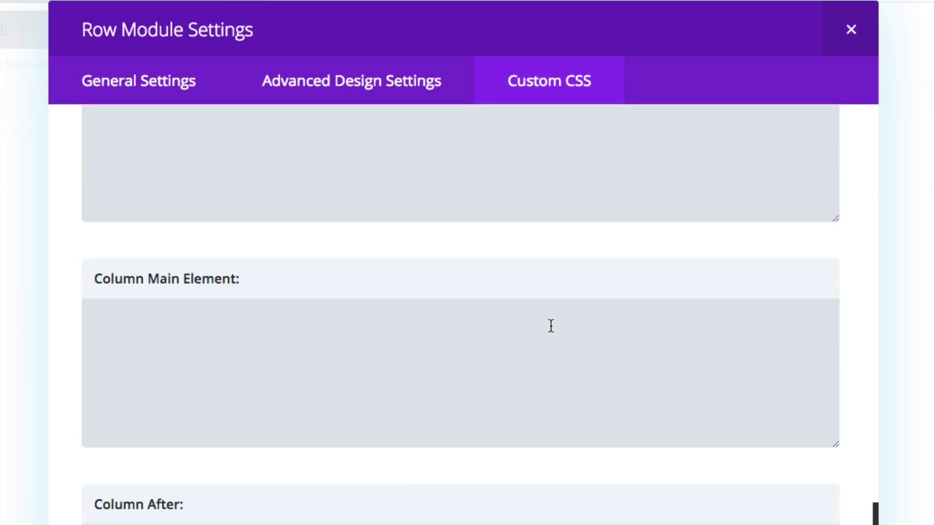
click(384, 98)
scroll(438, 334, down, 10)
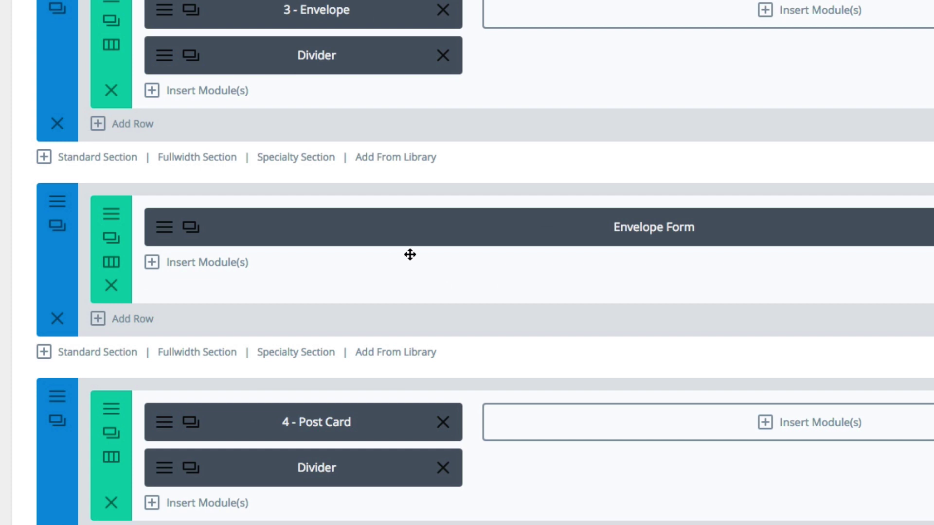
- Open the Envelope Form contact module's settings and review its form fields, captcha, email and title options
click(162, 236)
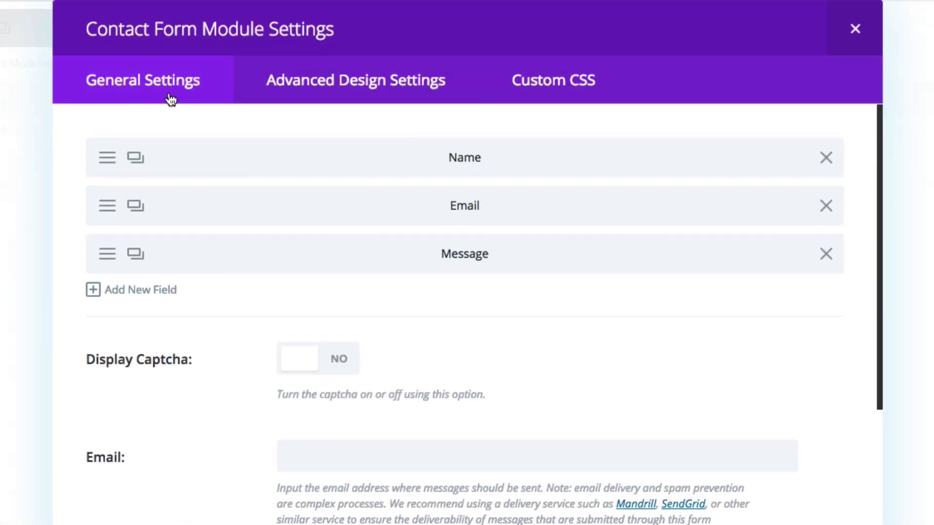
scroll(300, 302, down, 10)
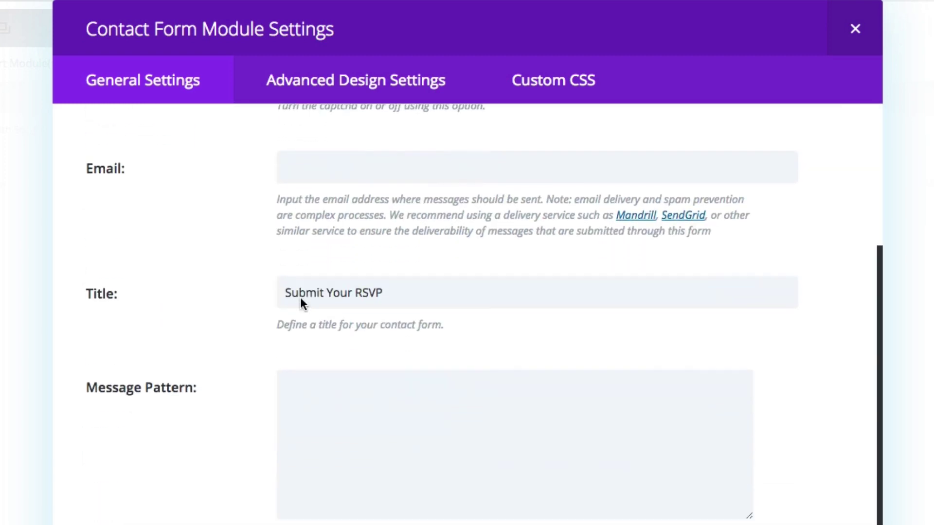
scroll(299, 302, up, 10)
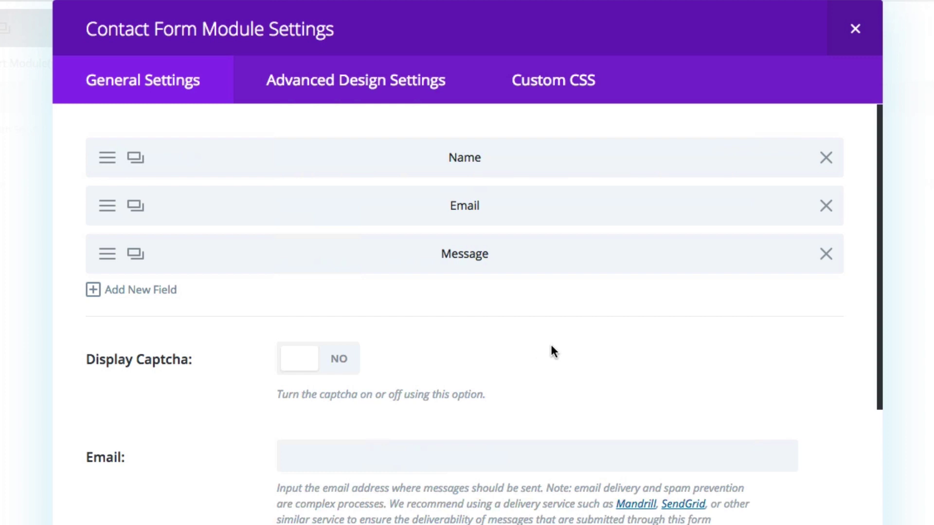
- Review the module's advanced design settings for form background, input border radius, title text and form field text
click(317, 86)
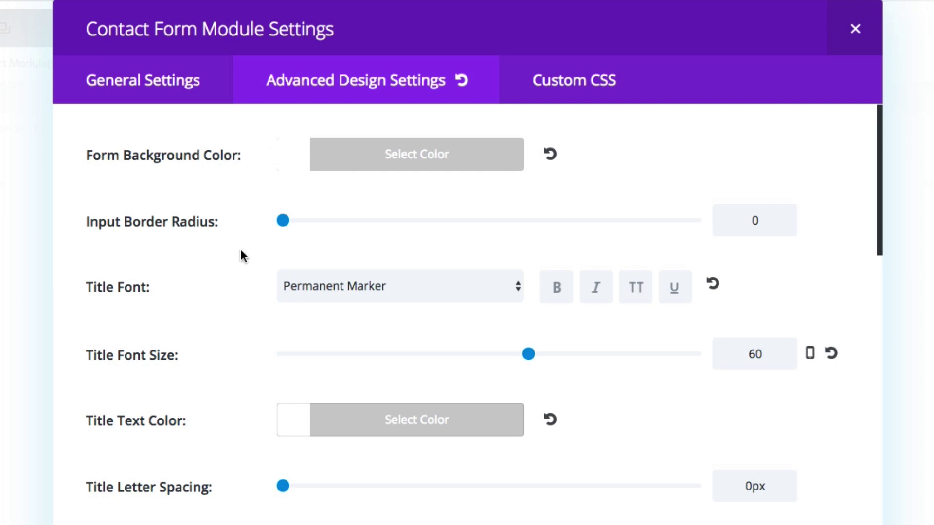
scroll(219, 281, down, 2)
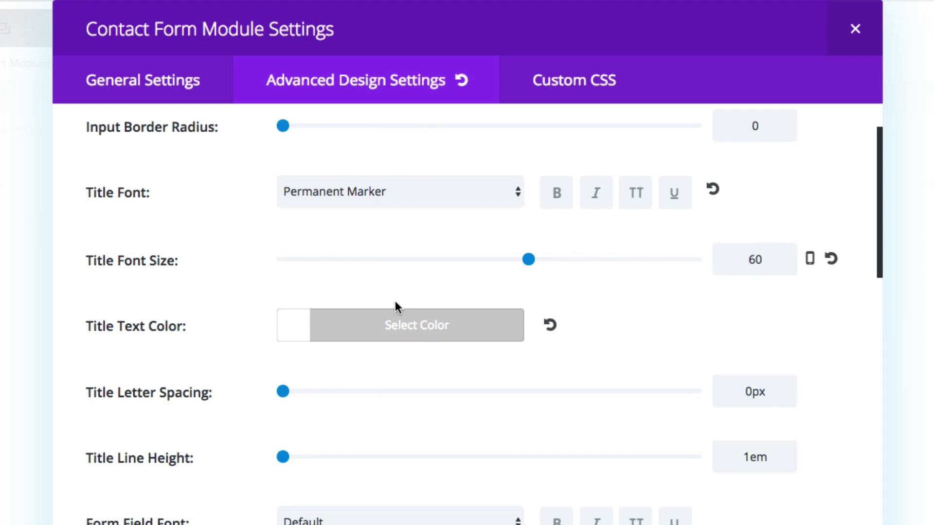
scroll(542, 299, down, 2)
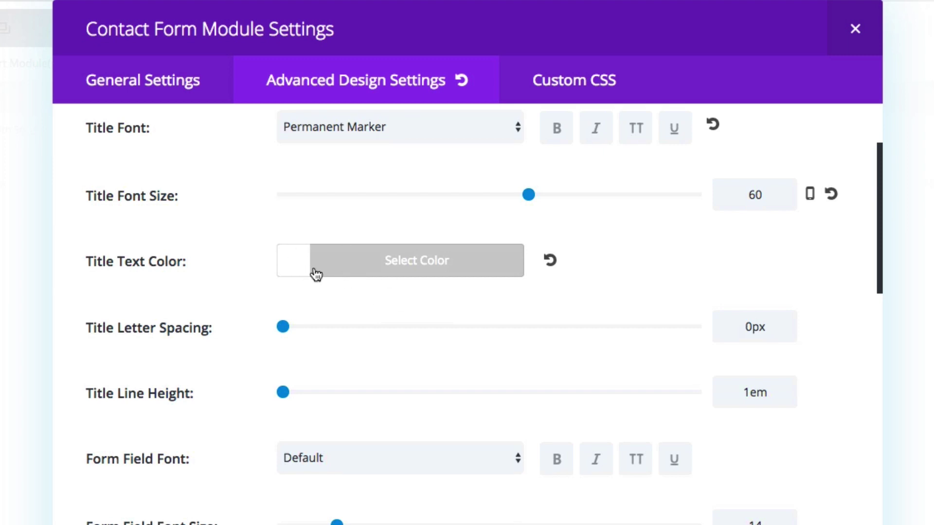
scroll(177, 353, down, 8)
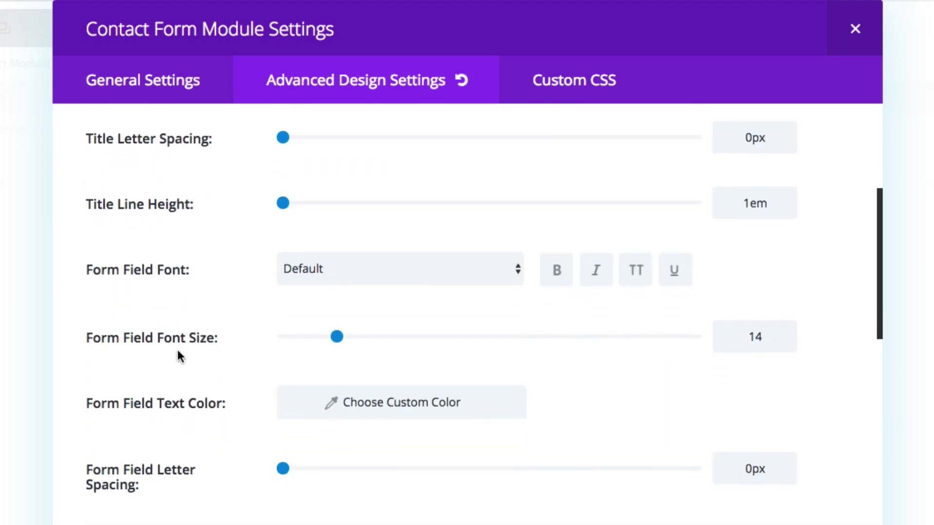
- Examine the form field border settings, including border color, width and style
scroll(179, 361, down, 7)
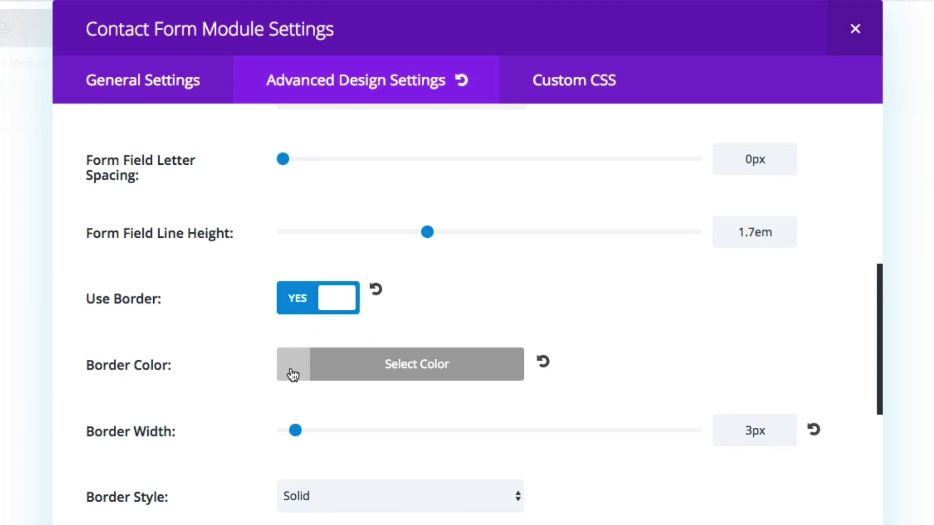
scroll(192, 375, down, 2)
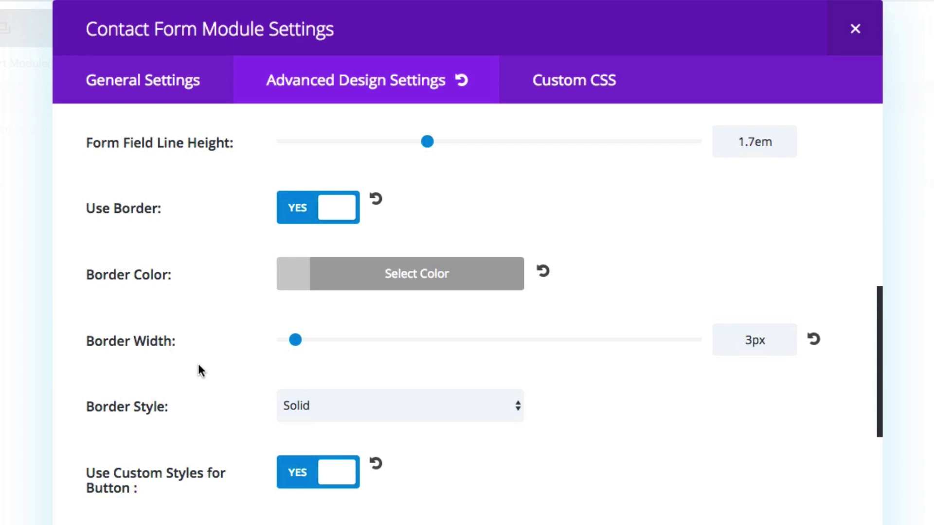
scroll(199, 370, down, 1)
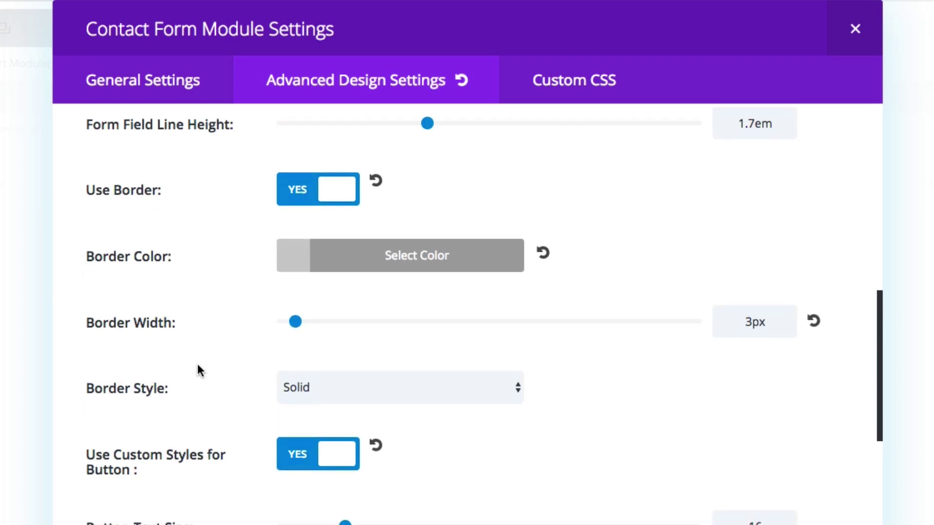
scroll(206, 354, down, 2)
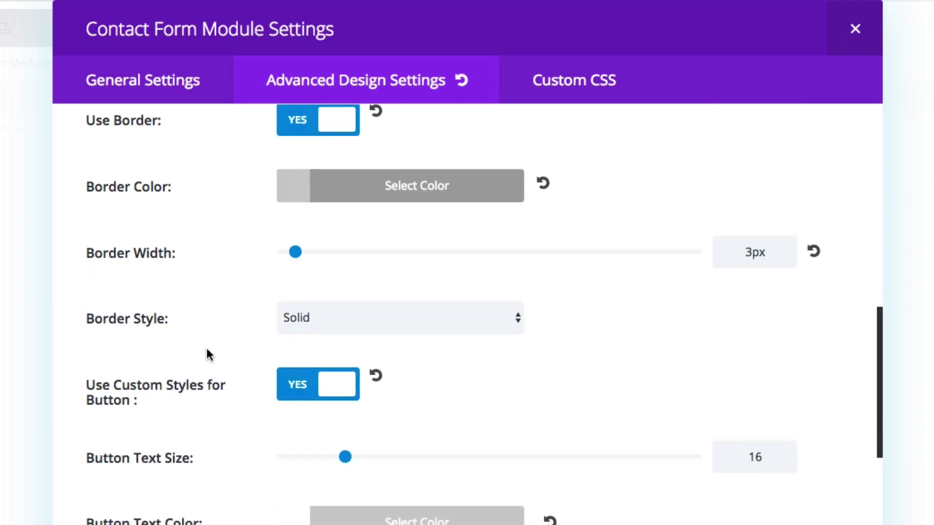
- Examine the custom button styles, from text size, colors, border and font through to the icon and hover options
scroll(255, 370, down, 3)
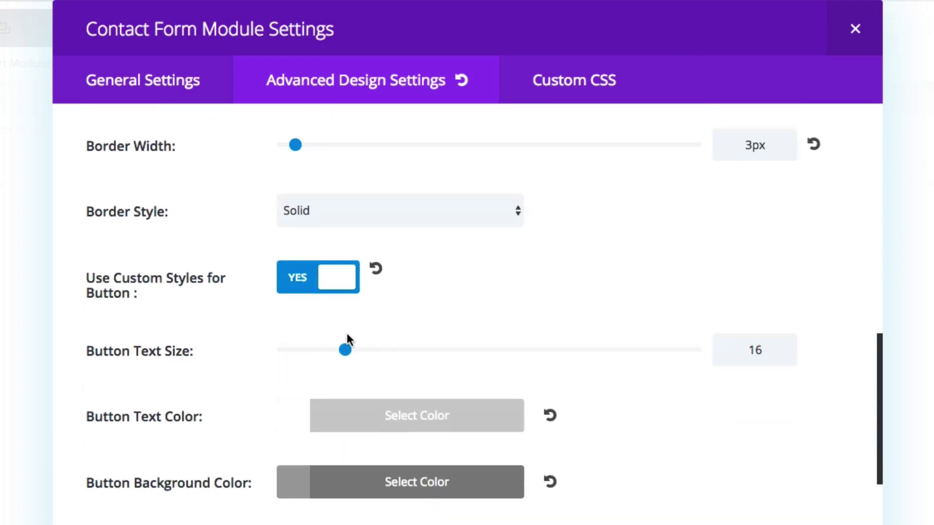
scroll(201, 307, down, 3)
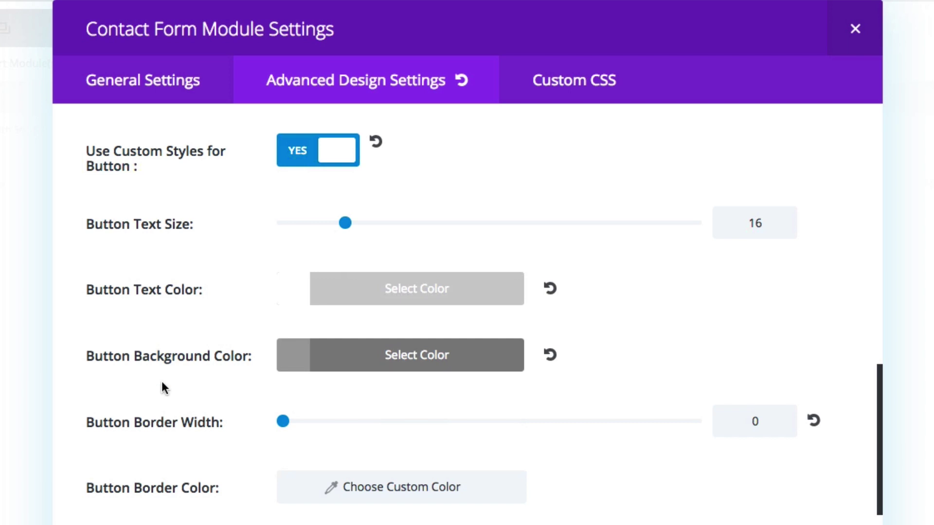
scroll(164, 387, down, 7)
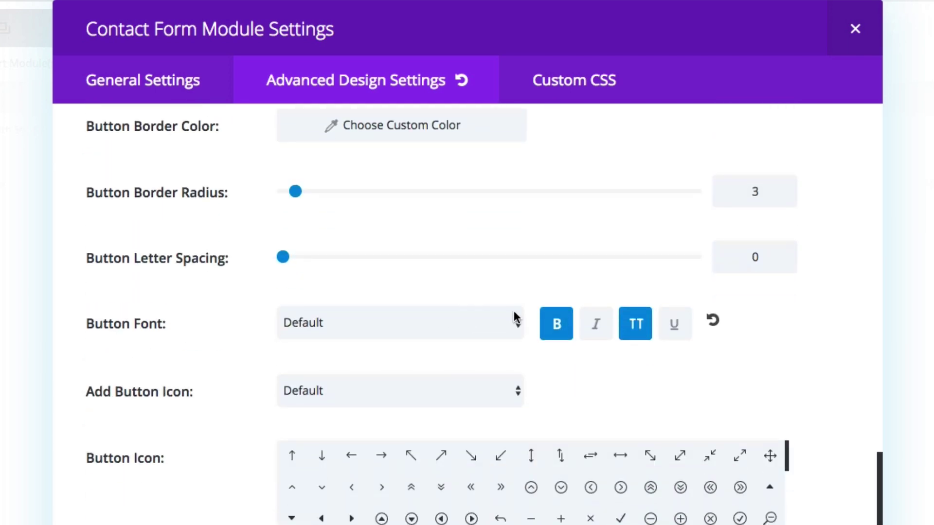
scroll(412, 359, down, 2)
scroll(413, 359, down, 5)
scroll(236, 357, down, 6)
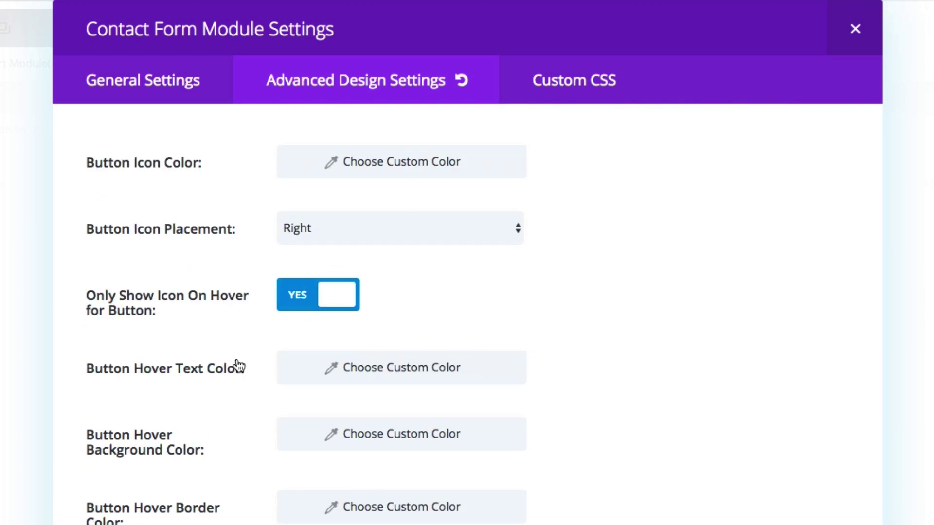
scroll(237, 360, up, 1)
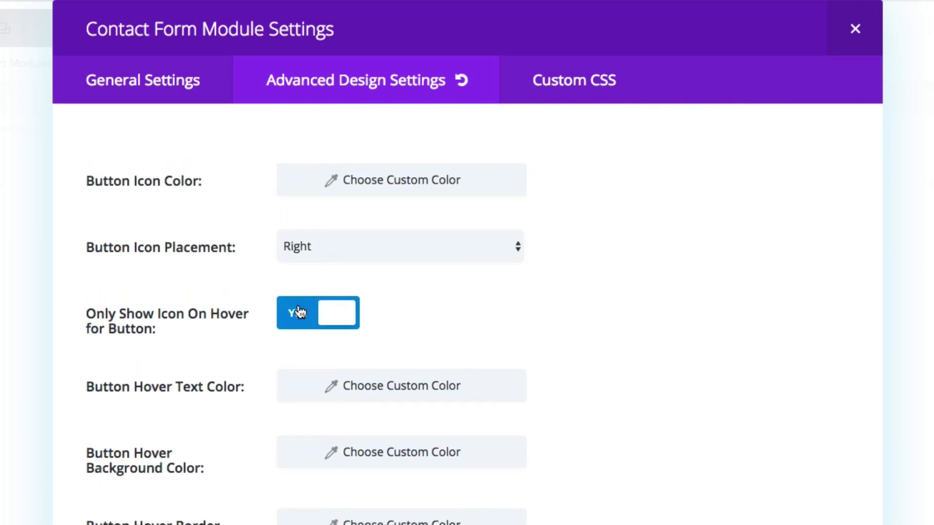
- Look through the contact form module's custom CSS fields down to the captcha fields and back
click(574, 87)
scroll(370, 267, down, 7)
scroll(372, 270, down, 20)
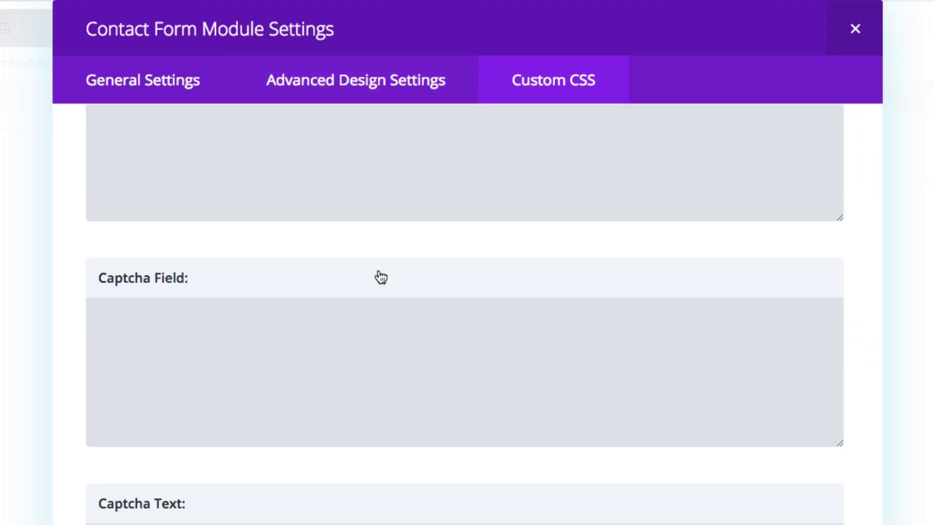
scroll(380, 277, up, 20)
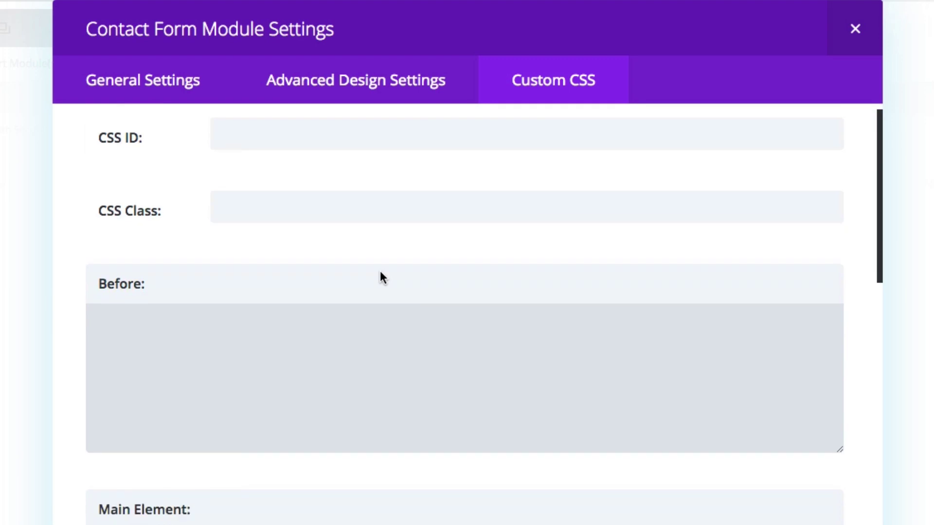
- Inspect the top margin and padding declarations in the contact form's main element custom CSS
scroll(381, 277, down, 3)
click(247, 434)
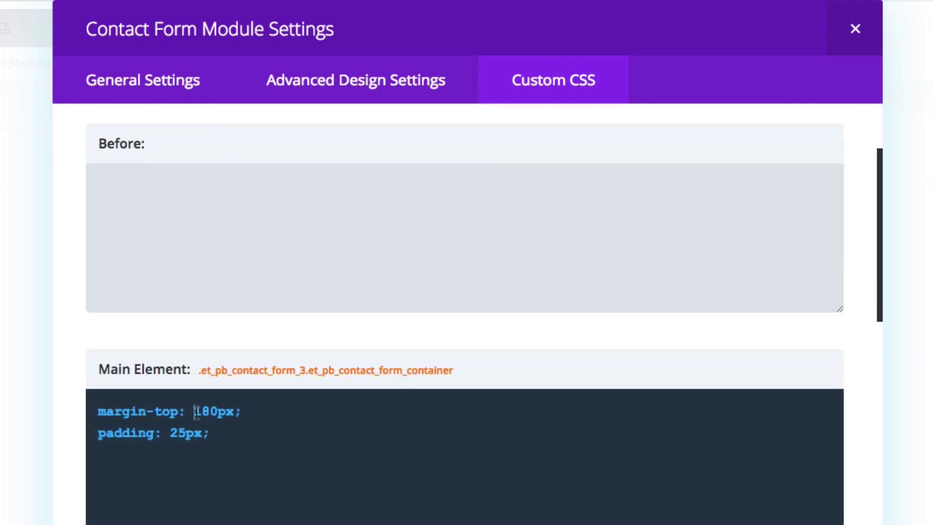
drag(194, 412, 242, 413)
click(137, 435)
drag(170, 433, 210, 433)
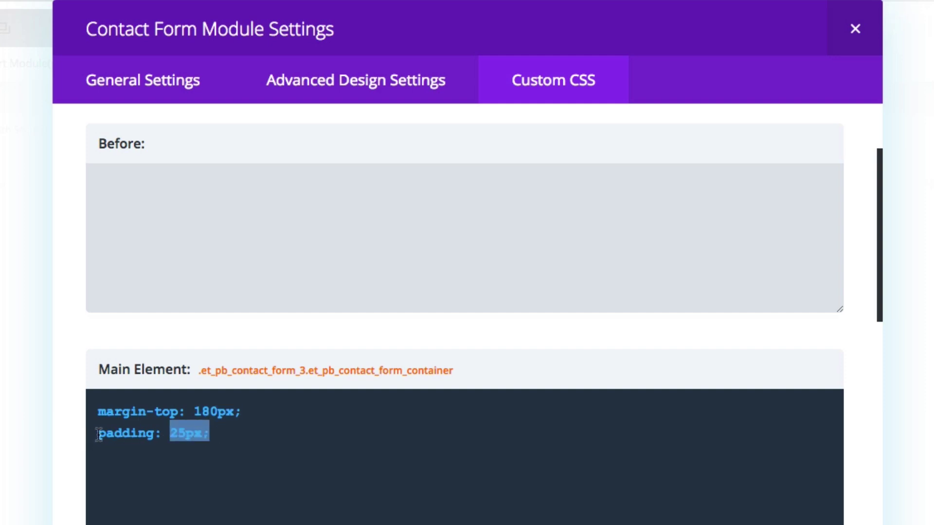
- Inspect the padding declaration in the main element CSS and the text alignment declaration in the contact title CSS, closing the module settings
drag(98, 433, 162, 434)
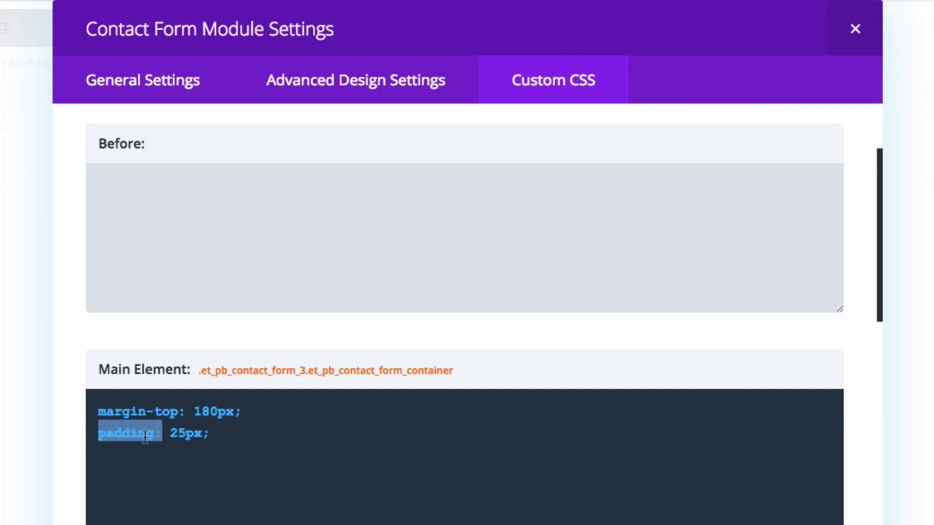
click(222, 434)
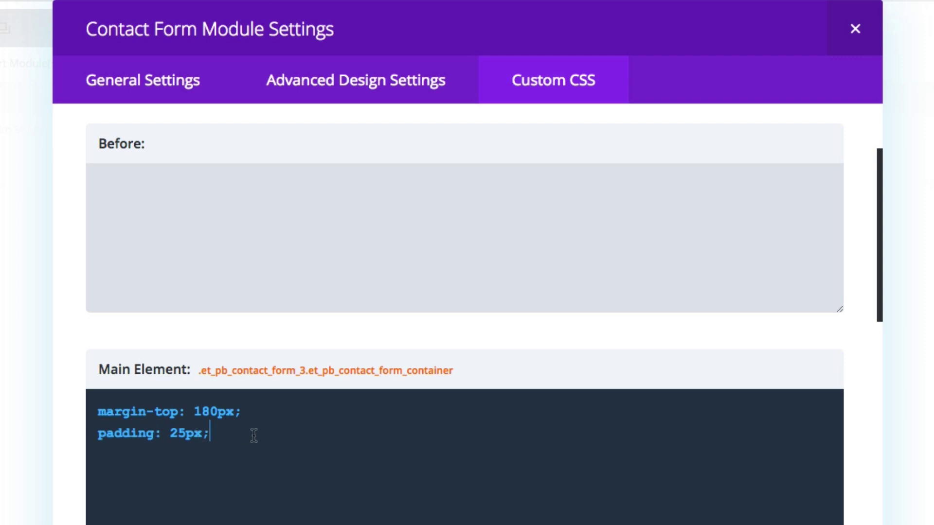
scroll(254, 435, down, 8)
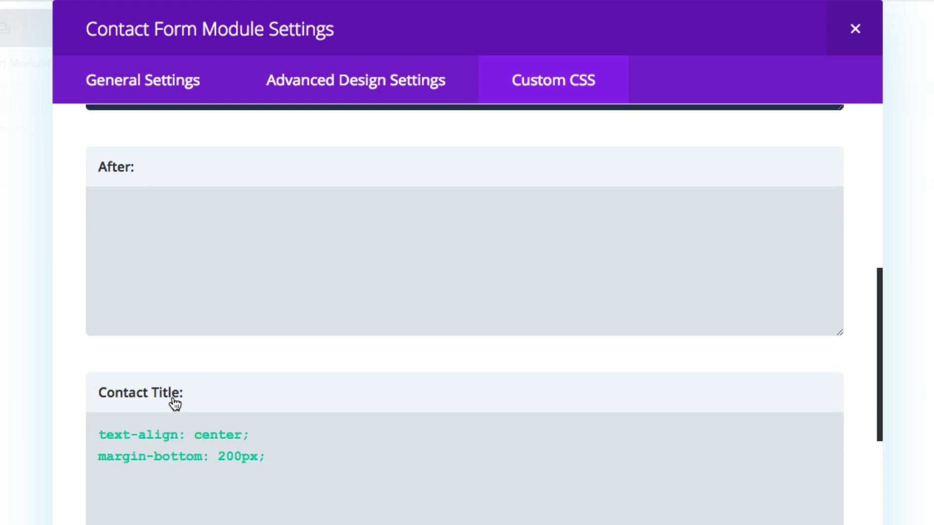
scroll(216, 375, down, 2)
click(216, 374)
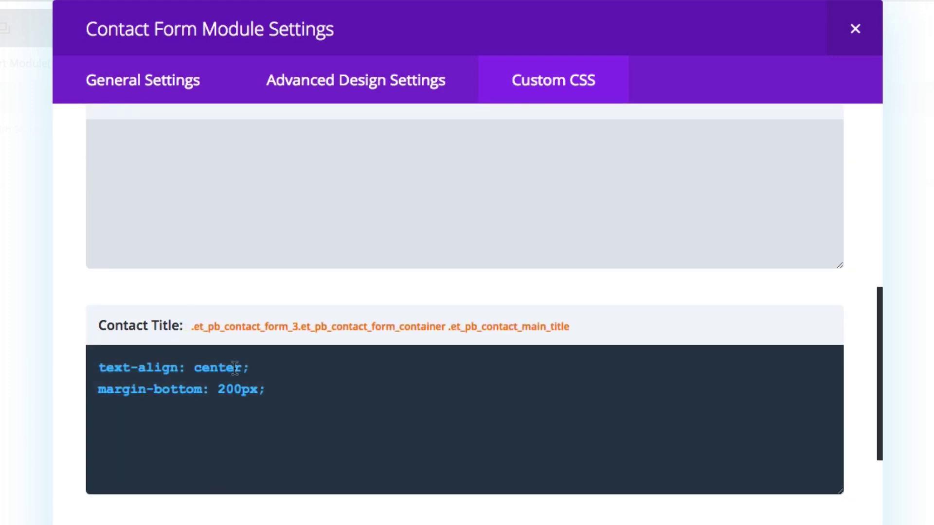
key(shift+Right)
key(shift+Right)
drag(219, 368, 97, 368)
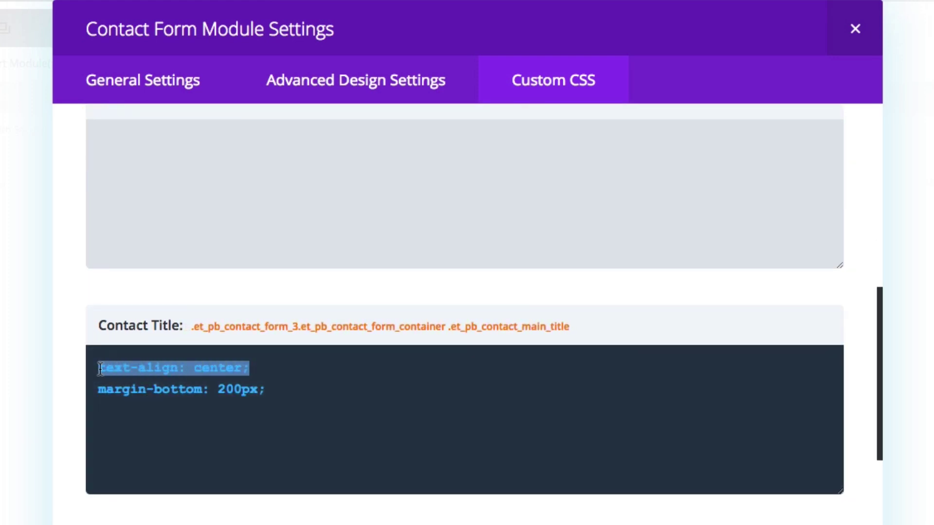
click(334, 368)
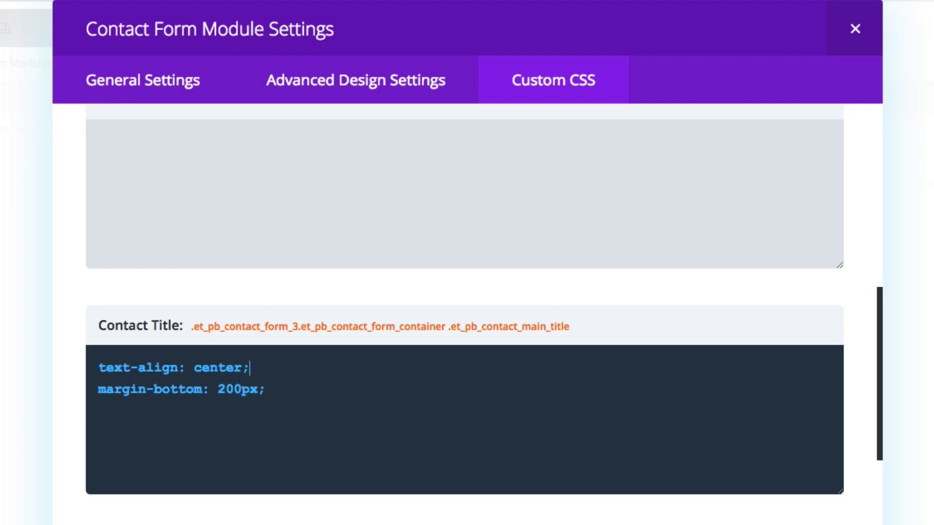
scroll(594, 423, down, 15)
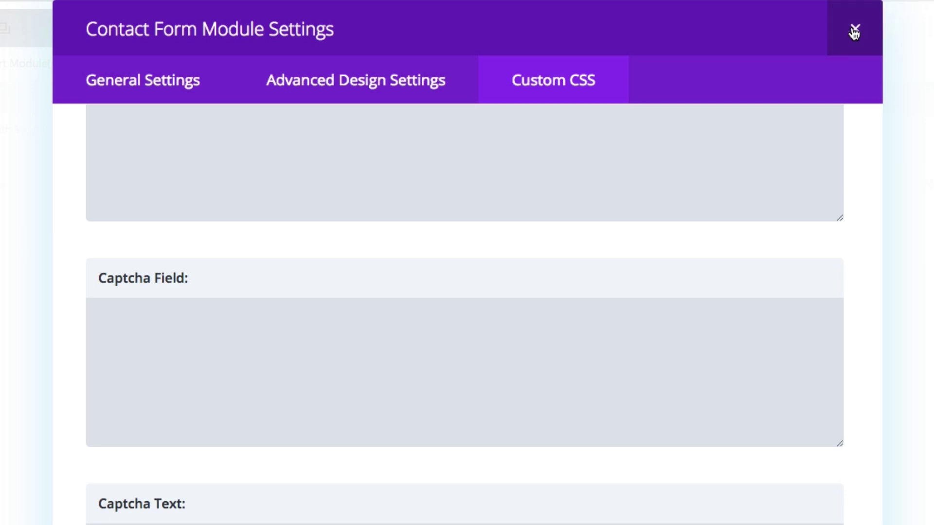
click(856, 32)
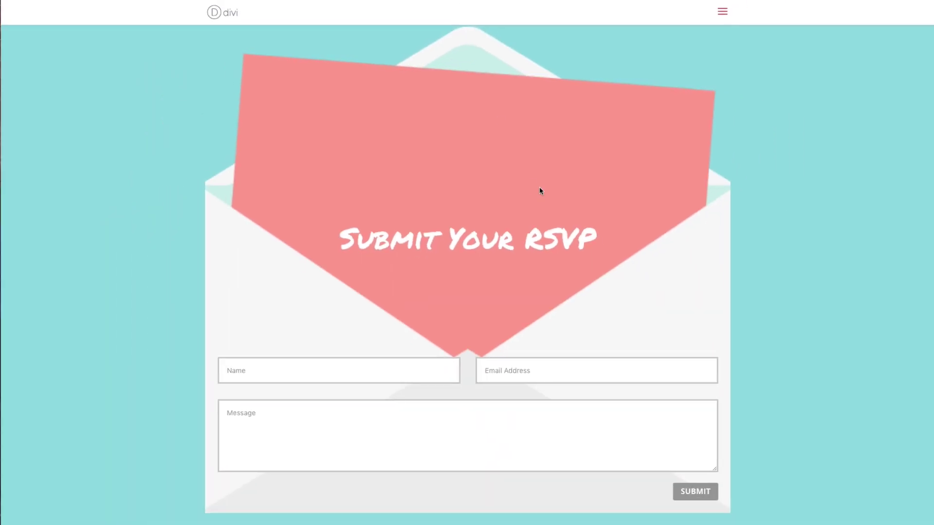
- Look over the finished RSVP envelope form on the page and continue down to the postcard form design
scroll(460, 217, down, 1)
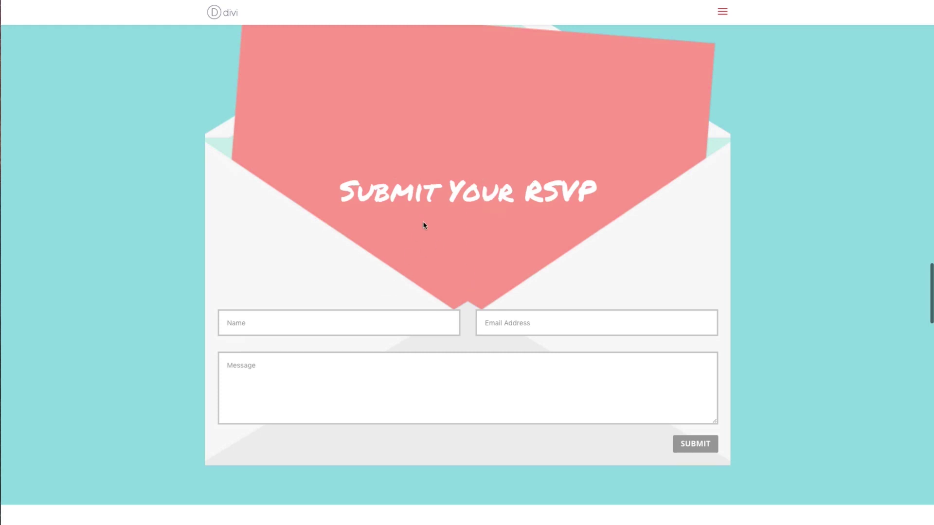
scroll(529, 258, up, 4)
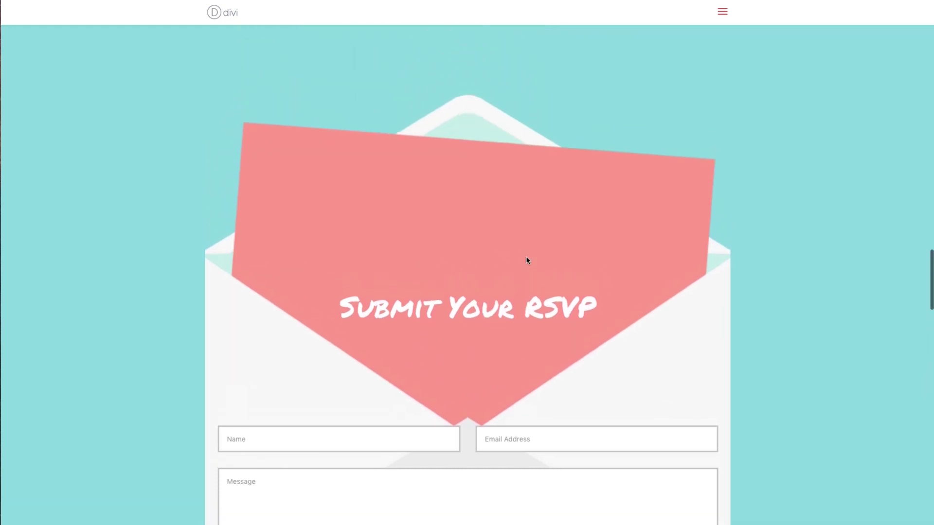
scroll(620, 242, down, 1)
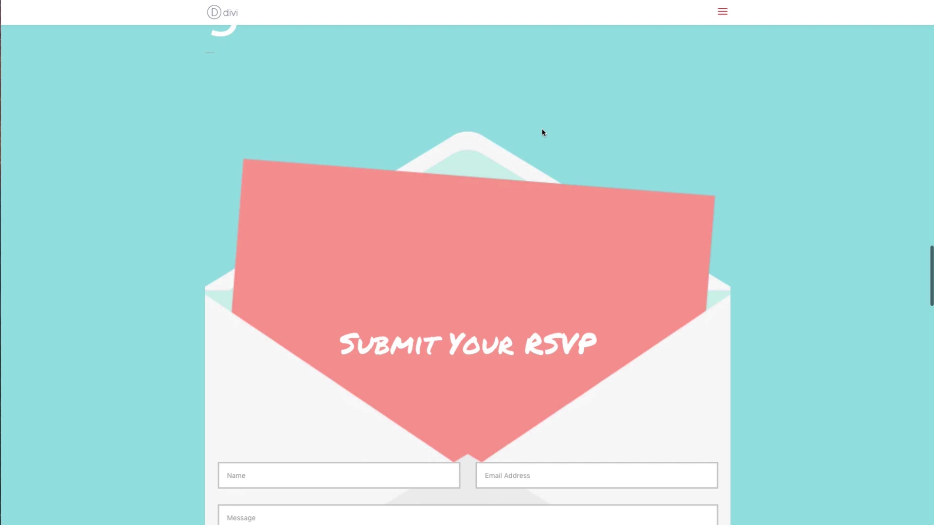
scroll(542, 166, down, 3)
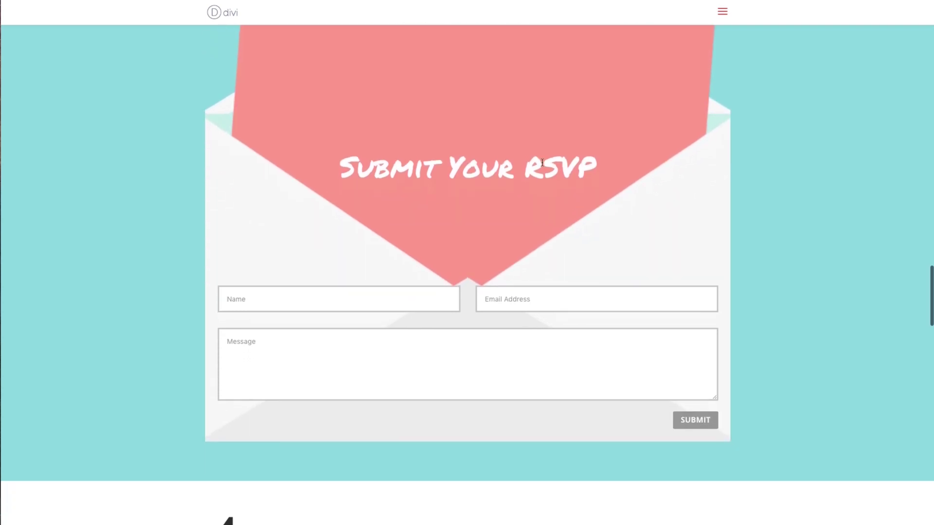
scroll(537, 167, up, 2)
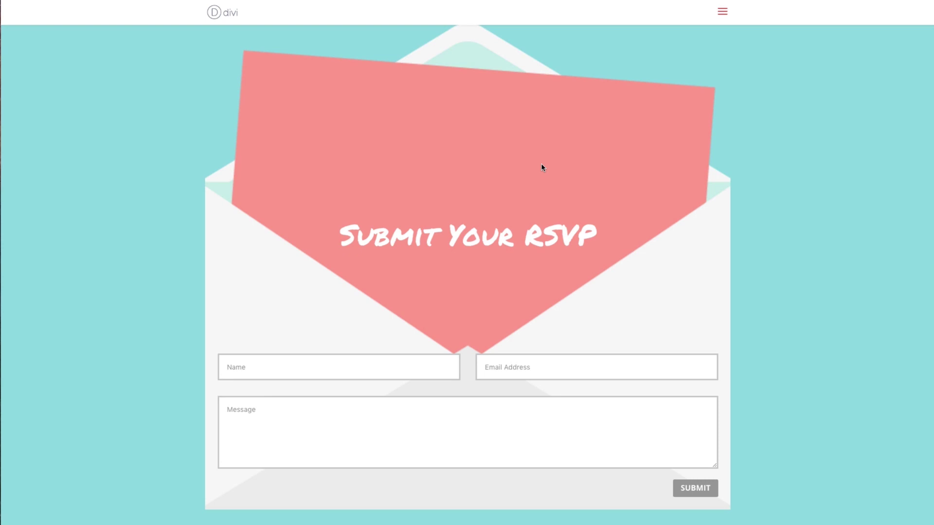
scroll(542, 167, down, 10)
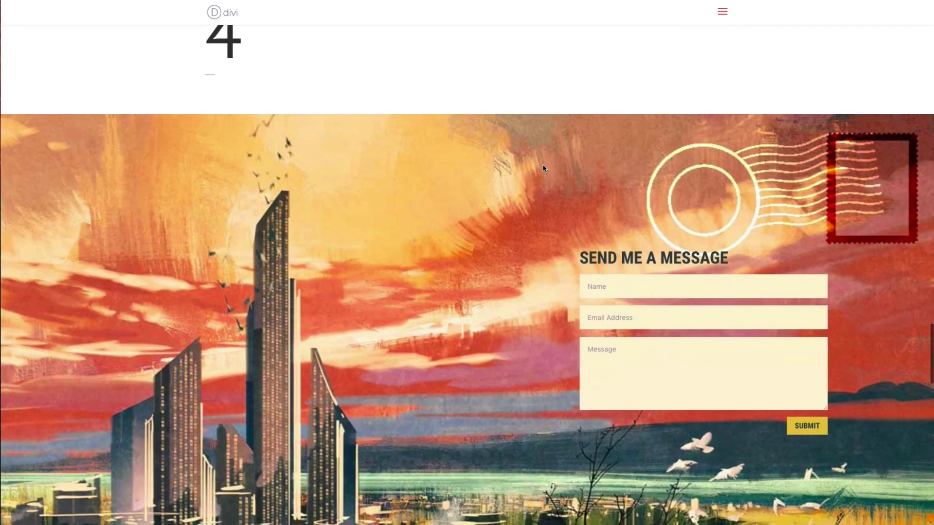
scroll(544, 168, down, 2)
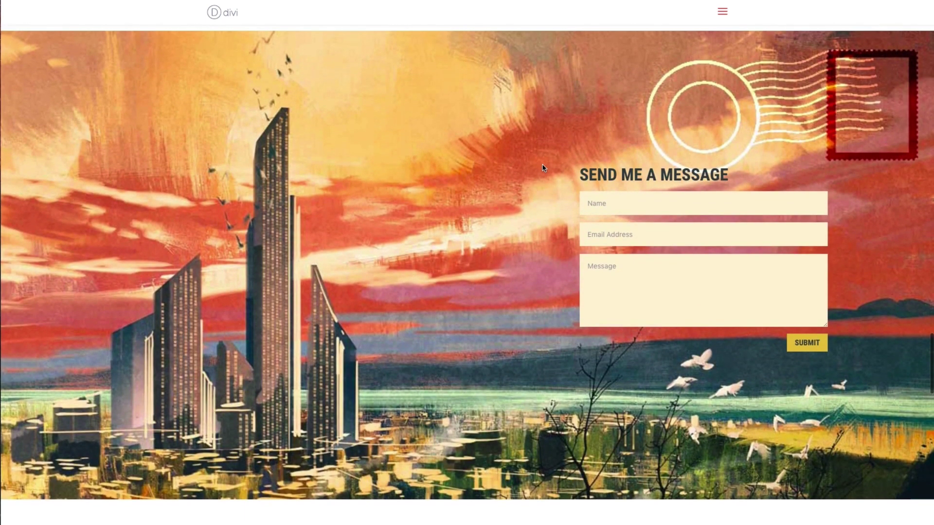
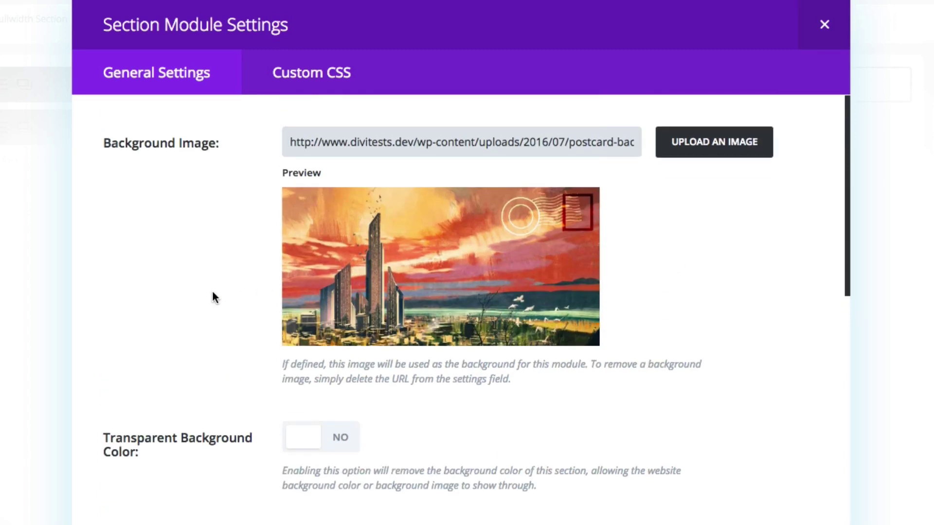
- Review the general settings and custom CSS of the postcard form's section, closing the section settings
scroll(214, 296, down, 10)
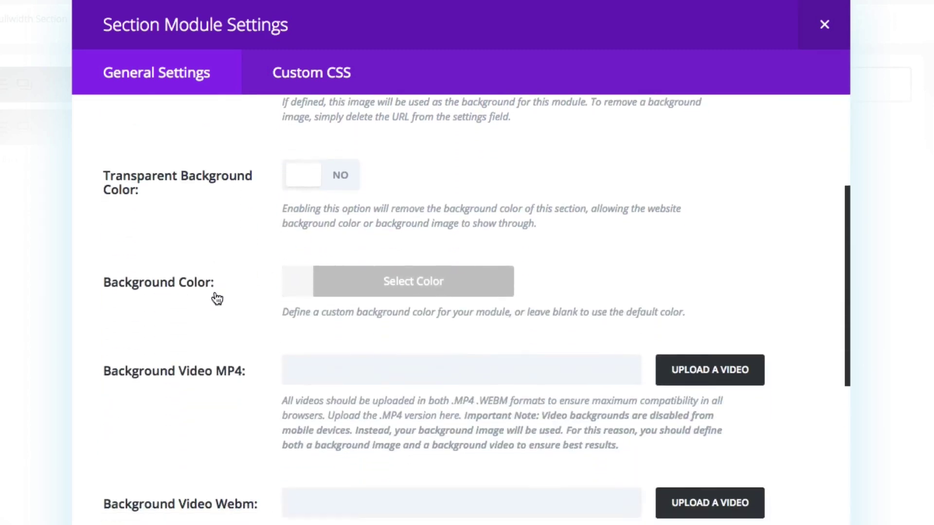
scroll(217, 294, down, 6)
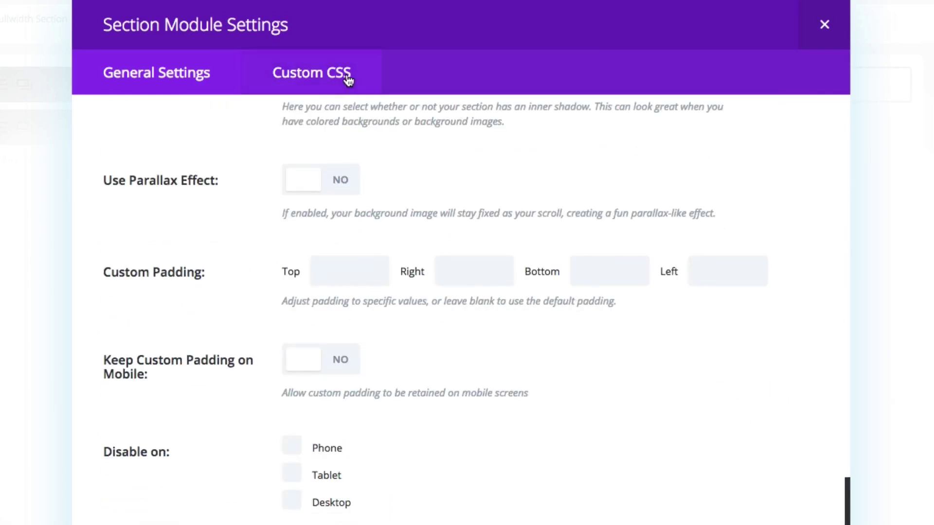
click(360, 77)
scroll(554, 265, down, 4)
scroll(571, 255, up, 5)
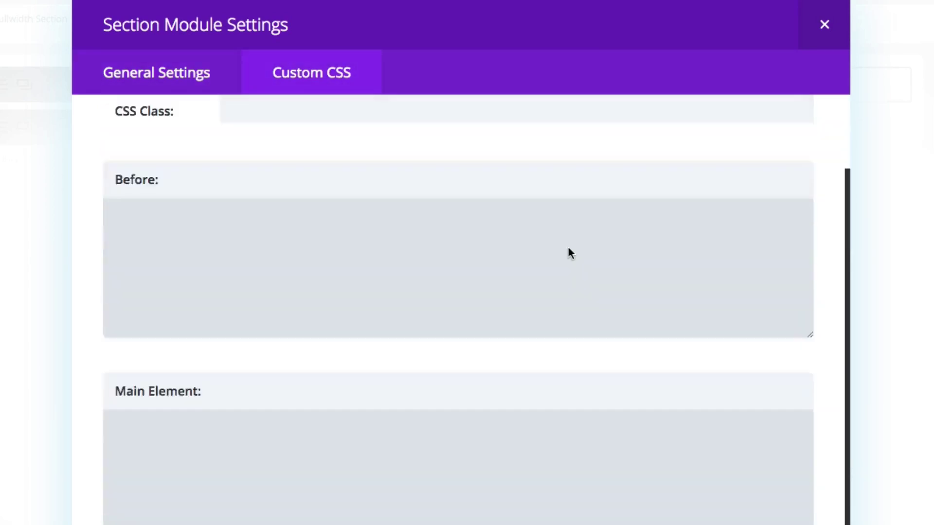
click(204, 92)
click(828, 28)
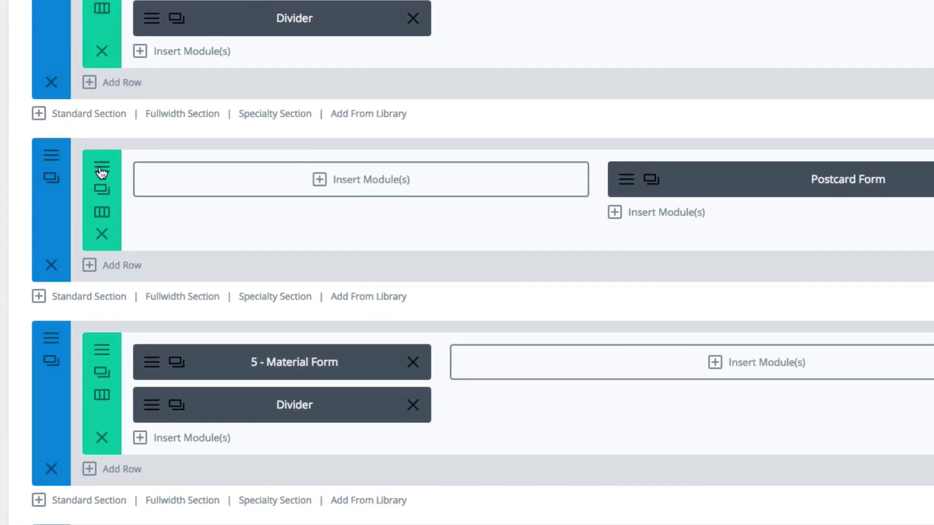
- Open the settings of the row holding the Postcard Form and review its width, gutter and custom padding options
click(100, 186)
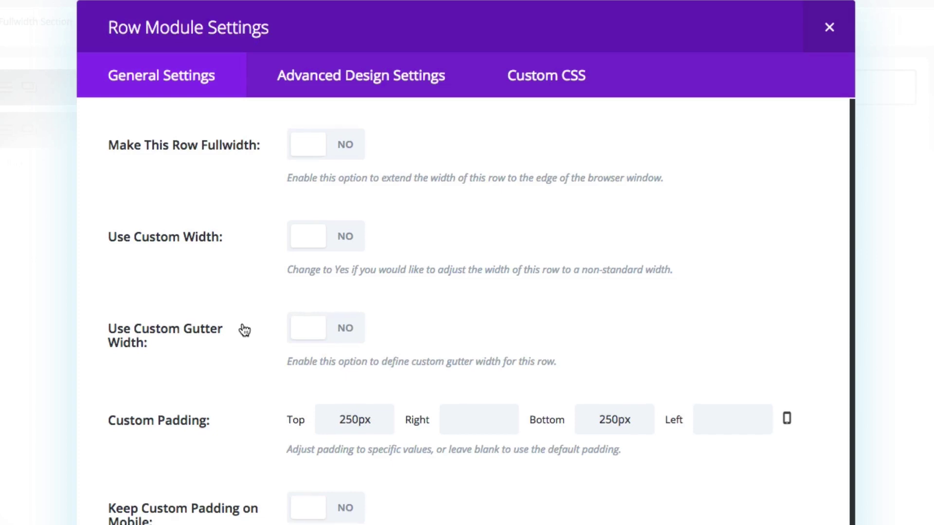
scroll(206, 348, down, 3)
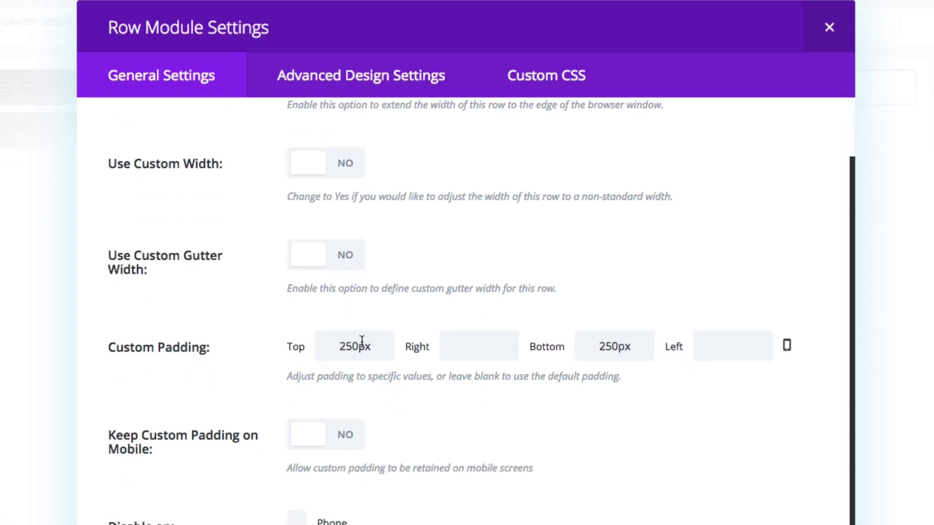
scroll(433, 336, down, 3)
scroll(435, 339, up, 6)
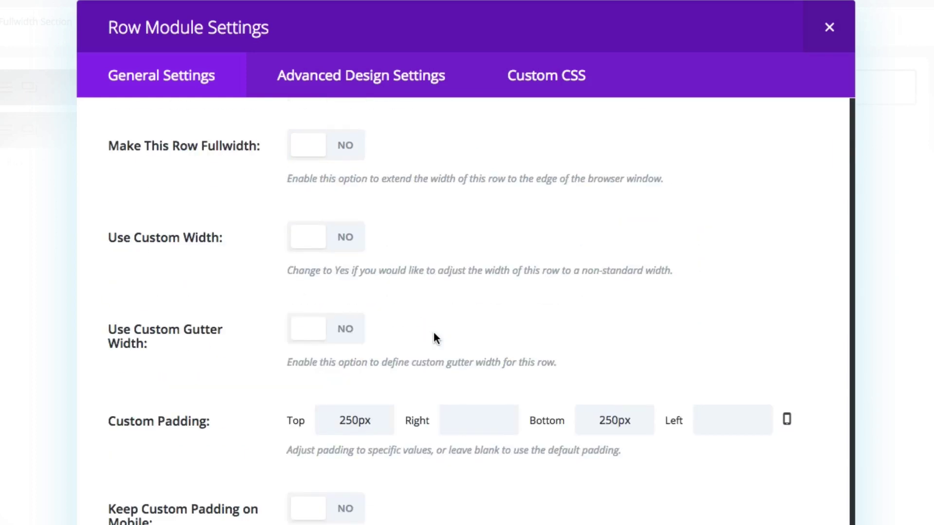
- Look through the postcard row's advanced design settings, from background color and video to the column background options
click(342, 89)
scroll(574, 301, down, 5)
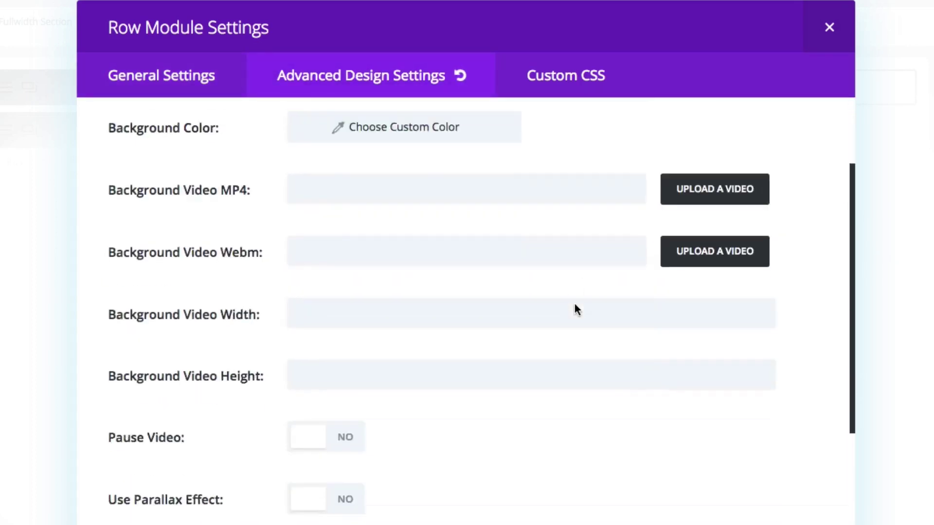
scroll(574, 304, down, 10)
scroll(575, 306, up, 7)
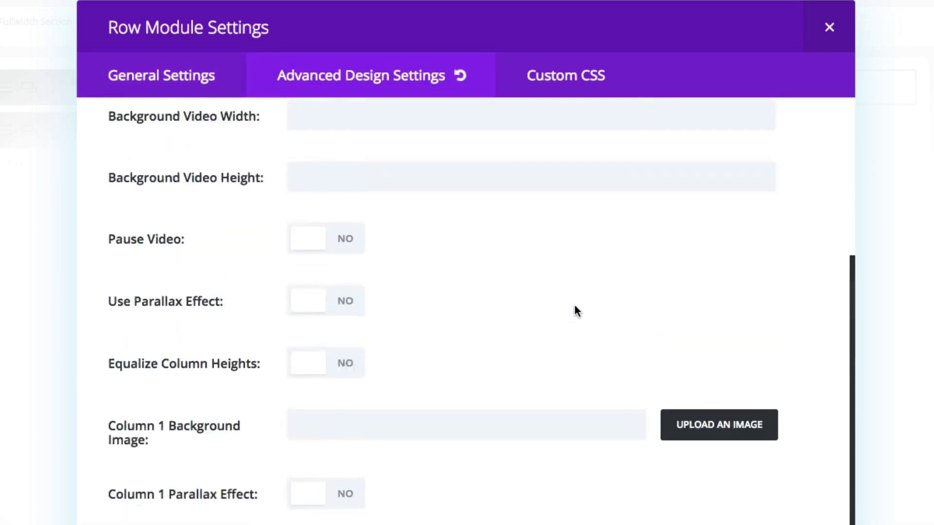
scroll(577, 311, up, 7)
- Look through the postcard row's custom CSS fields down to those of column 2 and back
click(548, 75)
scroll(730, 299, down, 8)
scroll(722, 301, down, 20)
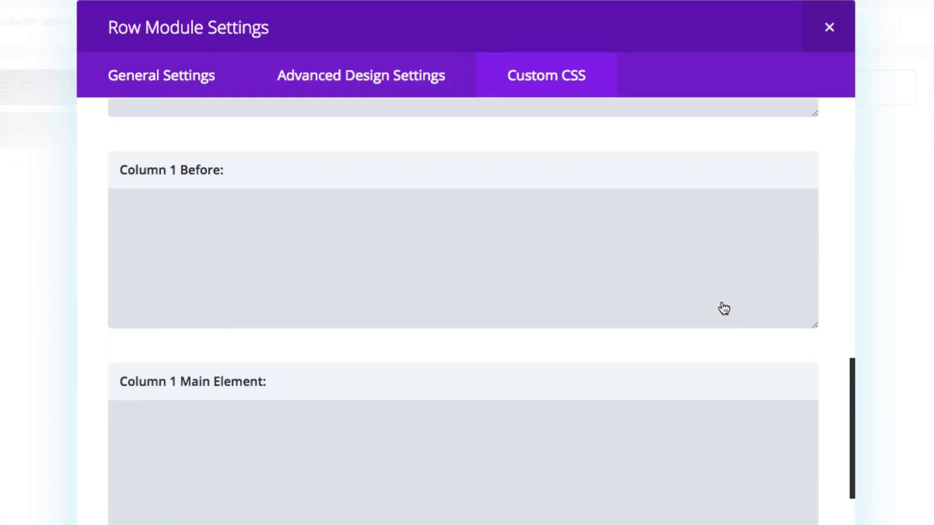
scroll(723, 301, up, 20)
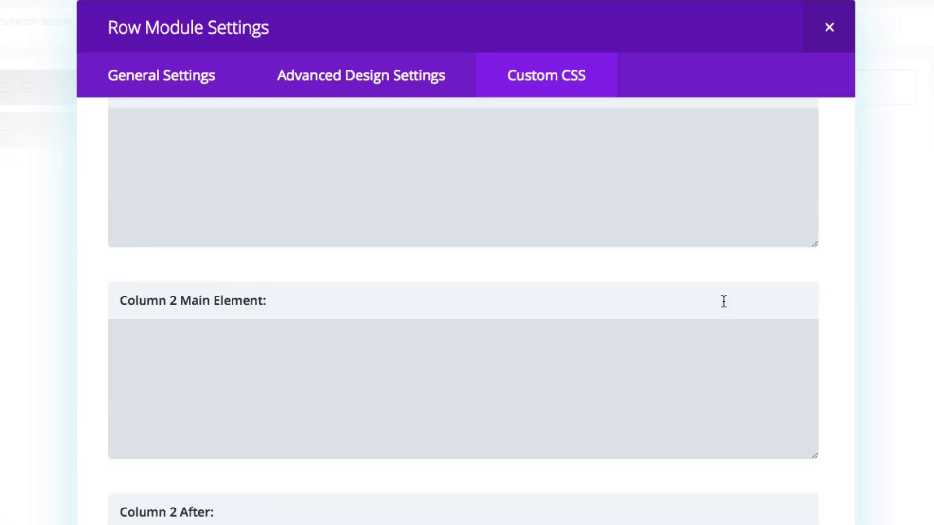
scroll(723, 302, up, 15)
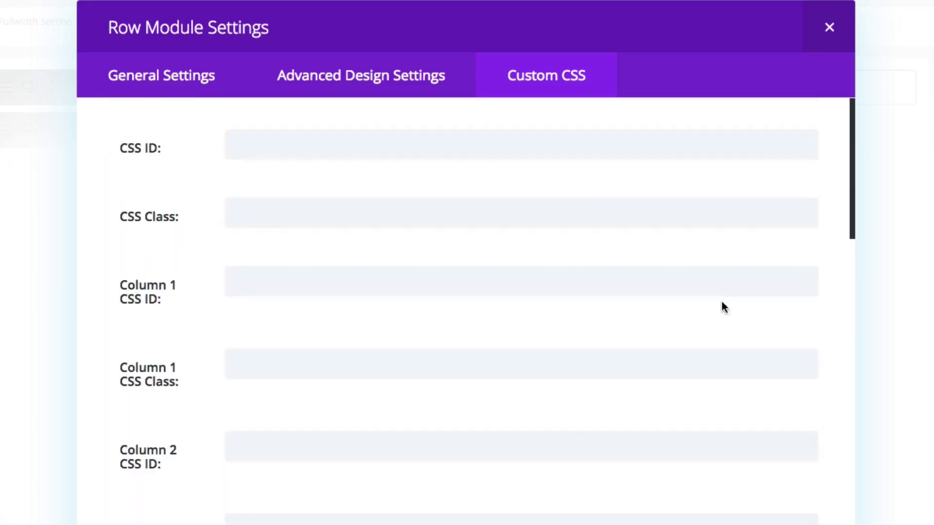
- Recheck the postcard row's top and bottom custom padding and close the row settings
click(171, 77)
scroll(156, 336, down, 3)
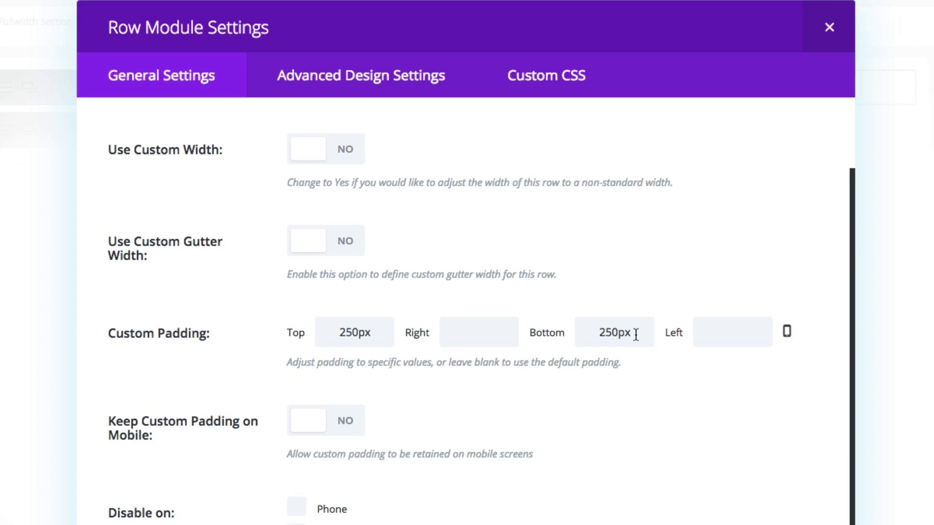
click(832, 42)
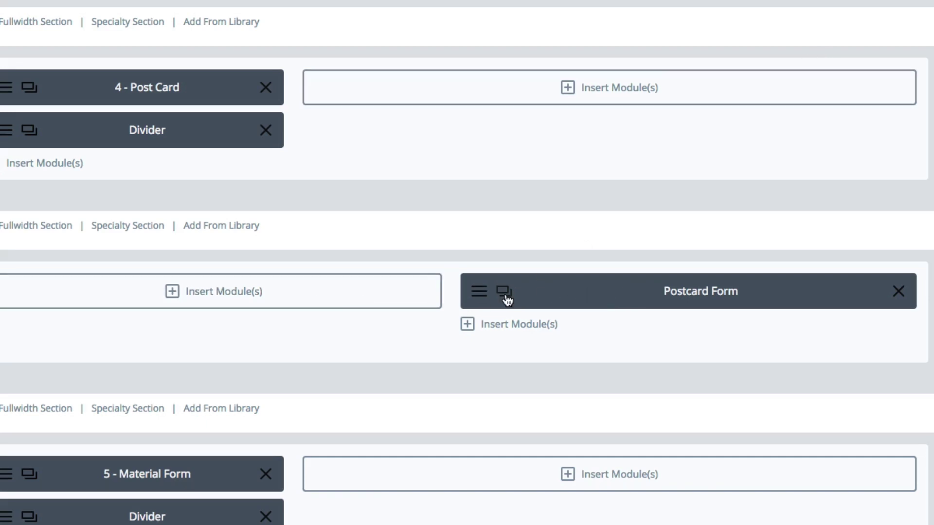
- Open the Postcard Form module's settings and review its general options, from the form fields to the success message
click(479, 299)
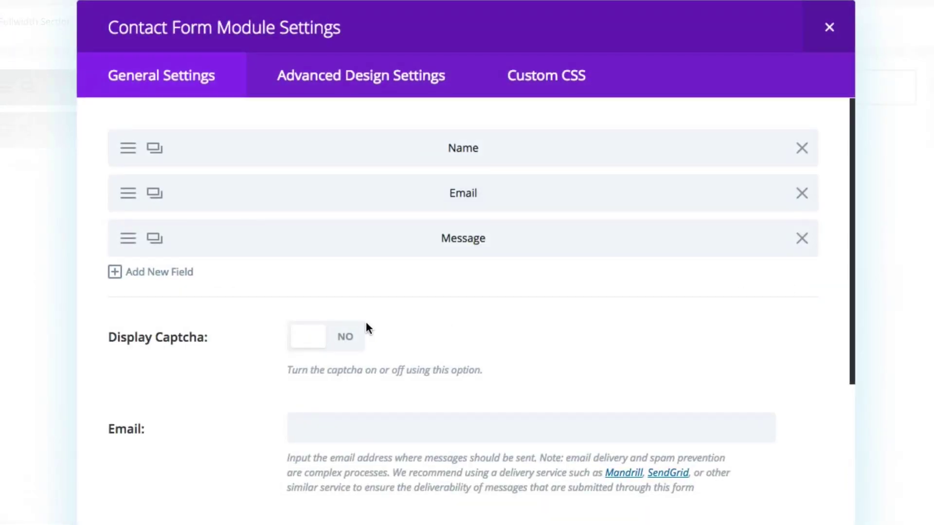
scroll(364, 325, down, 10)
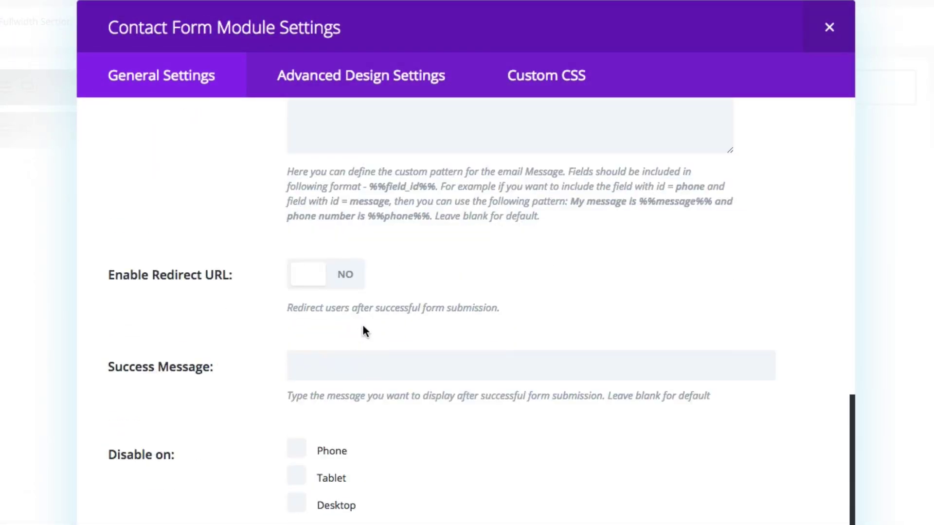
scroll(363, 325, up, 10)
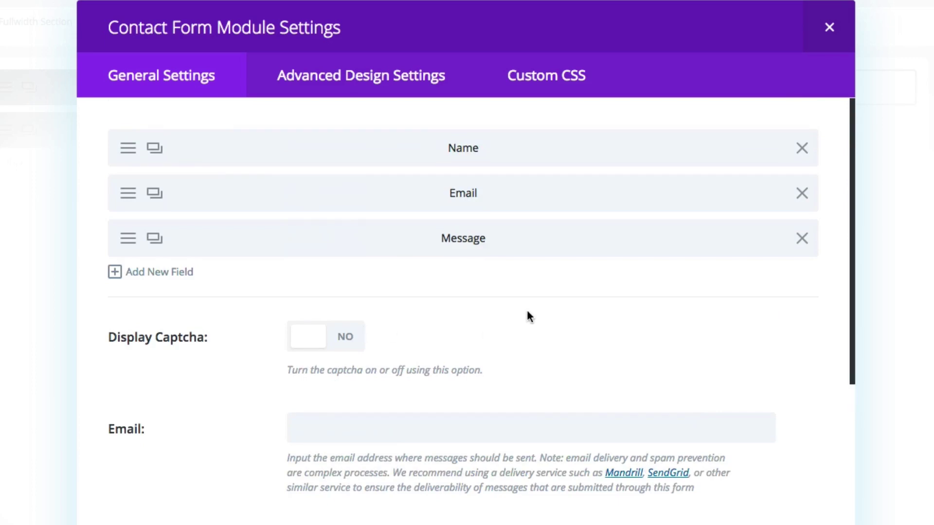
- Review the Postcard Form's advanced design settings, from form background and title styling to the button's font, icon and hover colors
click(312, 78)
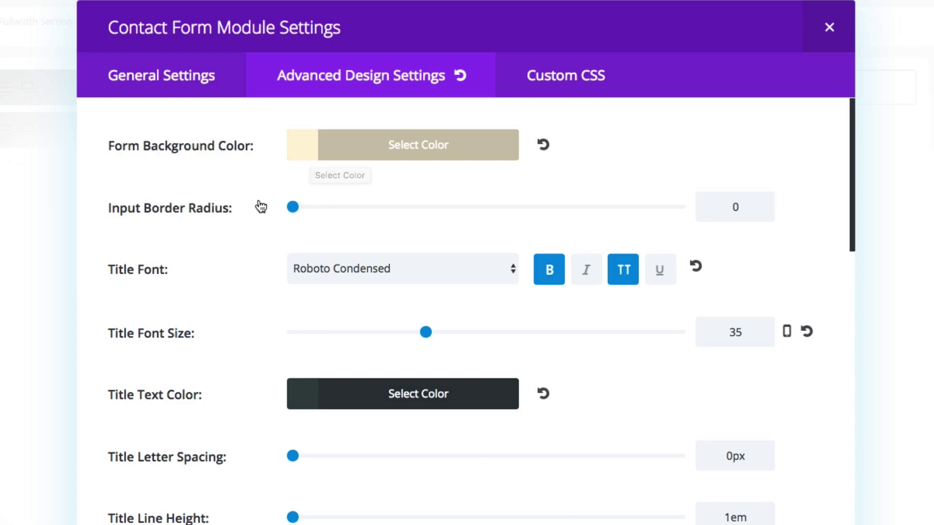
scroll(260, 207, down, 2)
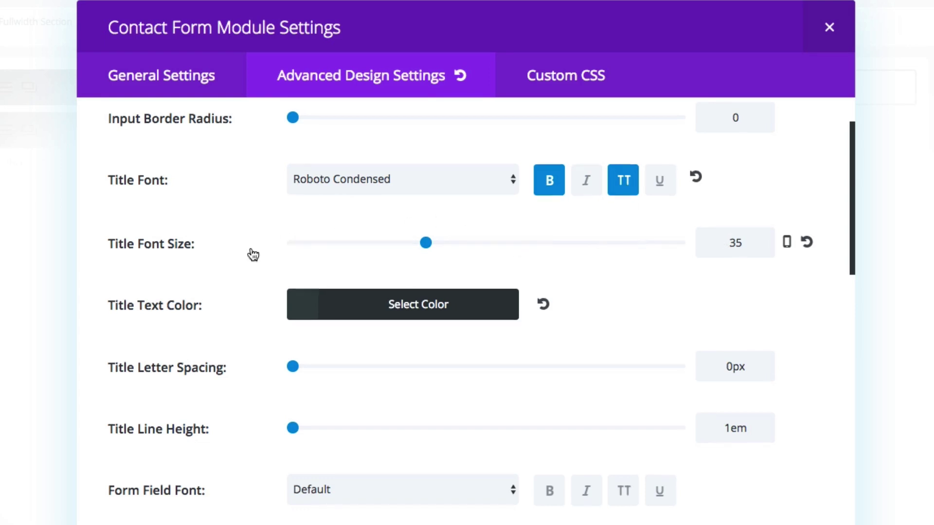
scroll(249, 252, down, 2)
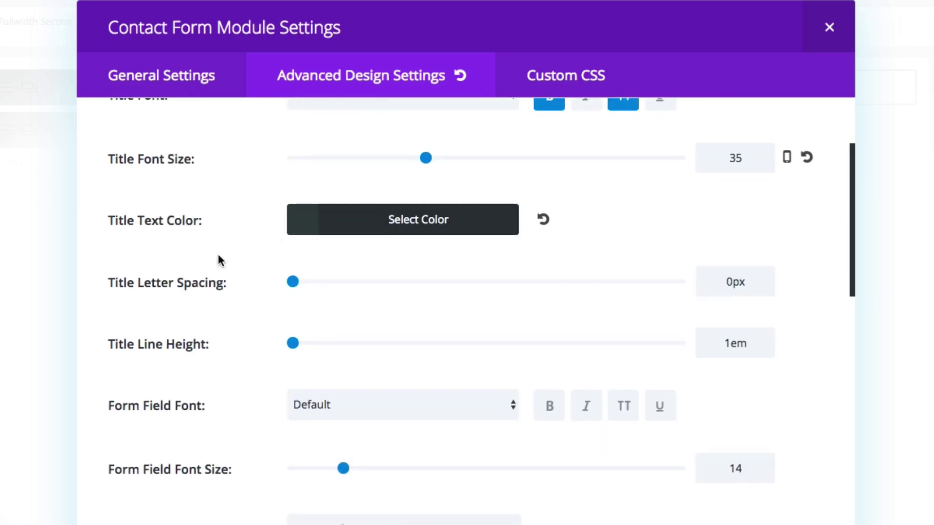
scroll(221, 255, up, 1)
scroll(221, 255, down, 4)
scroll(223, 263, down, 10)
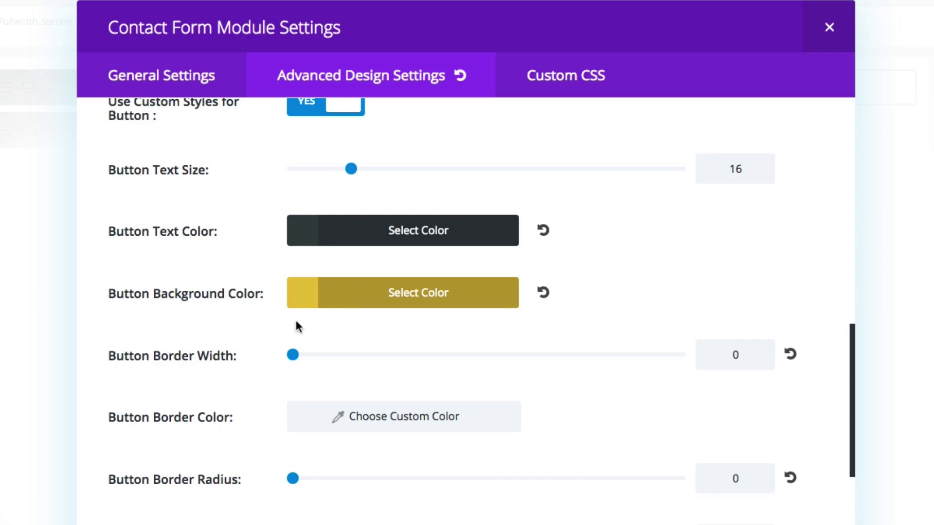
scroll(196, 258, down, 10)
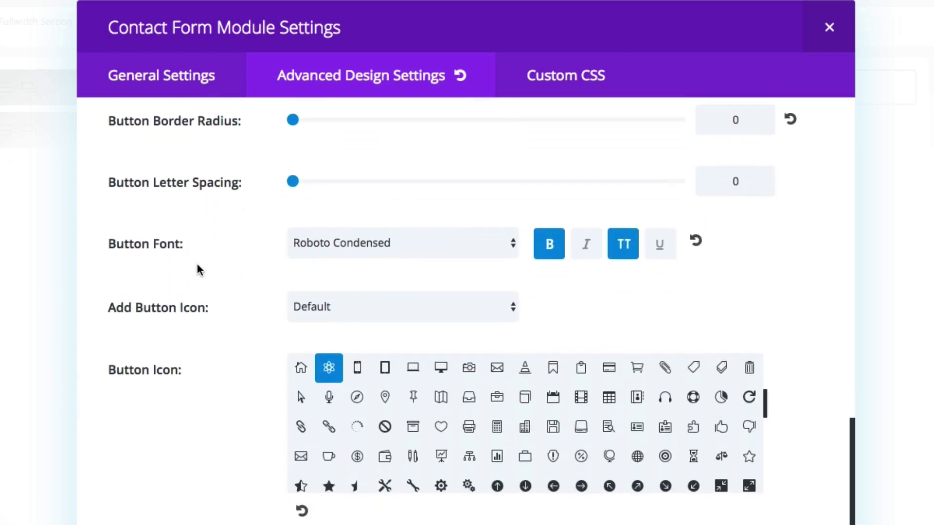
scroll(197, 267, down, 5)
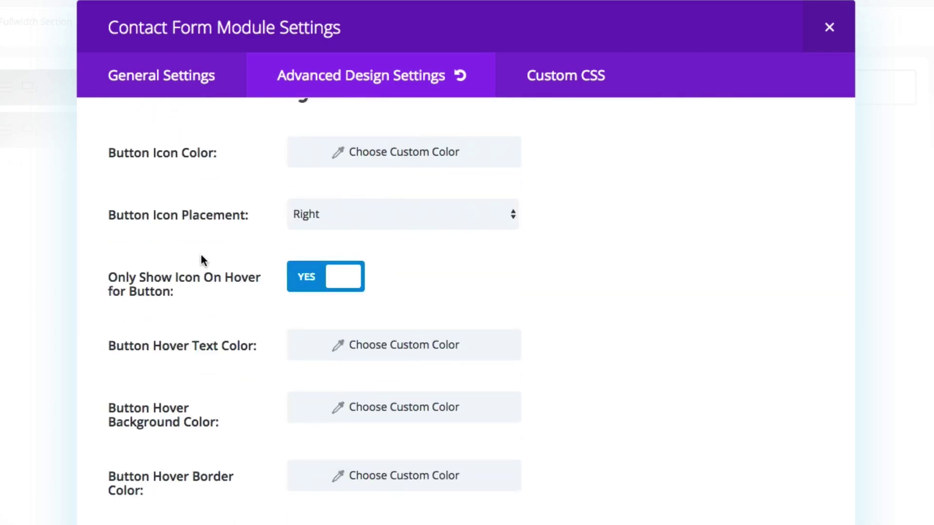
- Look through the Postcard Form's custom CSS fields and highlight the right, left and top margin rules under Main Element
click(593, 90)
scroll(346, 258, down, 10)
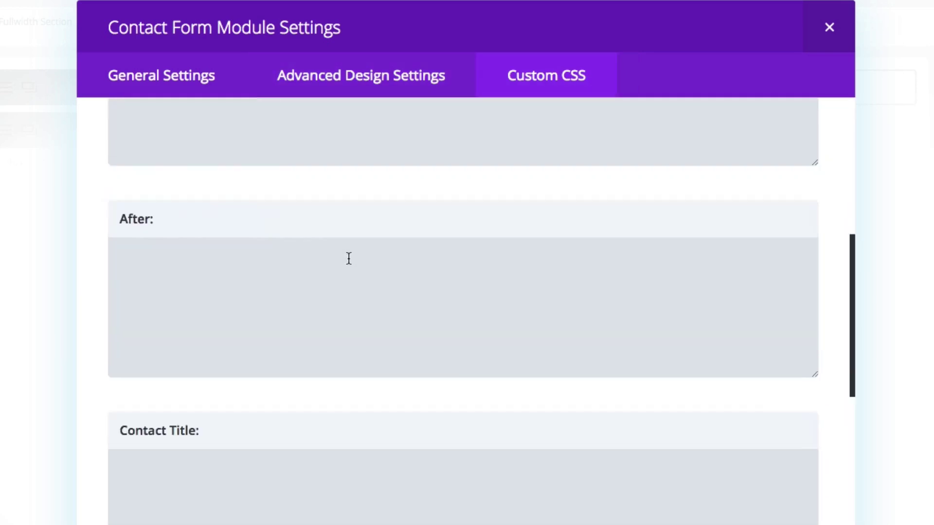
scroll(348, 258, down, 5)
scroll(349, 259, up, 15)
scroll(350, 259, down, 4)
click(320, 331)
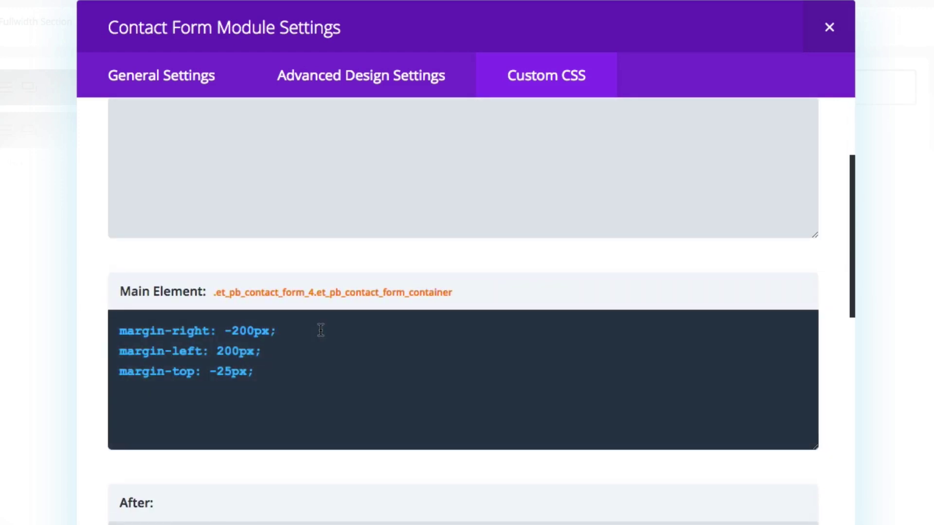
drag(258, 373, 110, 330)
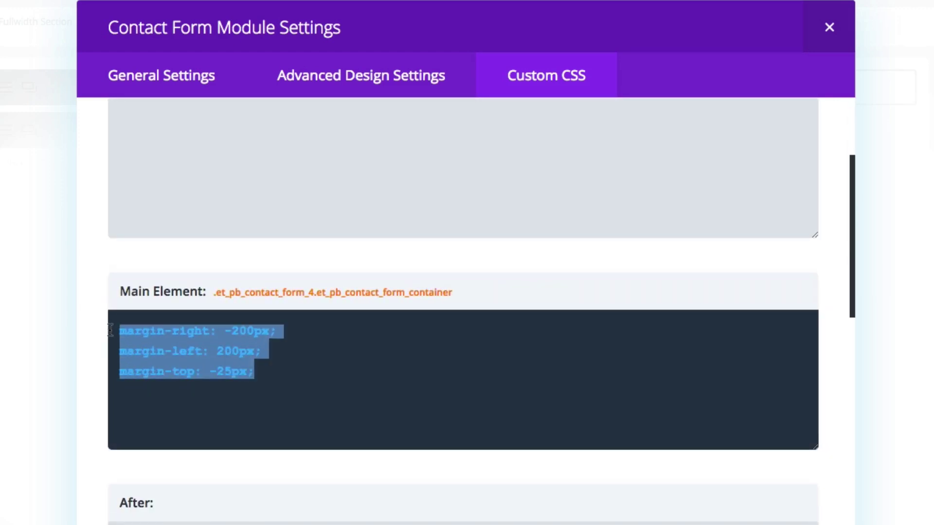
click(330, 380)
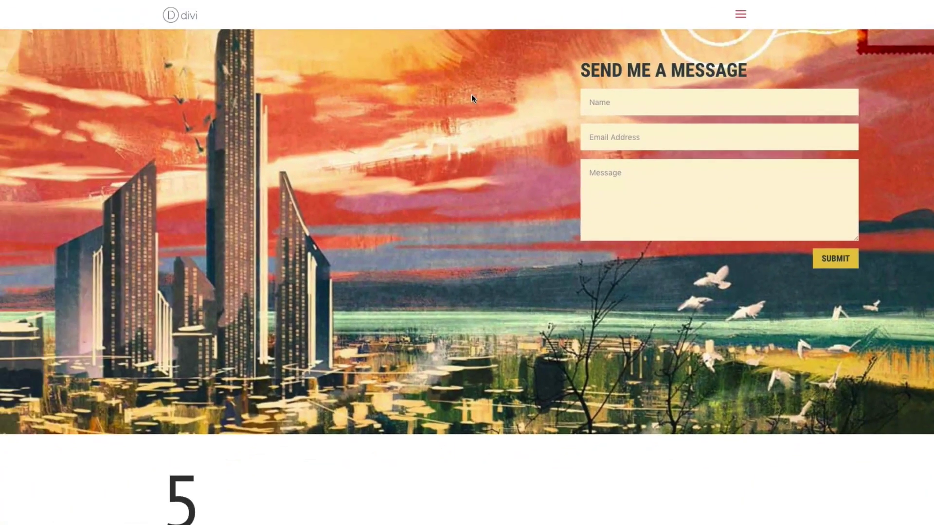
- View the fifth form design on the live page, with the Say Hello form overlapping the red section
scroll(471, 94, down, 5)
scroll(472, 98, down, 4)
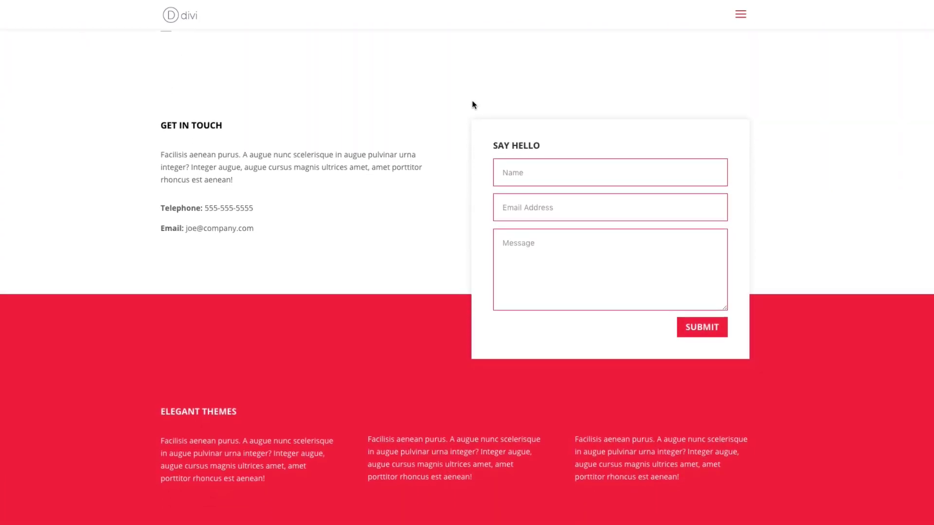
scroll(472, 100, down, 1)
scroll(473, 105, down, 1)
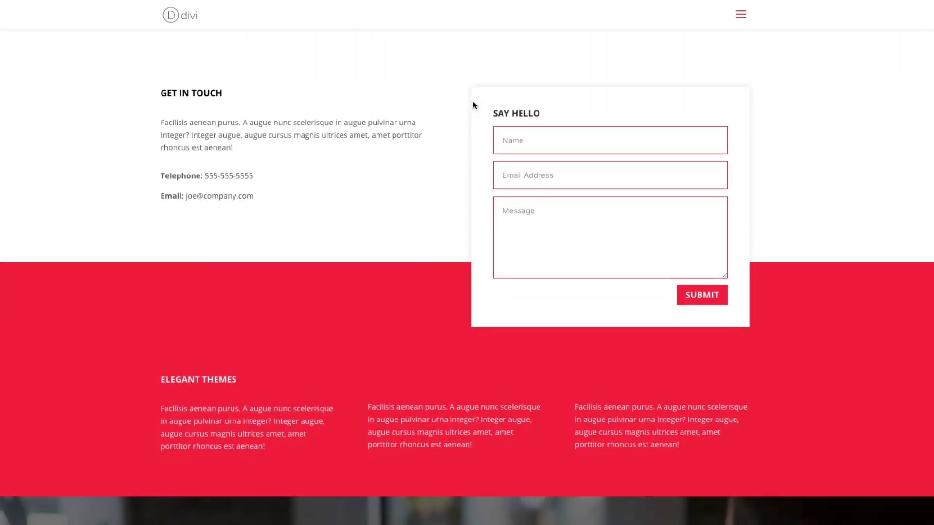
scroll(473, 104, down, 1)
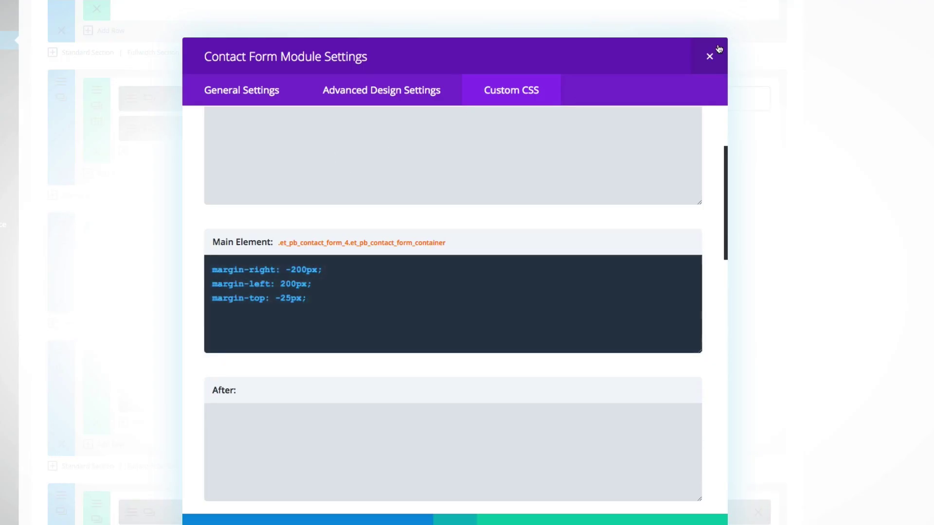
- Close the Postcard Form's settings in the page builder and find the section holding the Material Overlap Form
click(710, 56)
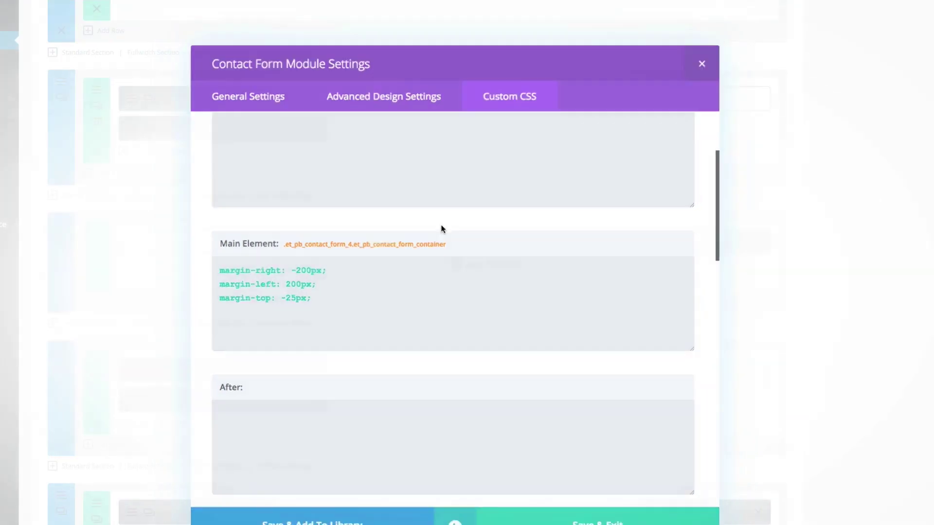
scroll(437, 228, down, 5)
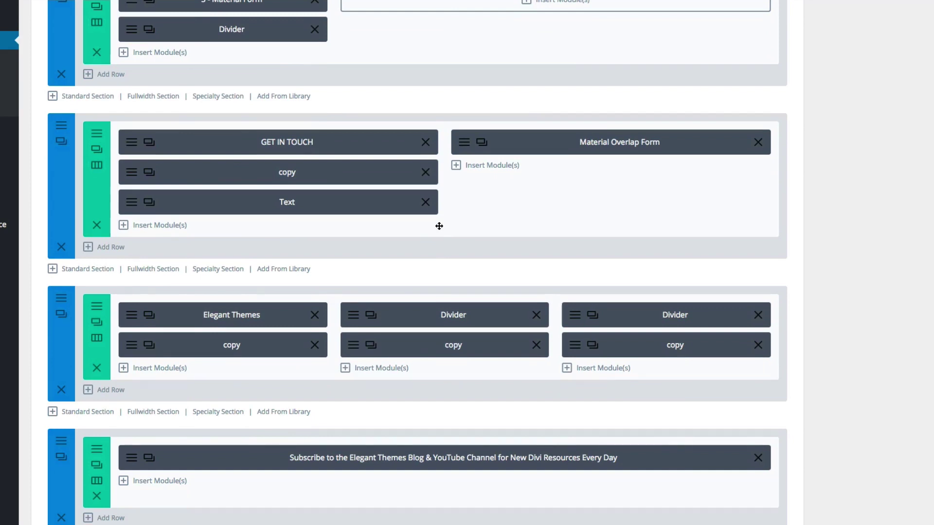
scroll(438, 226, up, 2)
scroll(439, 226, down, 2)
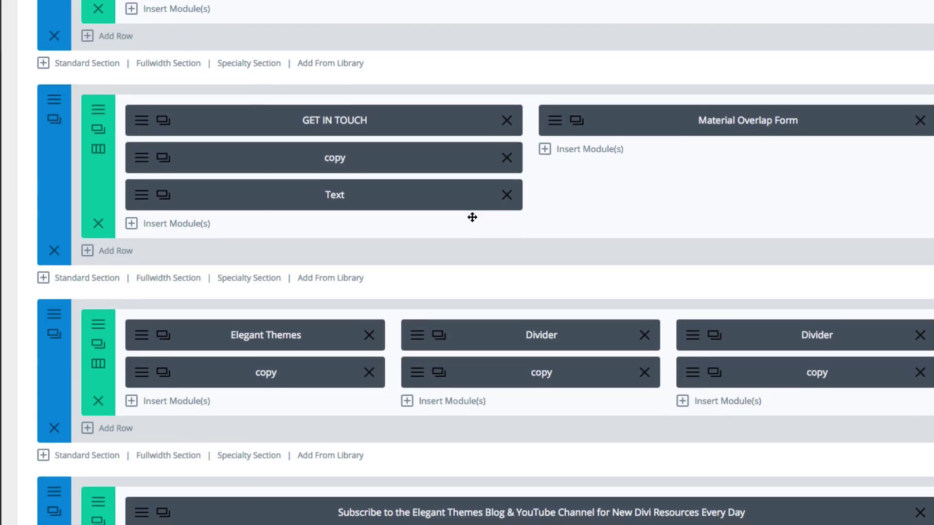
scroll(471, 214, down, 1)
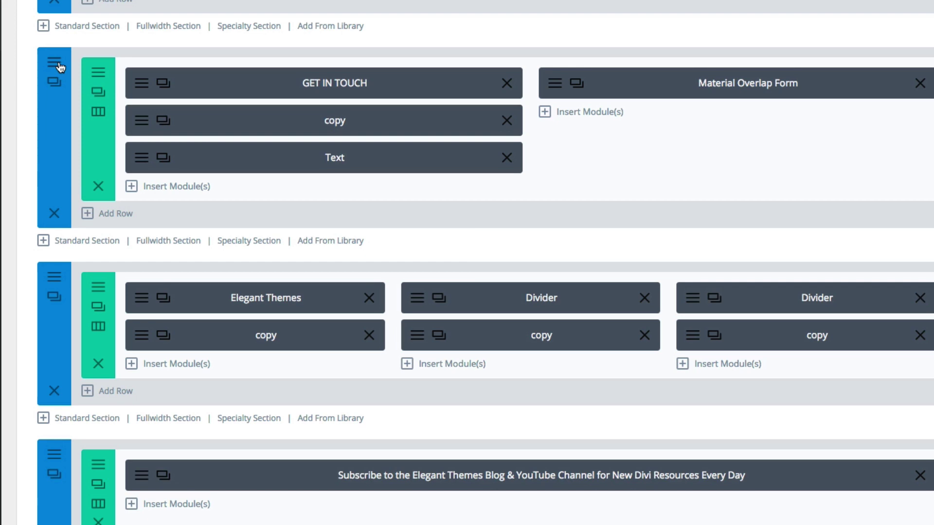
- Open the settings of the Material Overlap Form's section and review its general options and custom CSS fields
click(54, 82)
scroll(229, 189, down, 3)
scroll(132, 260, down, 10)
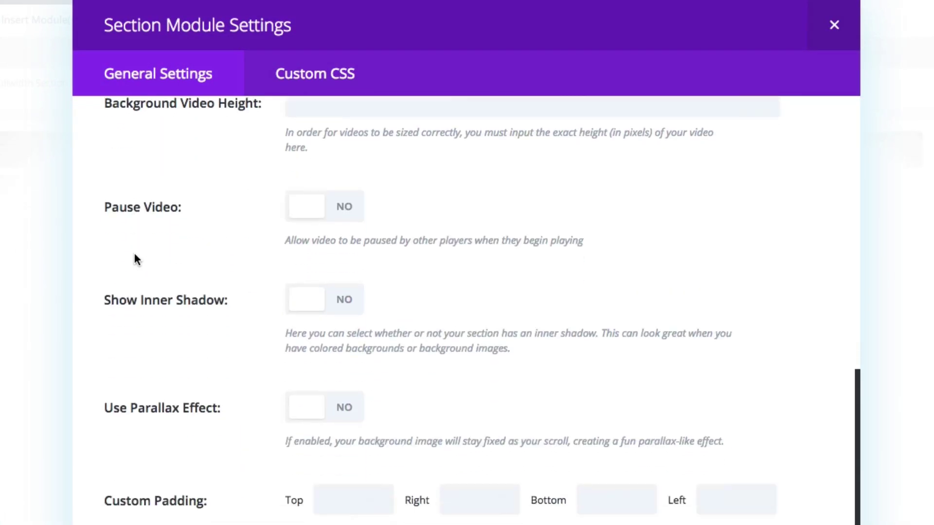
scroll(136, 259, down, 5)
click(287, 88)
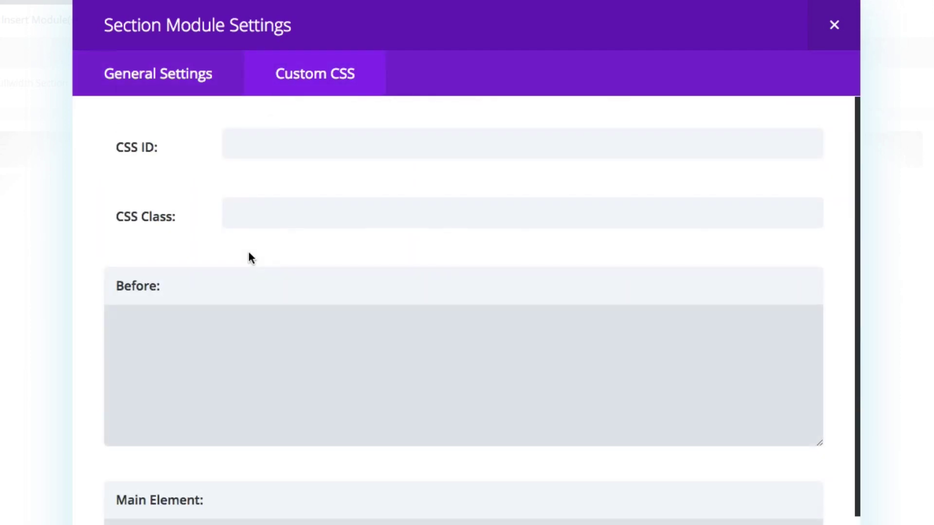
scroll(248, 253, down, 5)
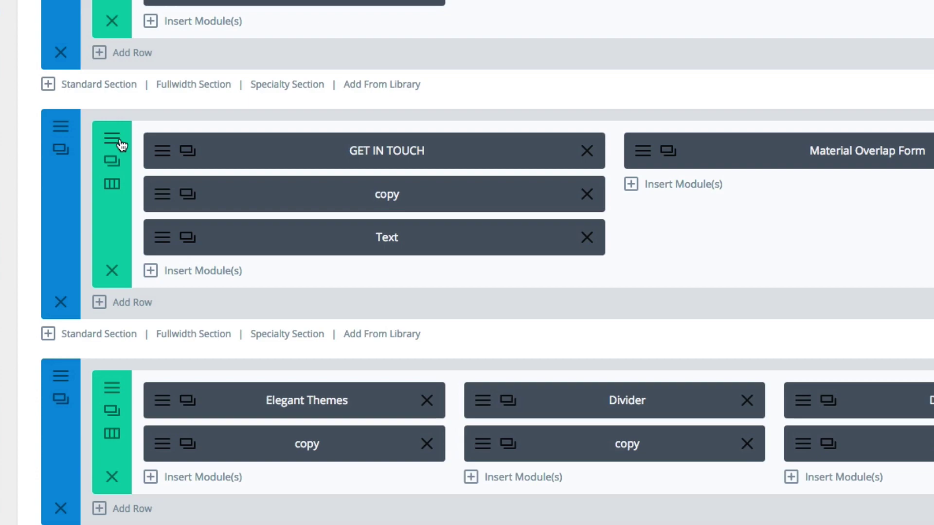
- Open the settings of the Material Overlap Form's row and review its general and advanced design options
click(121, 142)
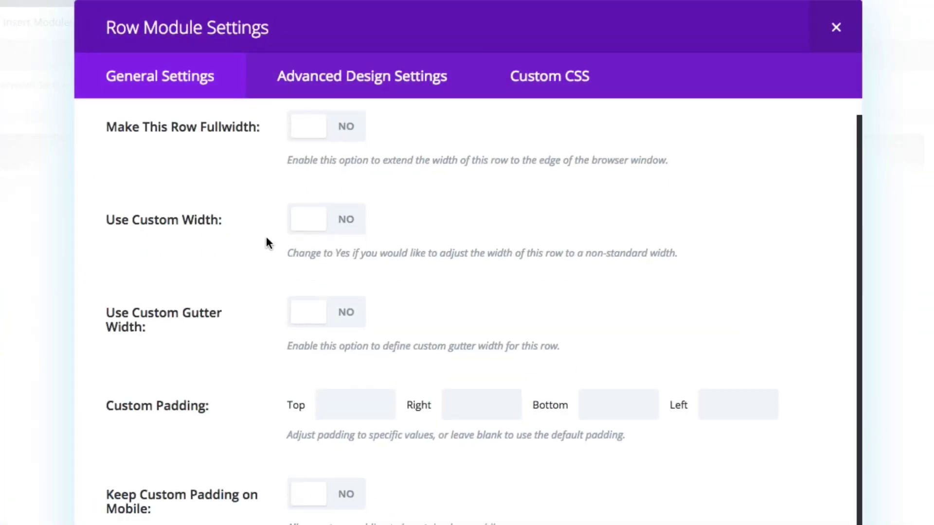
scroll(266, 235, down, 3)
click(331, 92)
scroll(219, 240, down, 12)
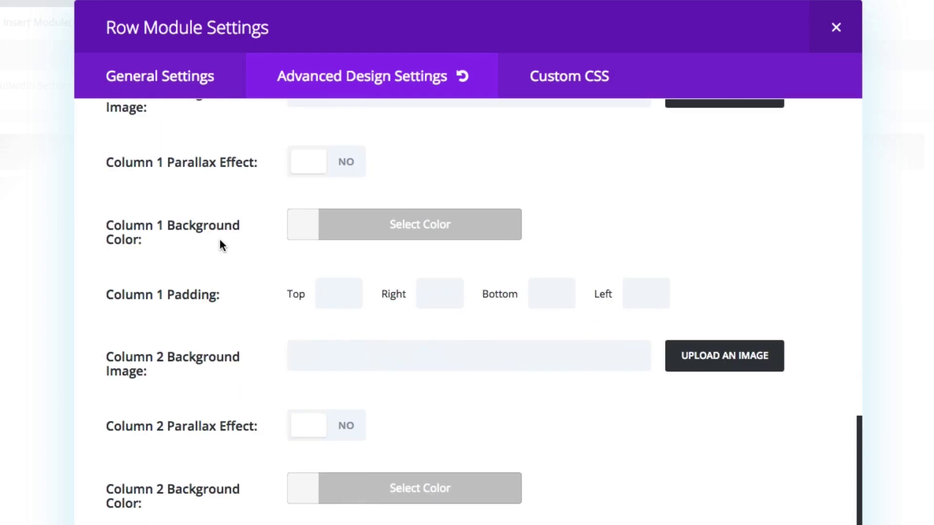
- Look through the overlap row's custom CSS fields down to those of column 2 and close the row settings
click(534, 93)
scroll(249, 312, down, 10)
scroll(249, 313, down, 20)
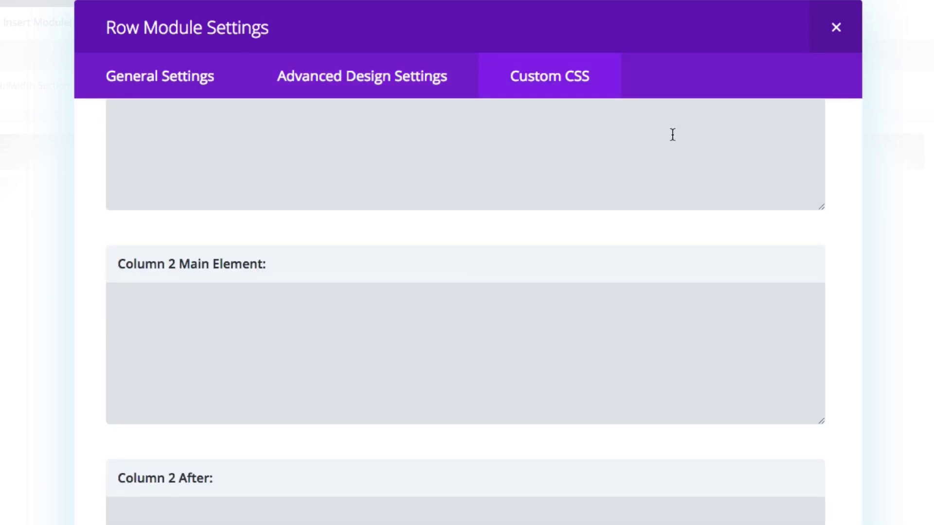
click(836, 31)
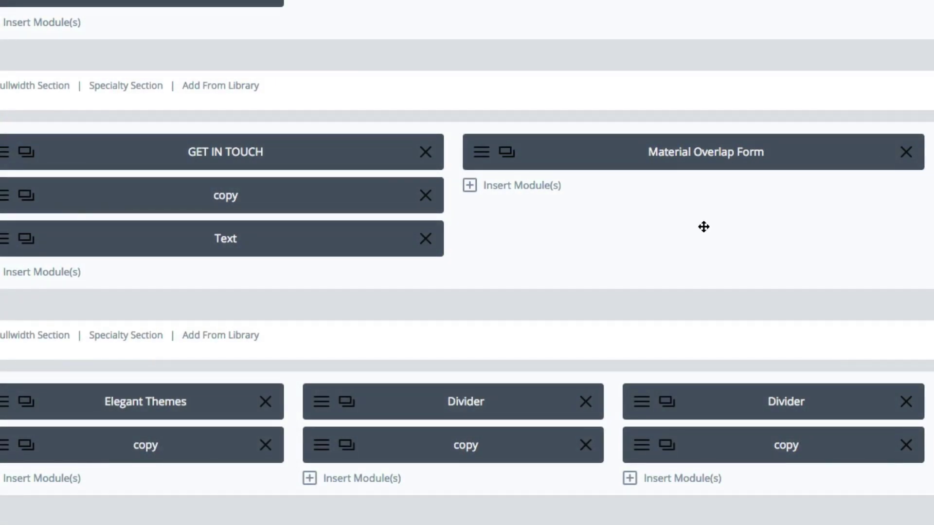
- Open the Material Overlap Form module's settings and review its general options, from the form fields to the success message
scroll(702, 228, down, 1)
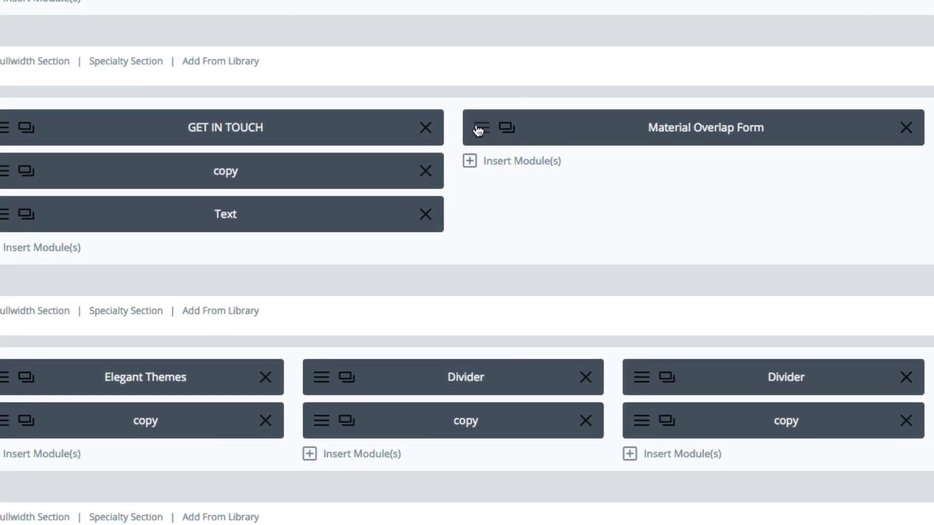
click(478, 133)
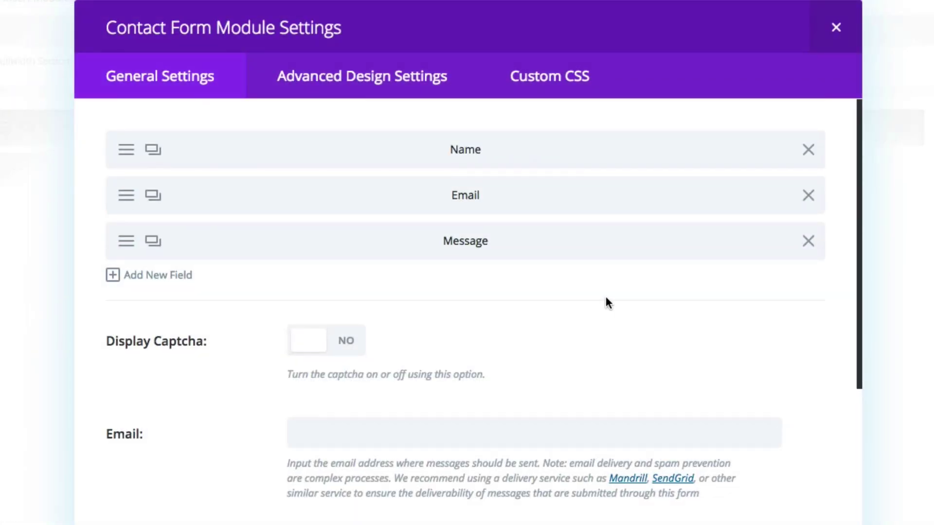
scroll(605, 294, down, 10)
scroll(606, 297, down, 2)
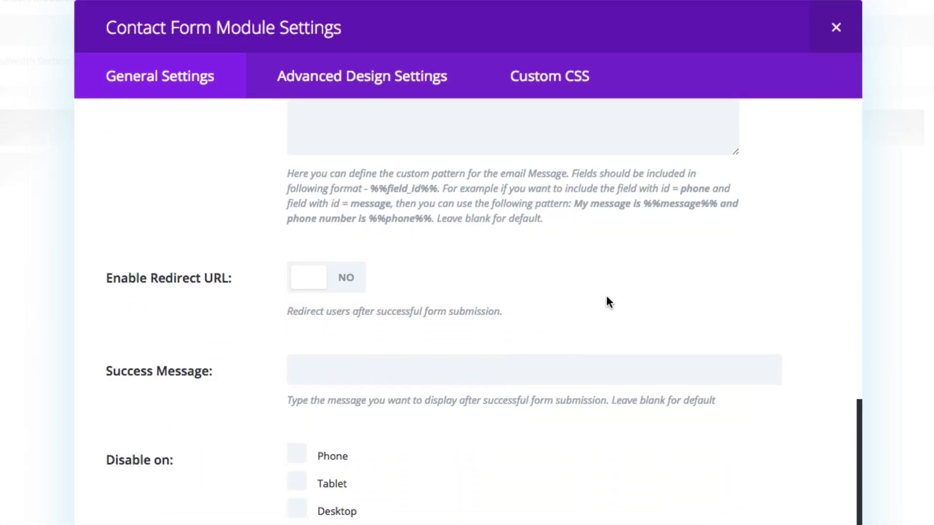
scroll(603, 293, up, 12)
- Review the Material Overlap Form's advanced design settings, including the form background, title font, field border and button styles
click(383, 76)
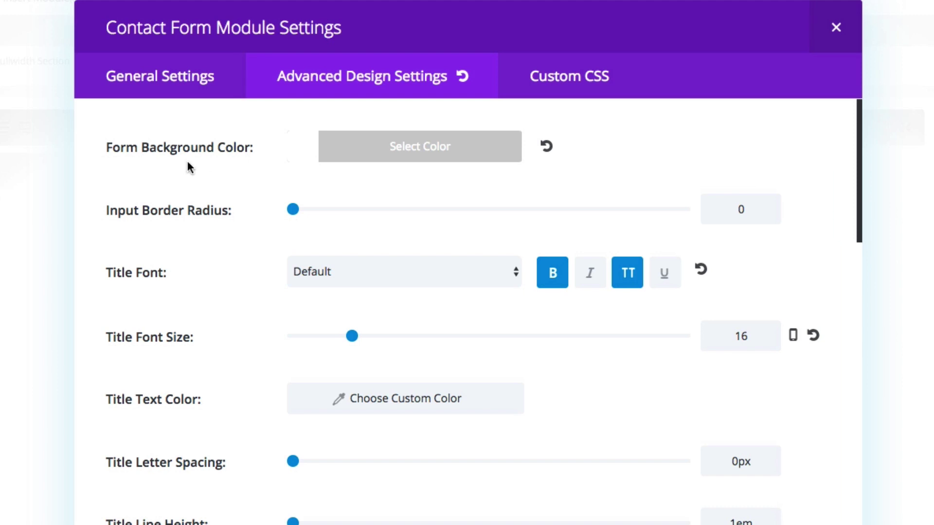
scroll(279, 302, down, 10)
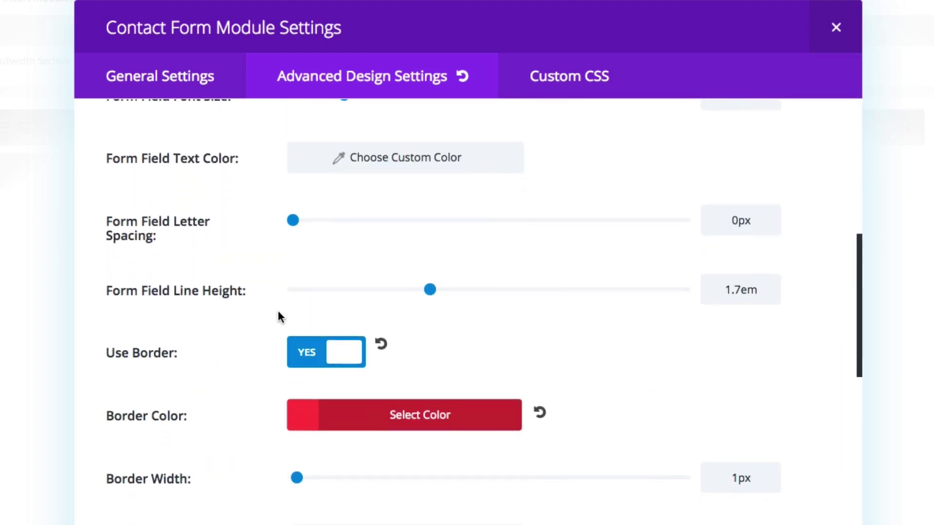
scroll(278, 312, down, 8)
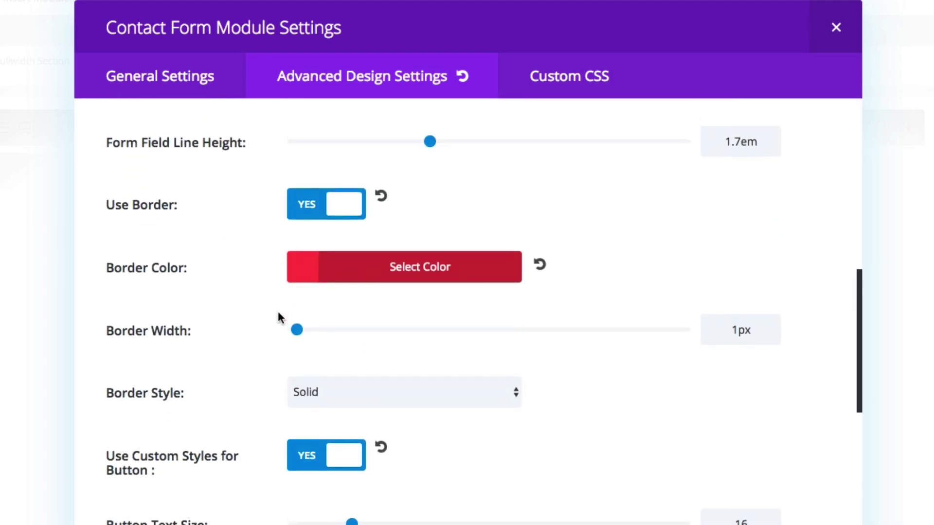
scroll(277, 314, down, 10)
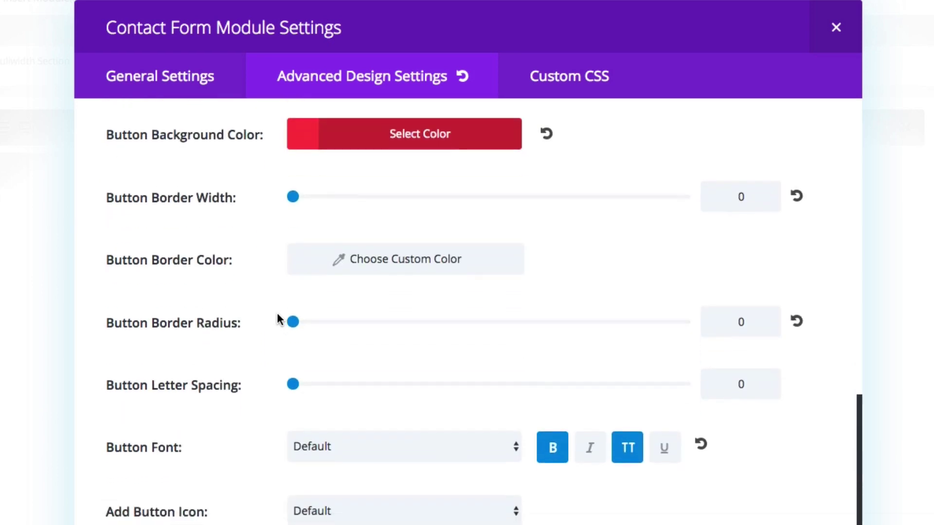
- Examine the Material Overlap Form's Main Element custom CSS, highlighting its padding, box-shadow, margin, background, position and z-index rules
click(537, 84)
scroll(262, 418, down, 4)
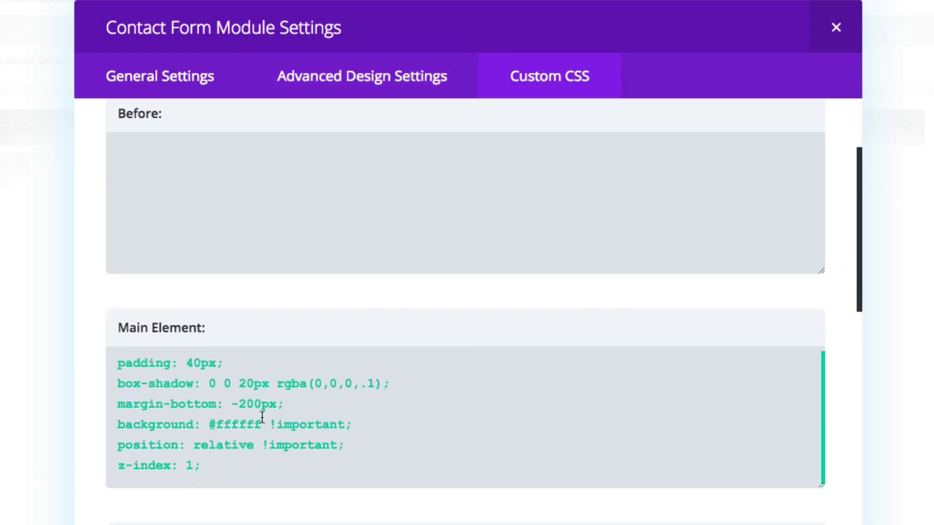
click(243, 461)
scroll(446, 372, down, 4)
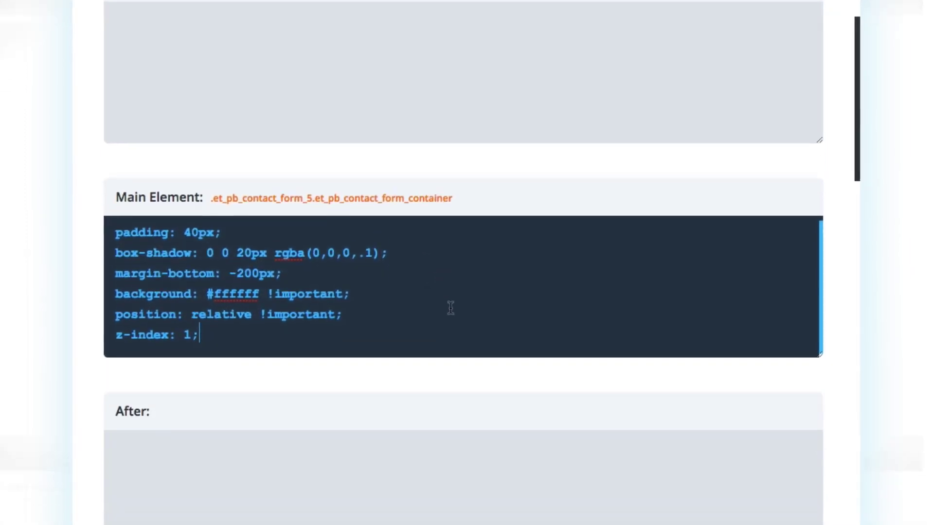
drag(223, 281, 91, 156)
click(540, 286)
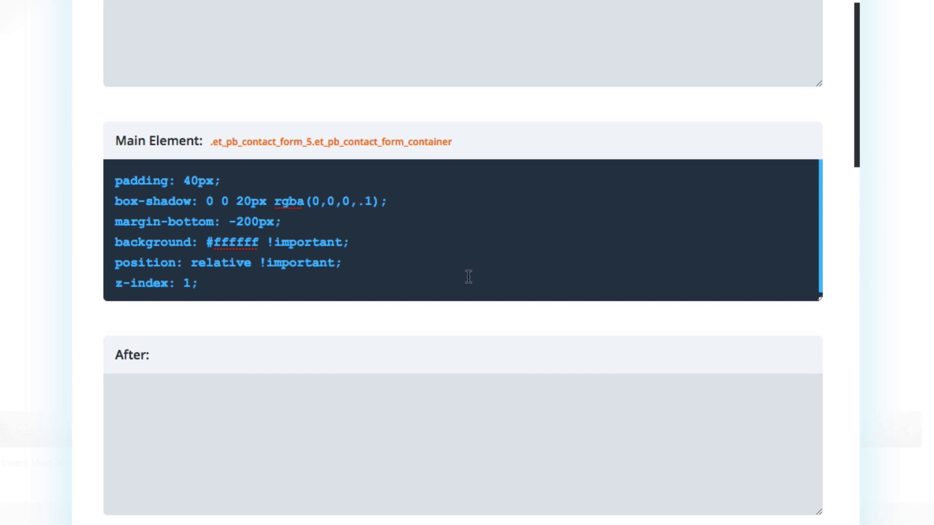
scroll(417, 276, down, 1)
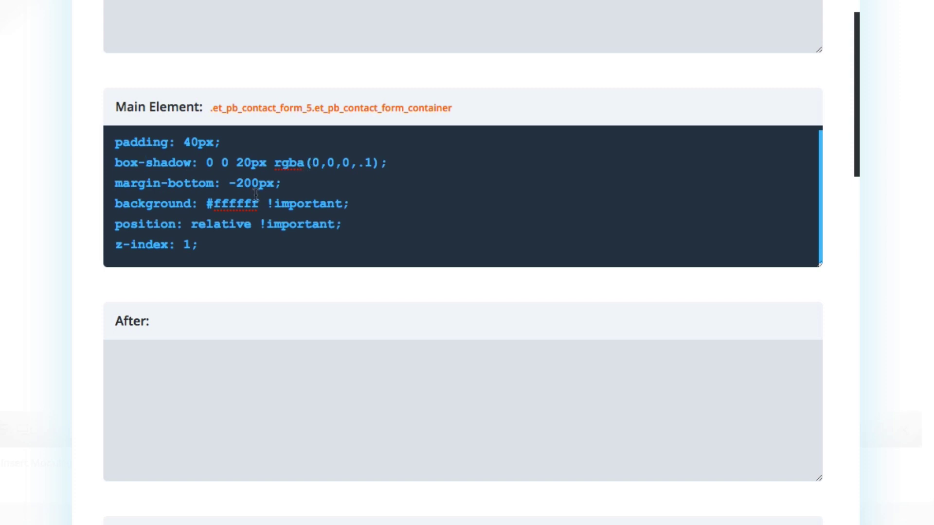
- Cut the position: relative !important and z-index: 1 rules from the form's Main Element CSS and check the overlap on the live page
scroll(256, 195, down, 1)
click(229, 147)
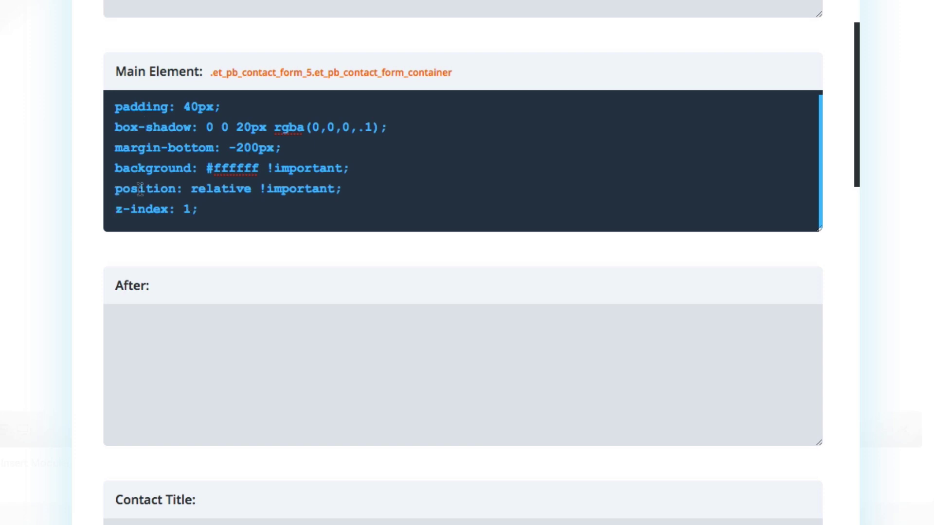
drag(198, 209, 106, 189)
key(ctrl+c)
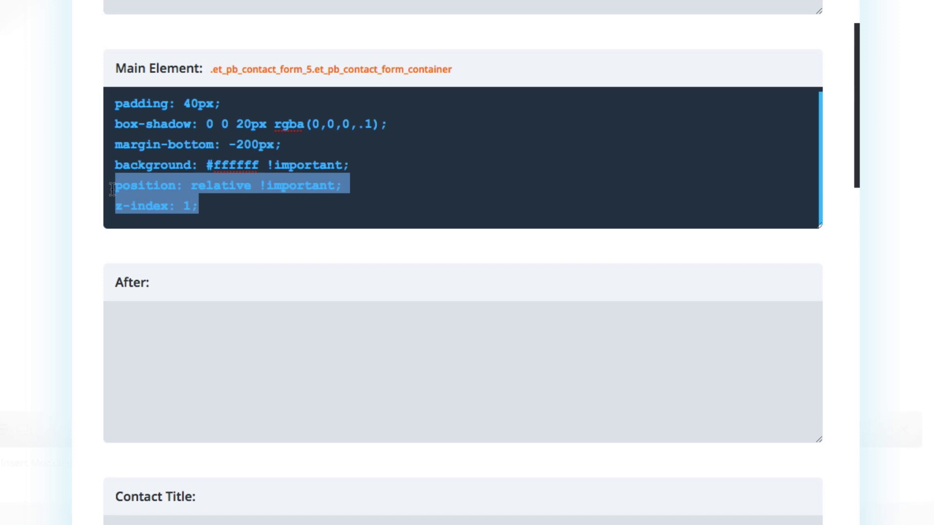
key(BackSpace)
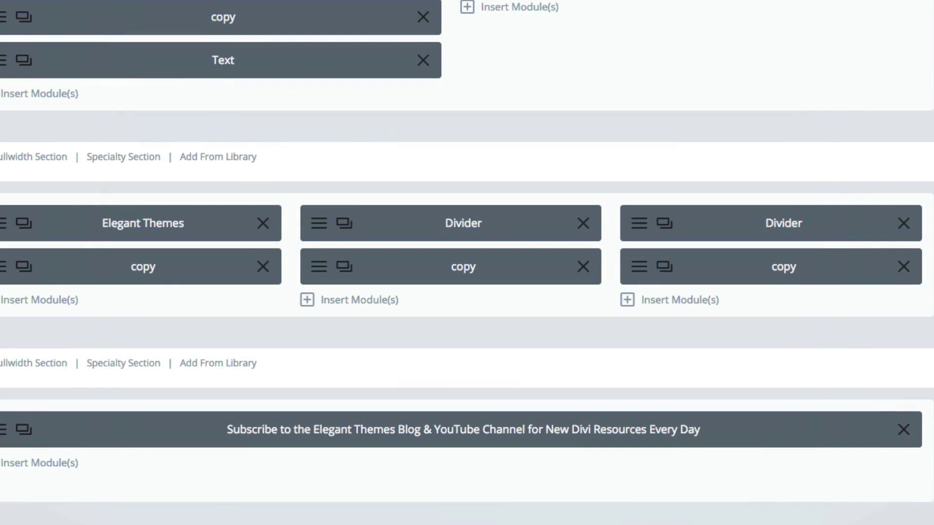
scroll(467, 263, up, 15)
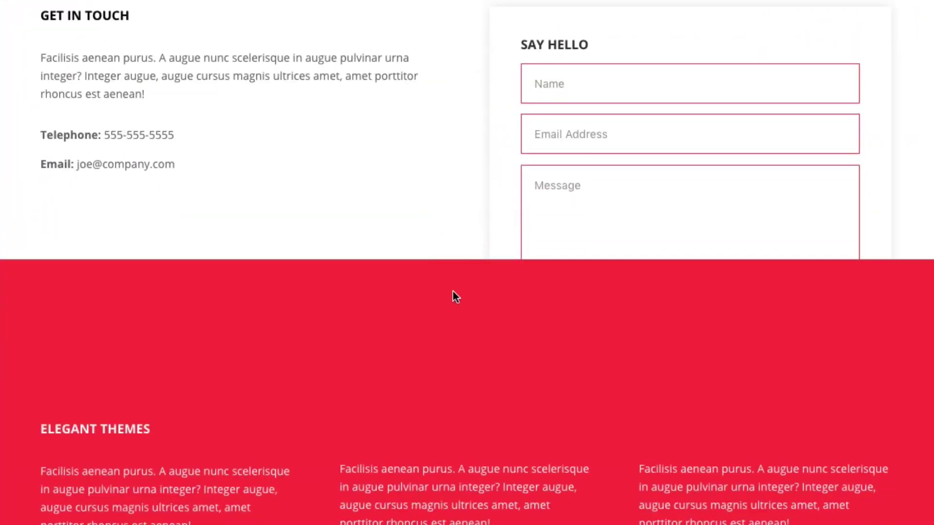
scroll(563, 298, down, 2)
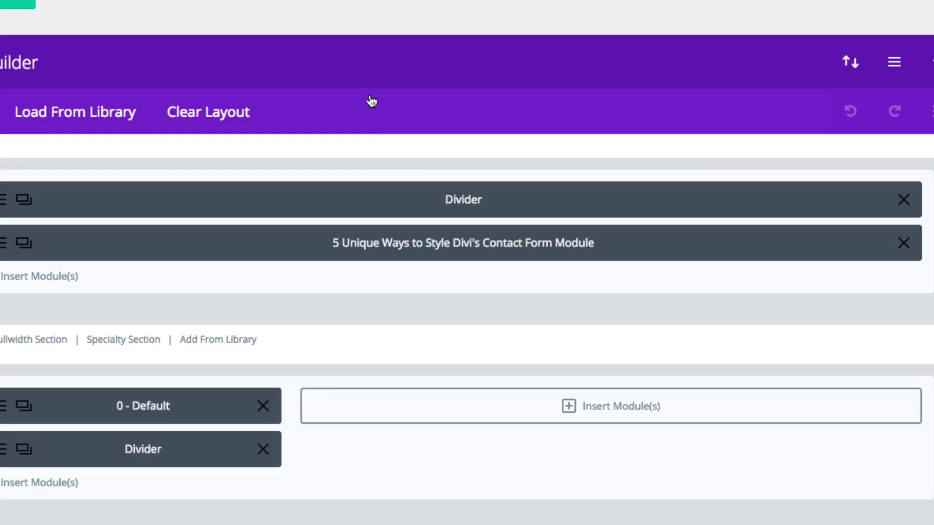
- Reopen the Material Overlap Form's custom CSS and paste the position: relative !important and z-index: 1 rules back into Main Element
scroll(371, 98, down, 15)
scroll(375, 131, down, 3)
scroll(375, 131, up, 4)
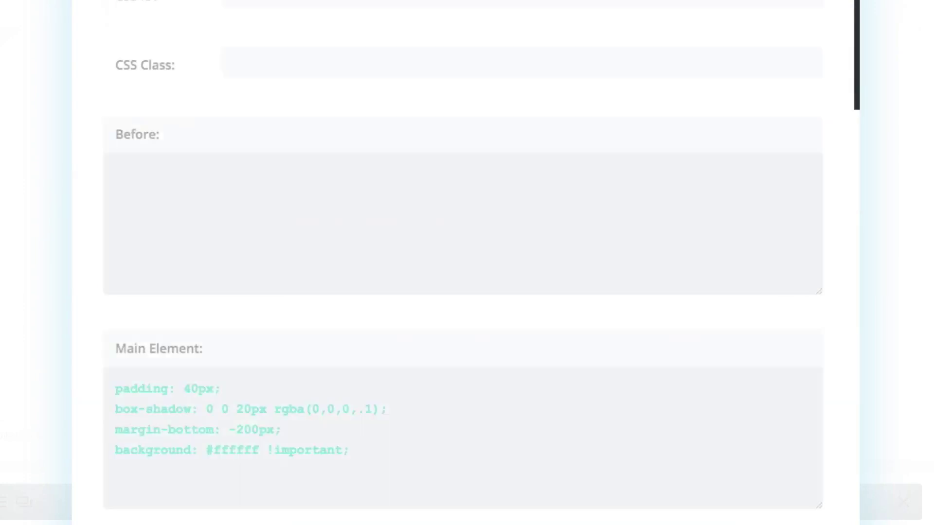
scroll(506, 185, down, 6)
click(362, 183)
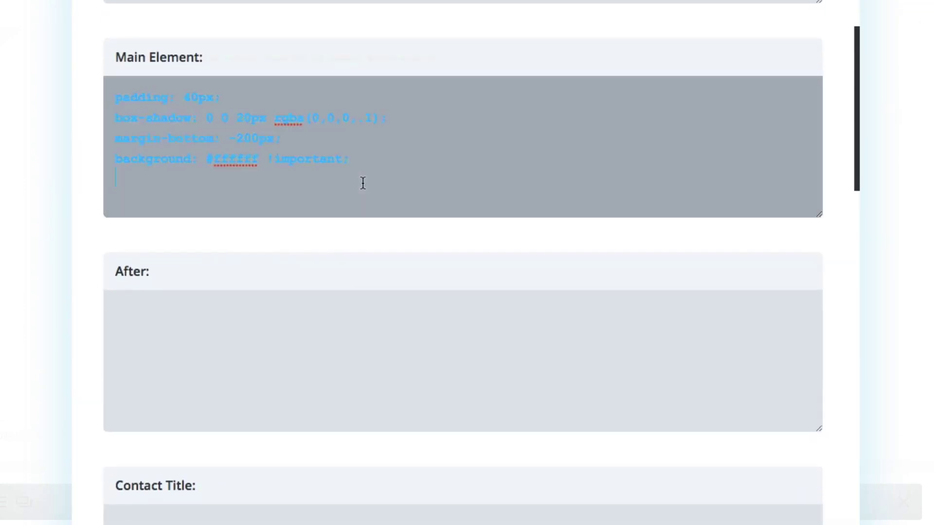
key(ctrl+v)
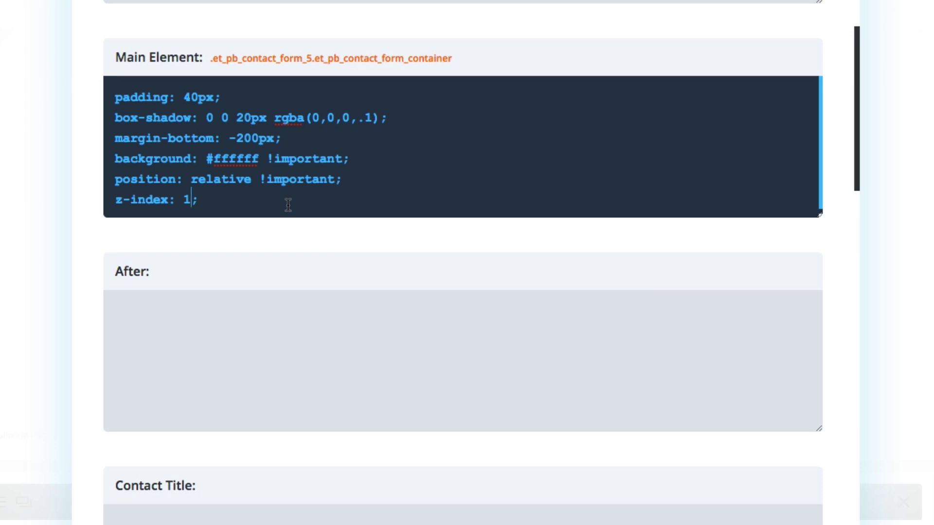
- Examine the z-index and position rules in the form's Main Element CSS, look through the remaining CSS fields and leave the module settings
drag(229, 200, 98, 201)
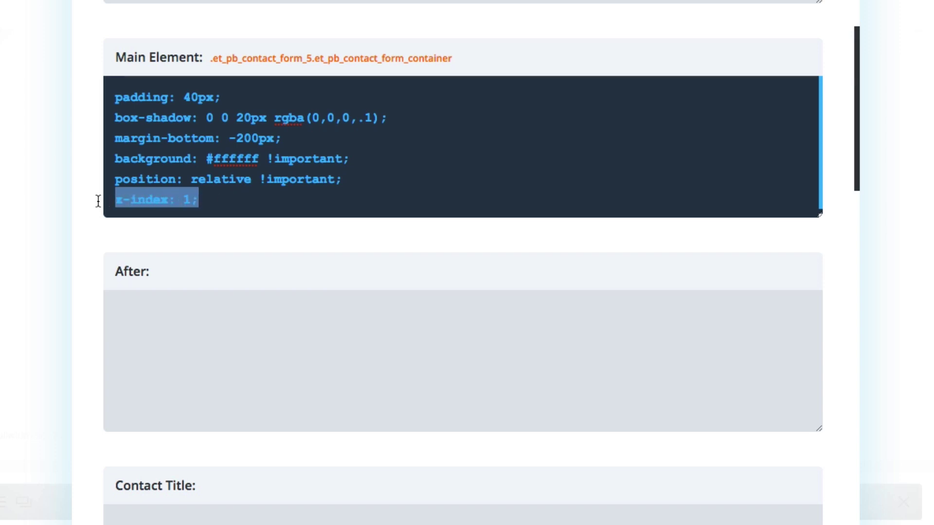
click(207, 200)
drag(208, 200, 106, 202)
click(247, 199)
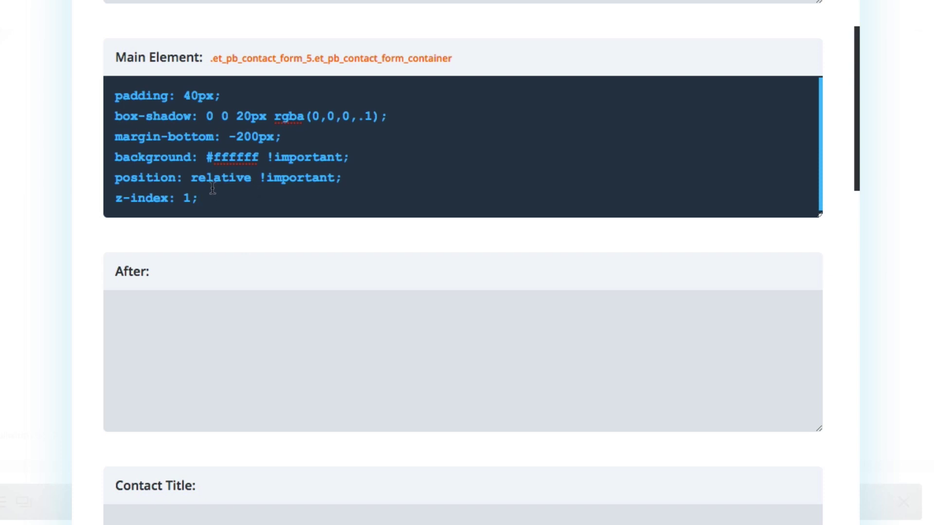
drag(116, 178, 361, 175)
click(146, 178)
scroll(389, 247, down, 20)
scroll(389, 247, up, 2)
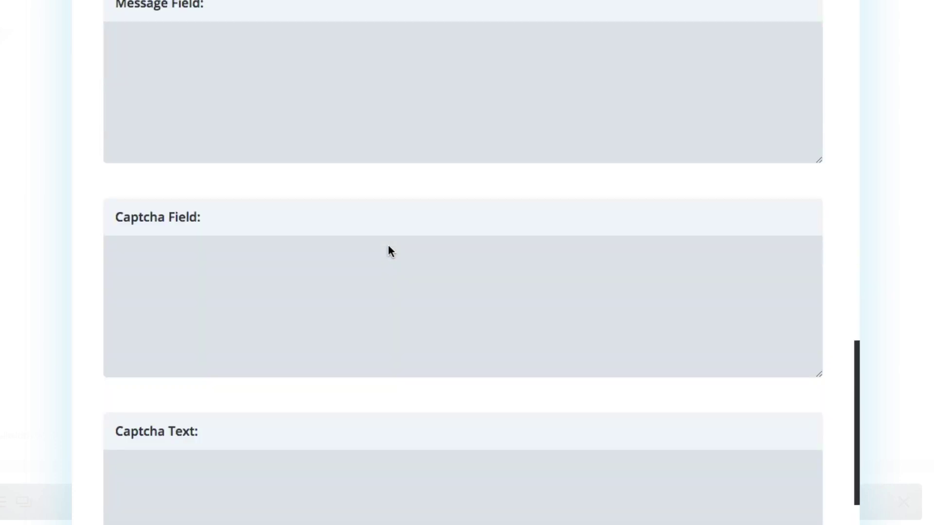
scroll(389, 247, up, 15)
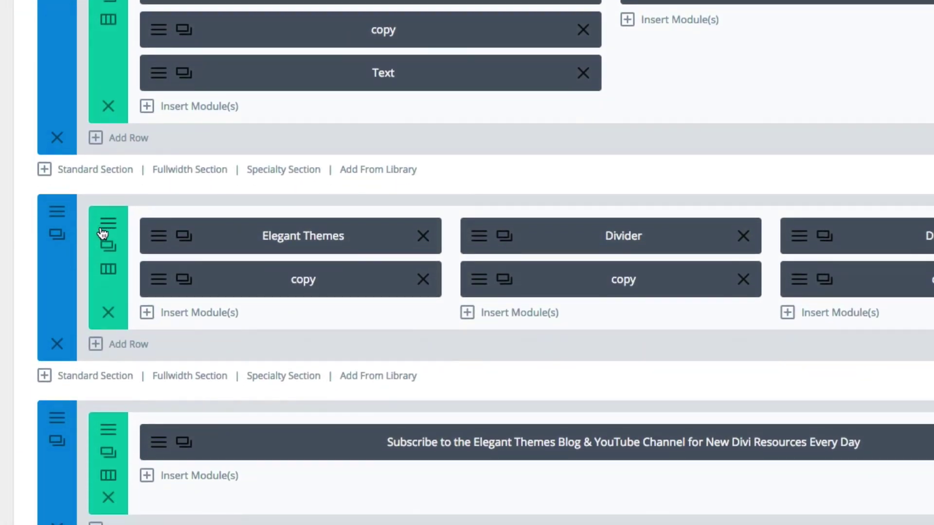
- Open the settings of the section holding the Elegant Themes row and review its general options, from background color to parallax effect
click(59, 229)
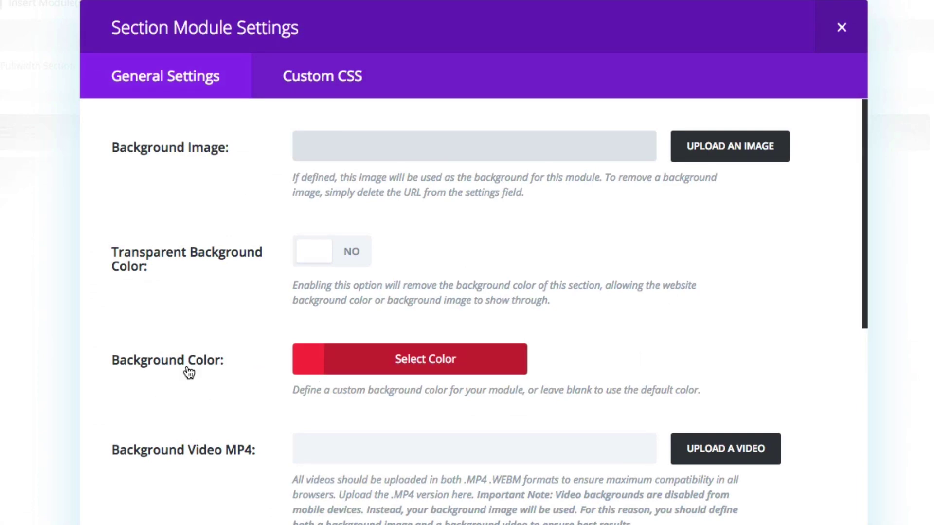
scroll(190, 373, down, 5)
scroll(190, 372, down, 6)
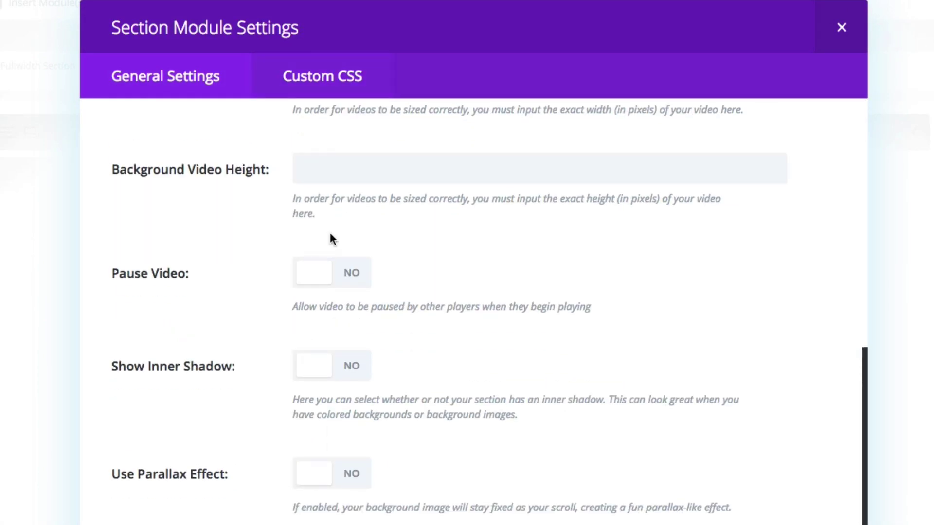
scroll(330, 232, down, 5)
scroll(332, 197, up, 1)
- Examine the section's Main Element custom CSS, highlighting its position: relative and z-index: 0 rules
click(322, 75)
scroll(569, 277, down, 3)
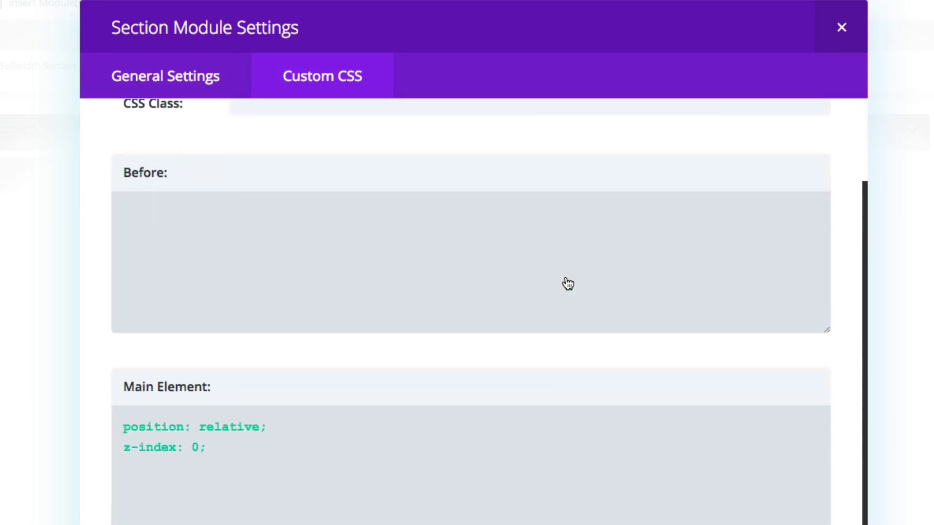
click(250, 385)
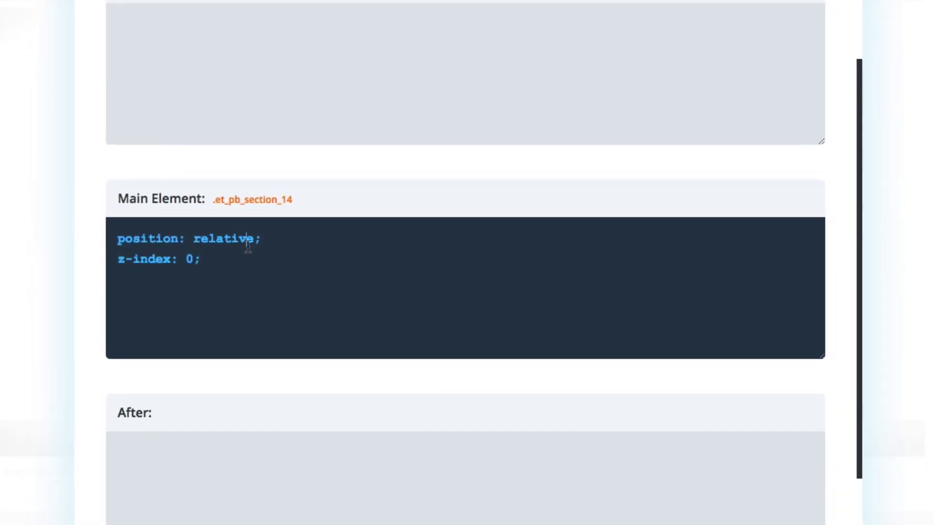
scroll(248, 247, down, 1)
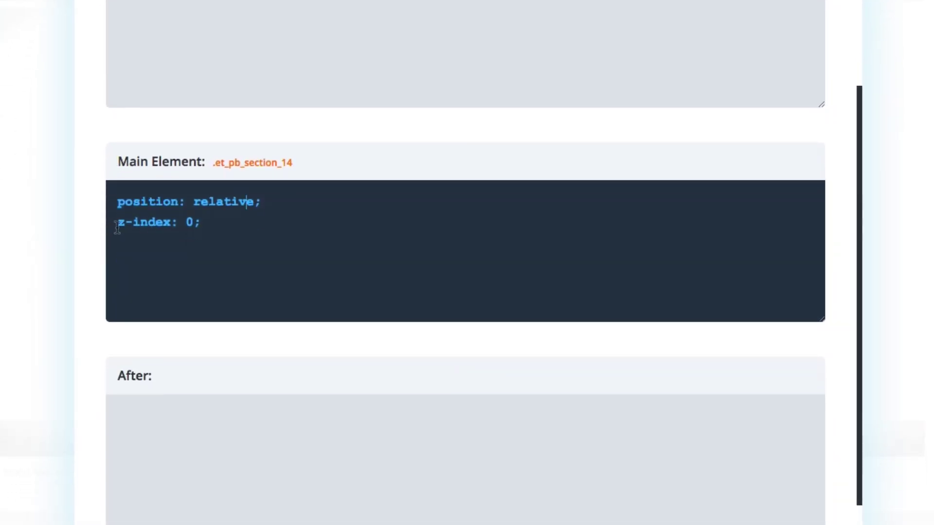
click(199, 224)
scroll(265, 227, down, 1)
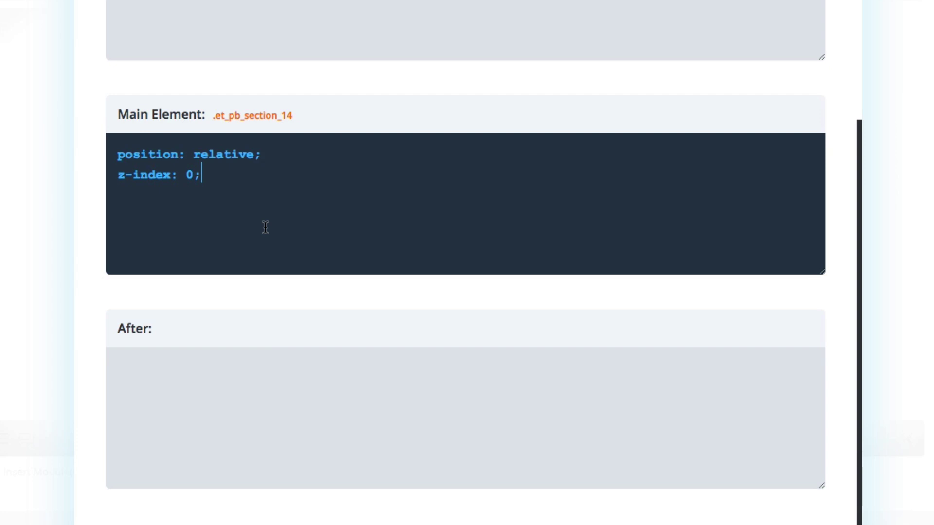
scroll(265, 227, up, 2)
scroll(265, 227, down, 1)
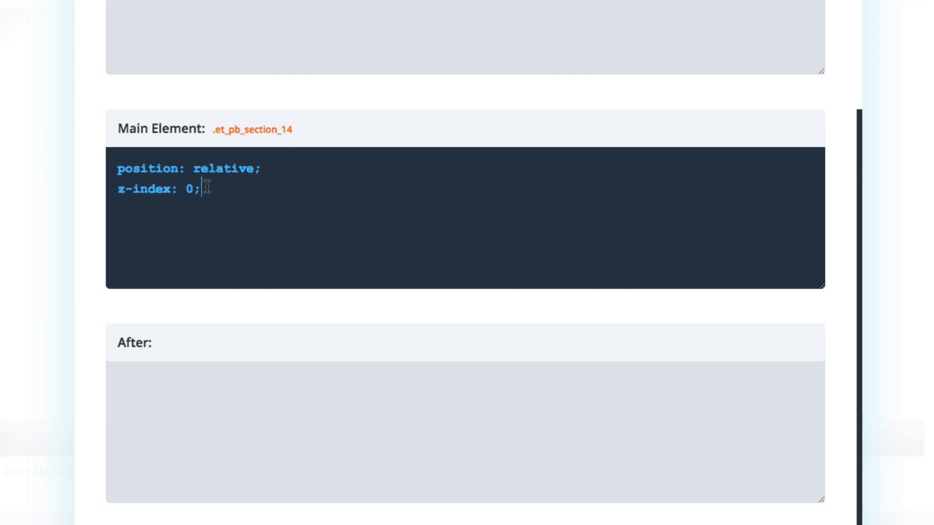
drag(207, 189, 87, 154)
click(224, 190)
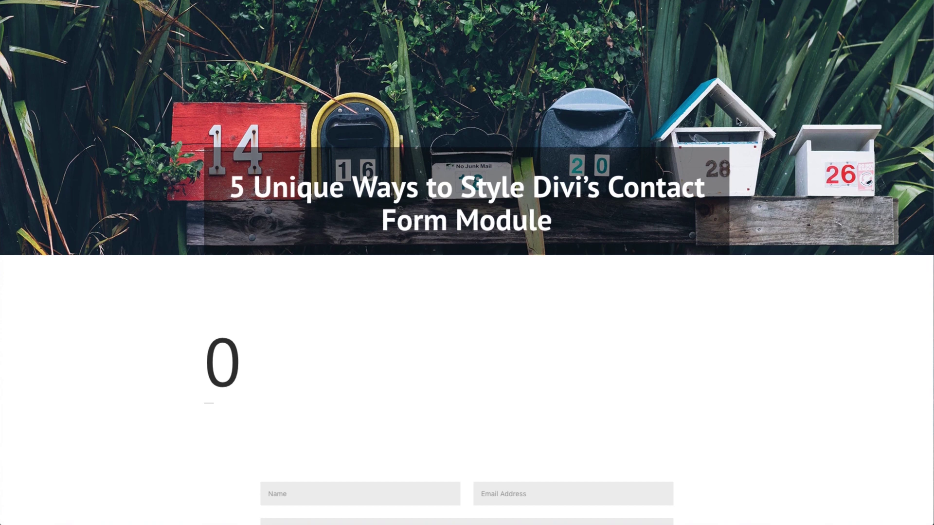
- Review the contact form designs on the live page, from the default form 0 down to design 1
scroll(736, 118, down, 5)
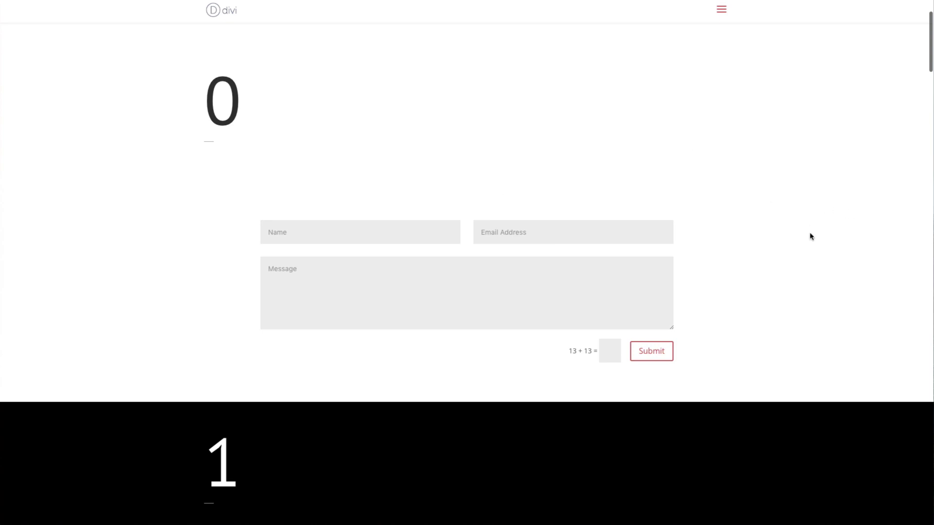
scroll(807, 232, down, 2)
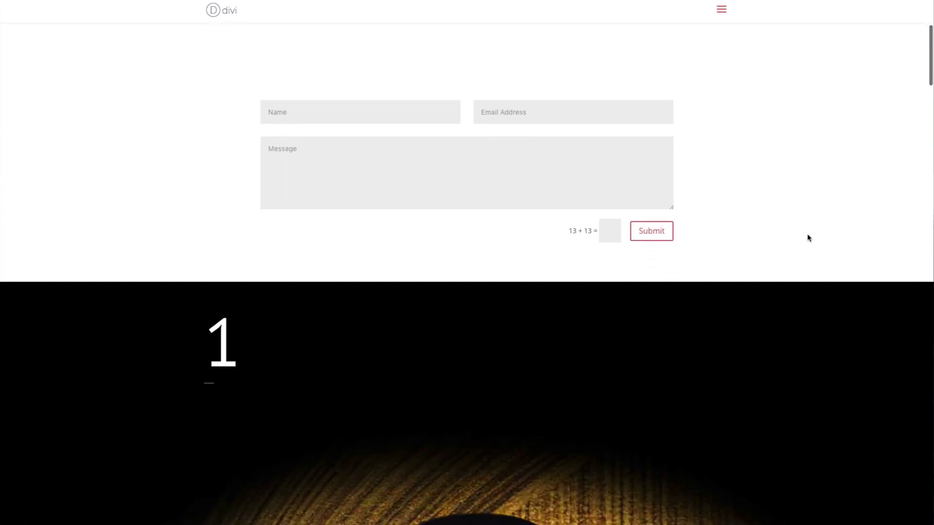
scroll(807, 235, down, 1)
scroll(807, 235, down, 5)
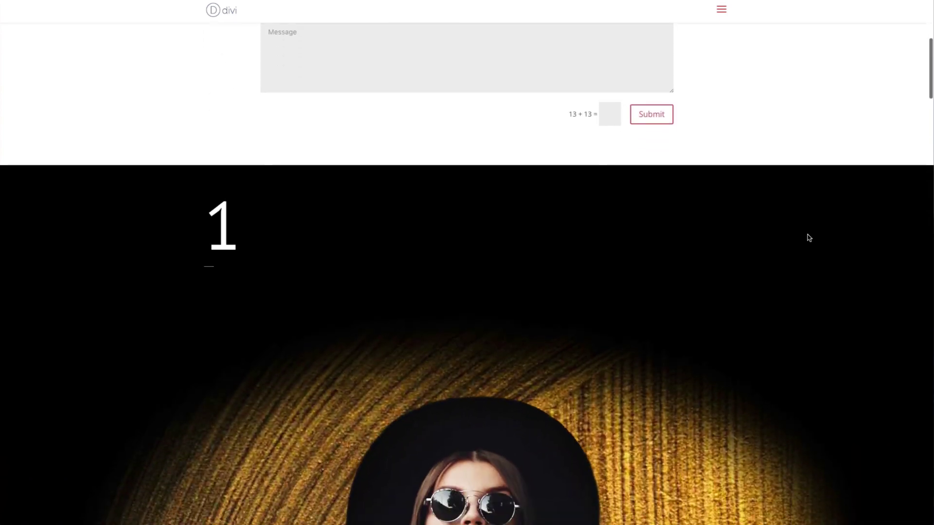
scroll(809, 237, down, 4)
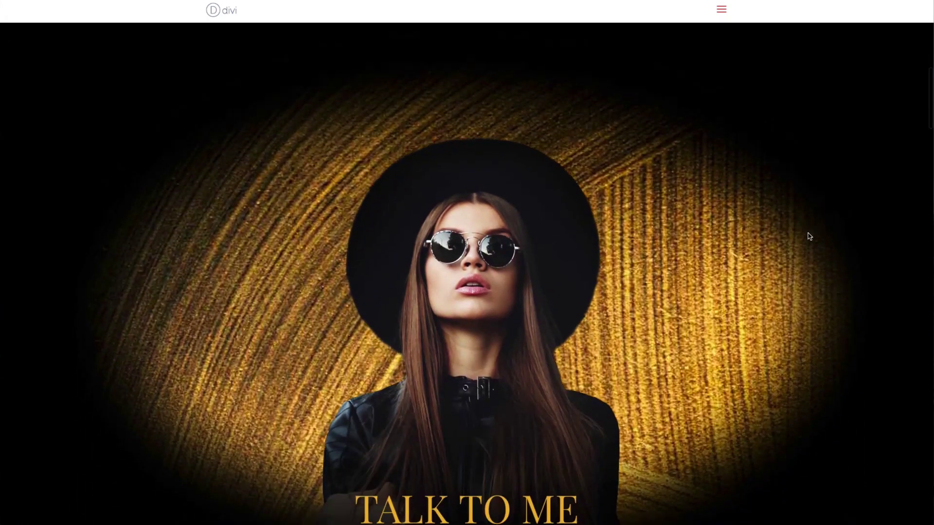